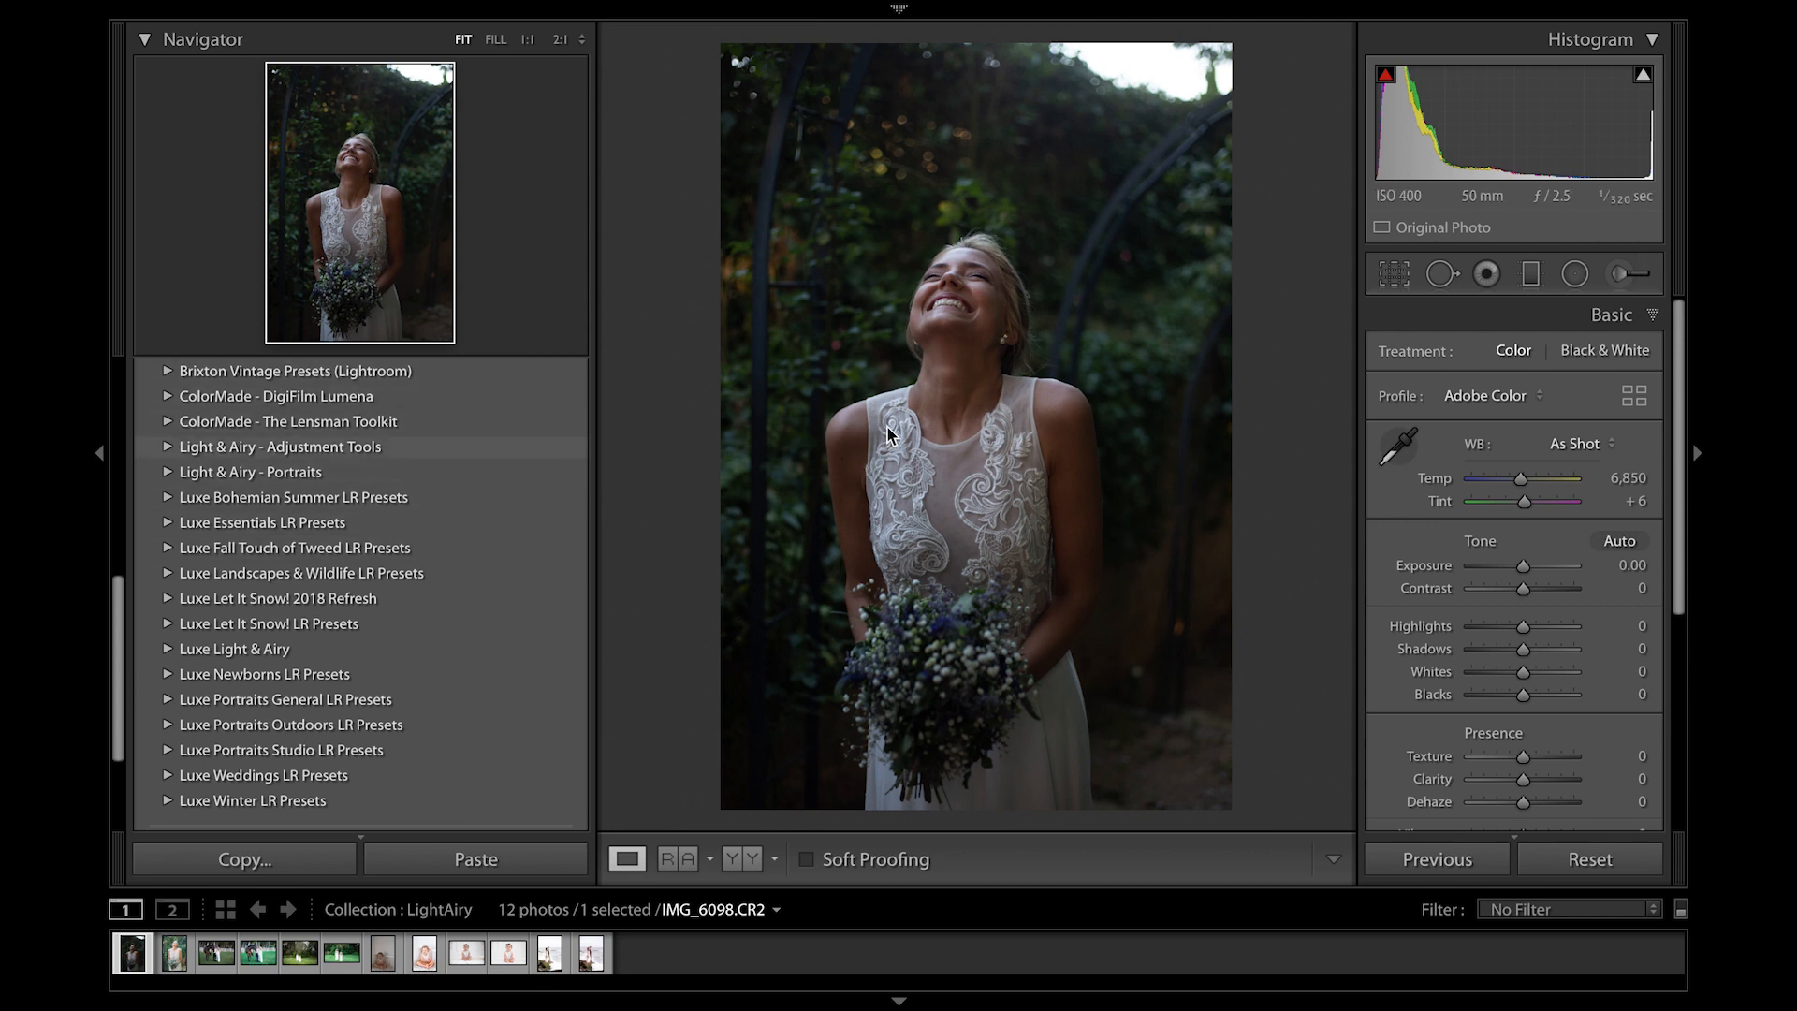
Step: Try the Auto white balance setting on the bride photo
left_click_drag(1524, 481, 1524, 481)
double_click(1431, 478)
left_click(1611, 445)
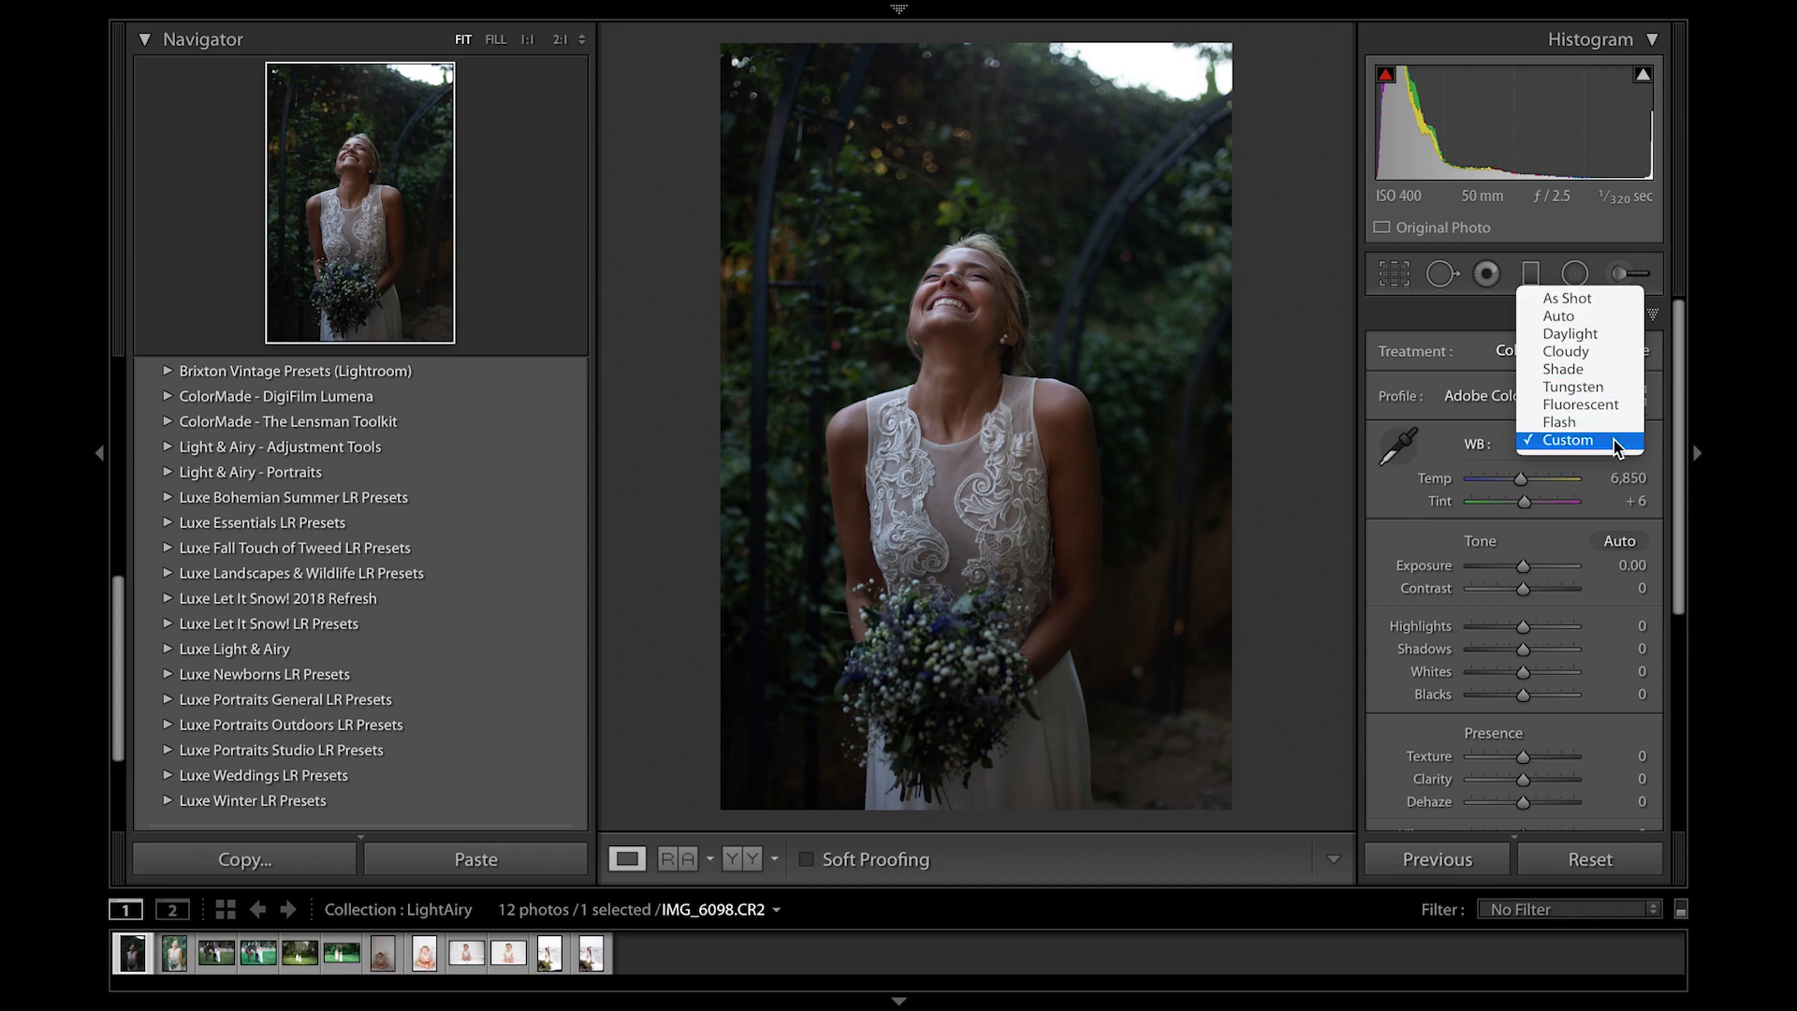
left_click(1598, 317)
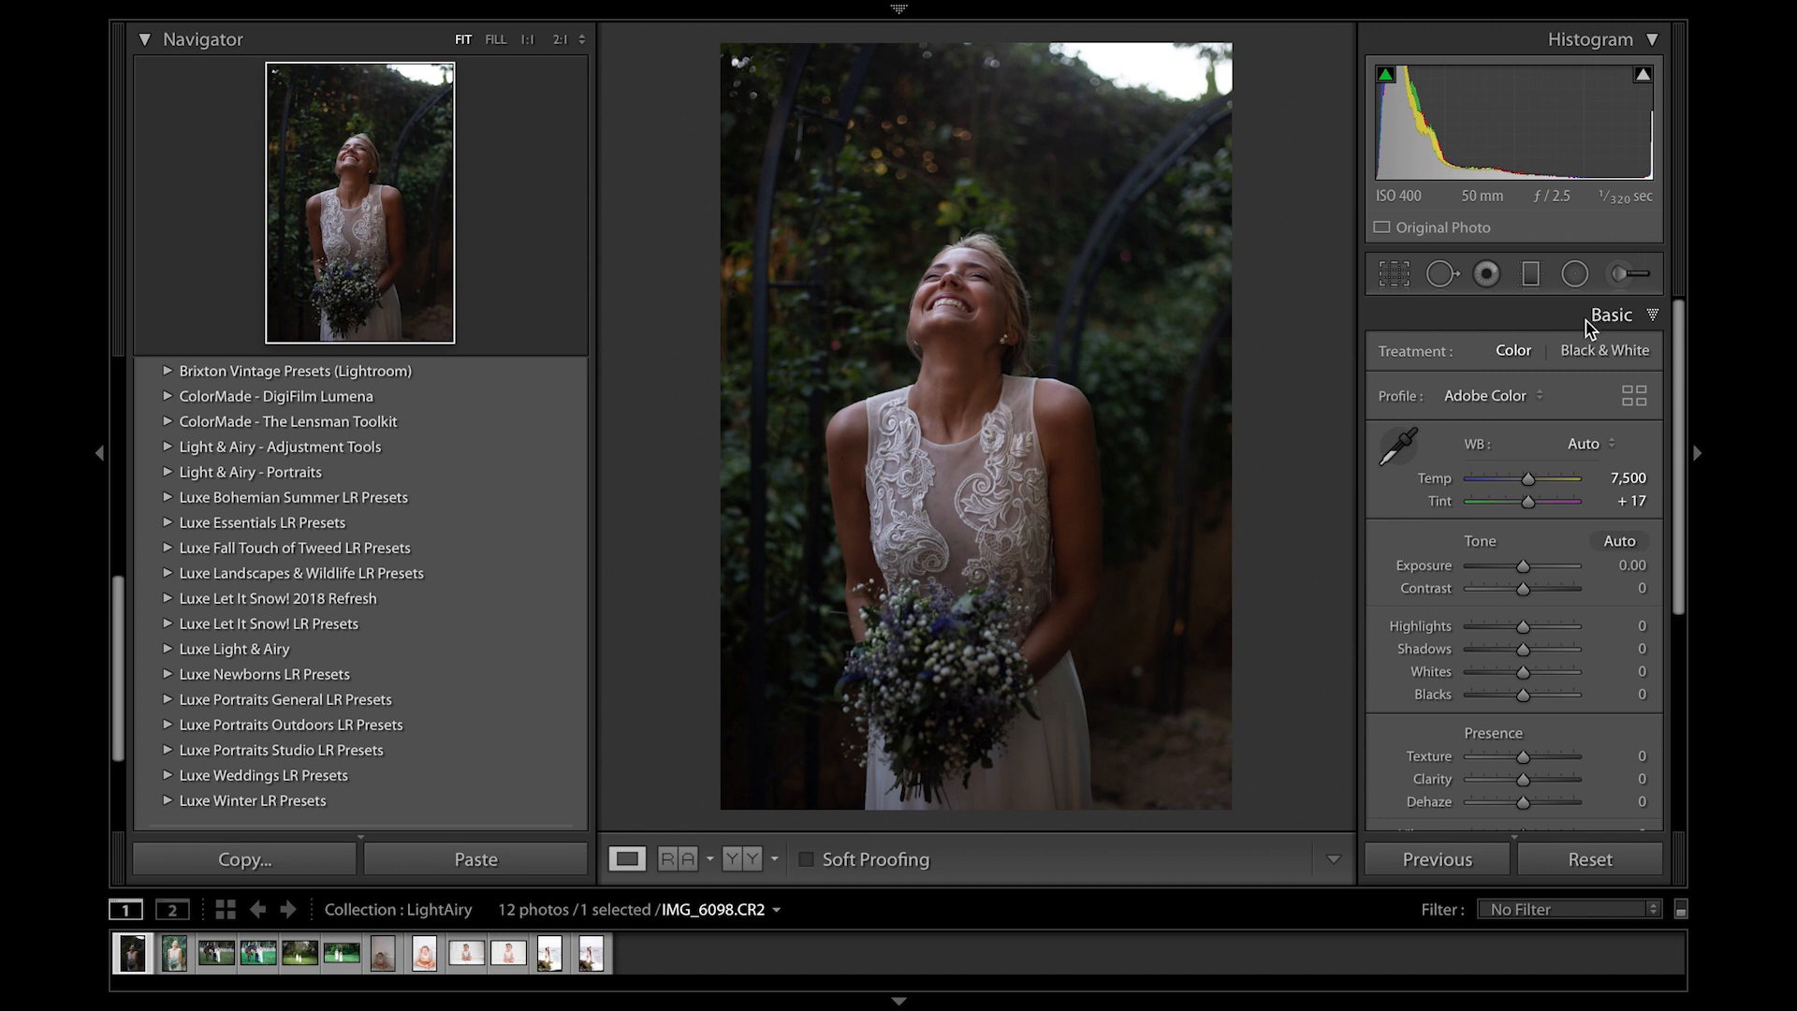
Step: Try a custom white balance by sampling the white lace of the bride's dress as the neutral target
left_click(1400, 445)
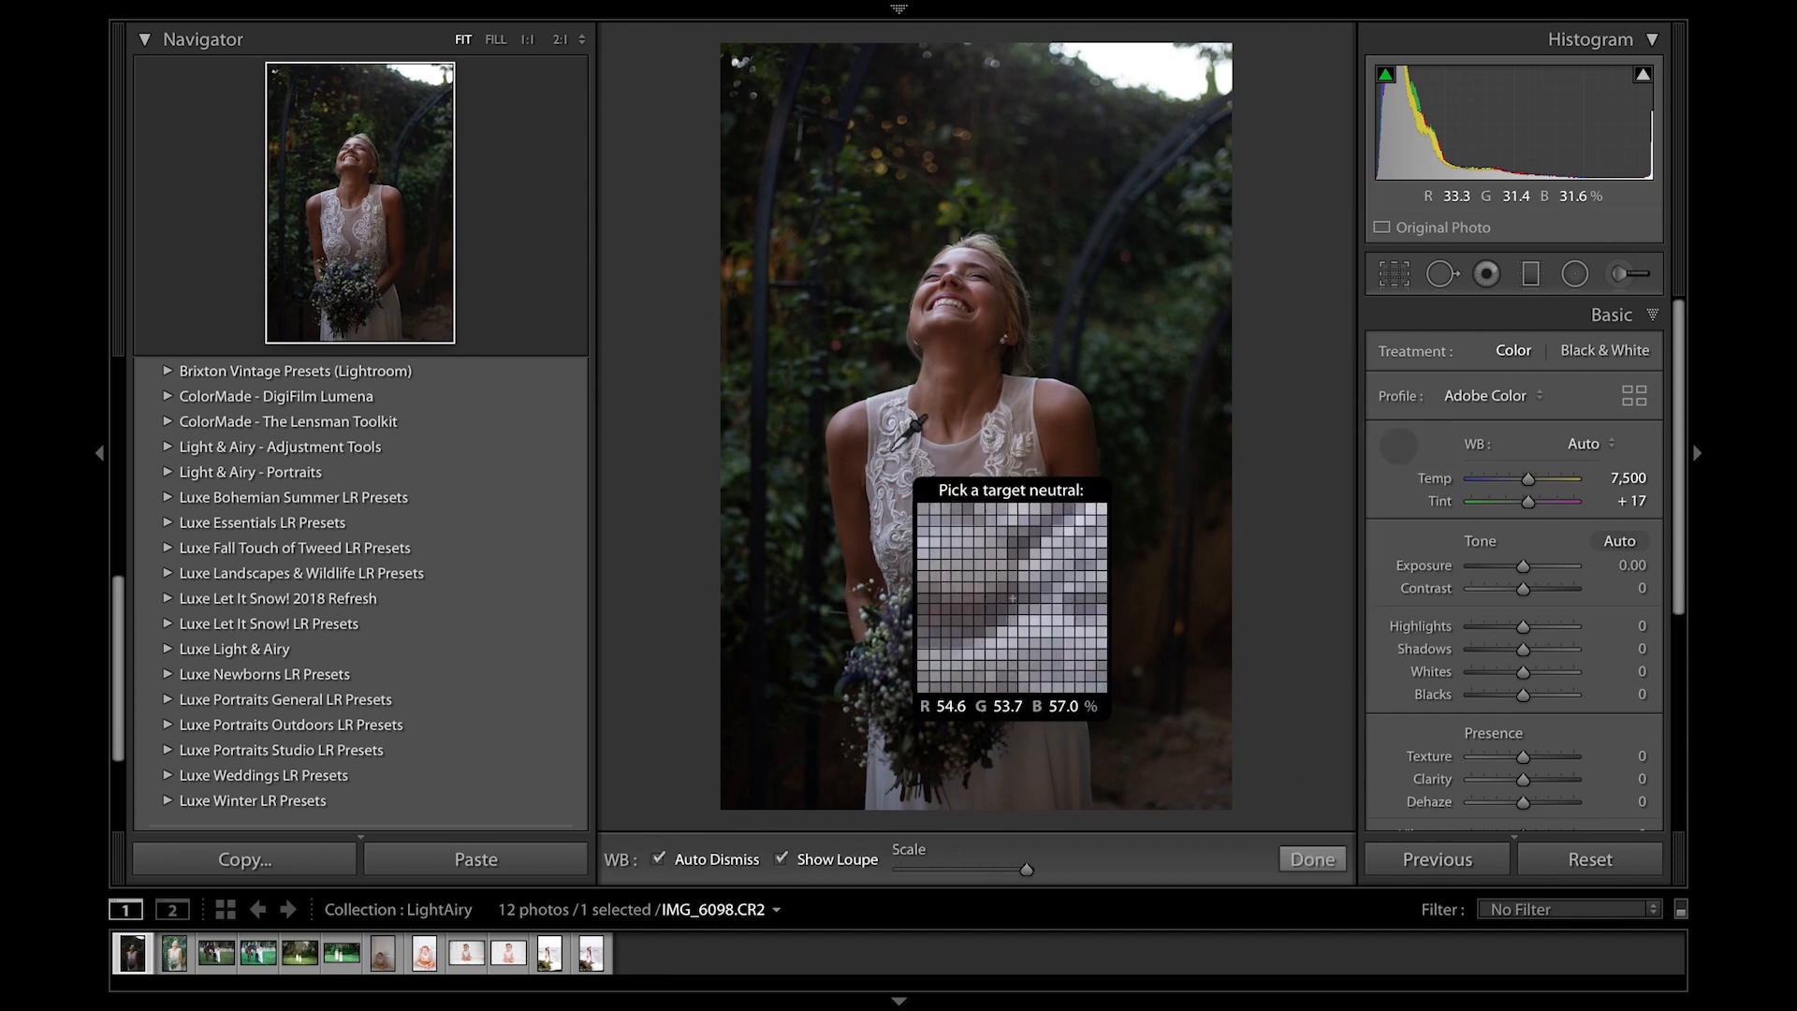
left_click(894, 447)
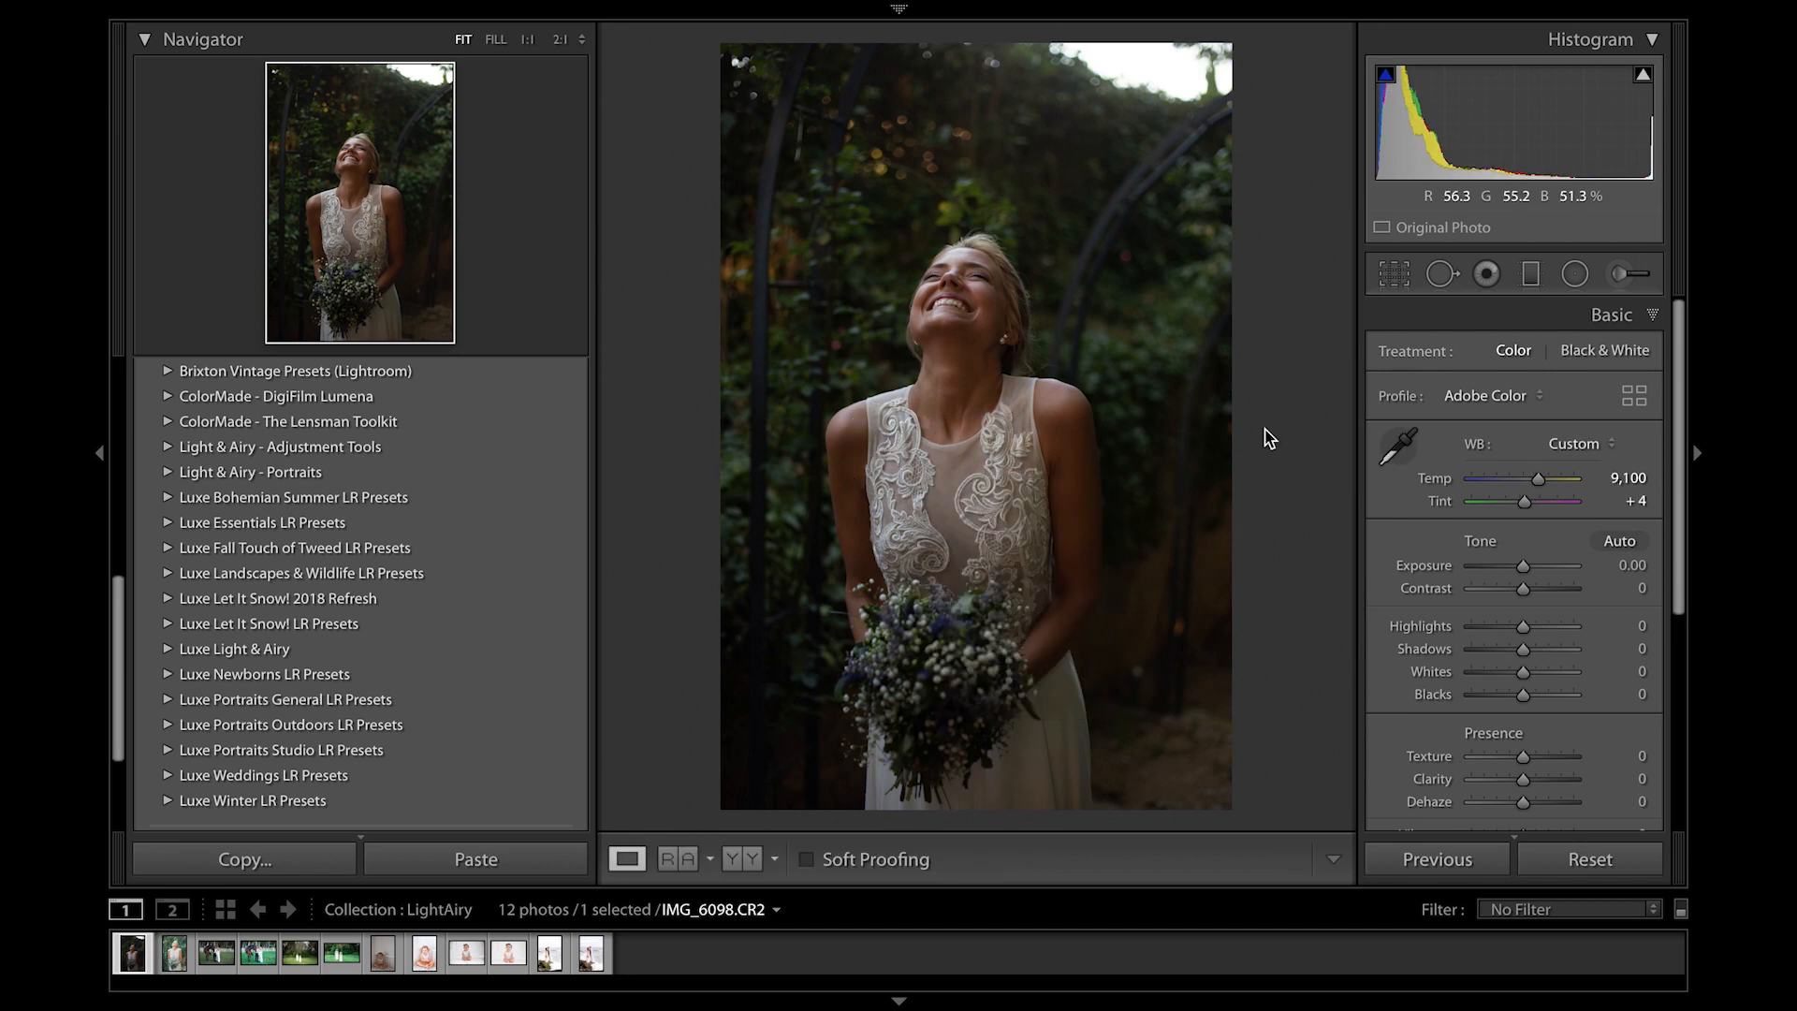
left_click(1398, 446)
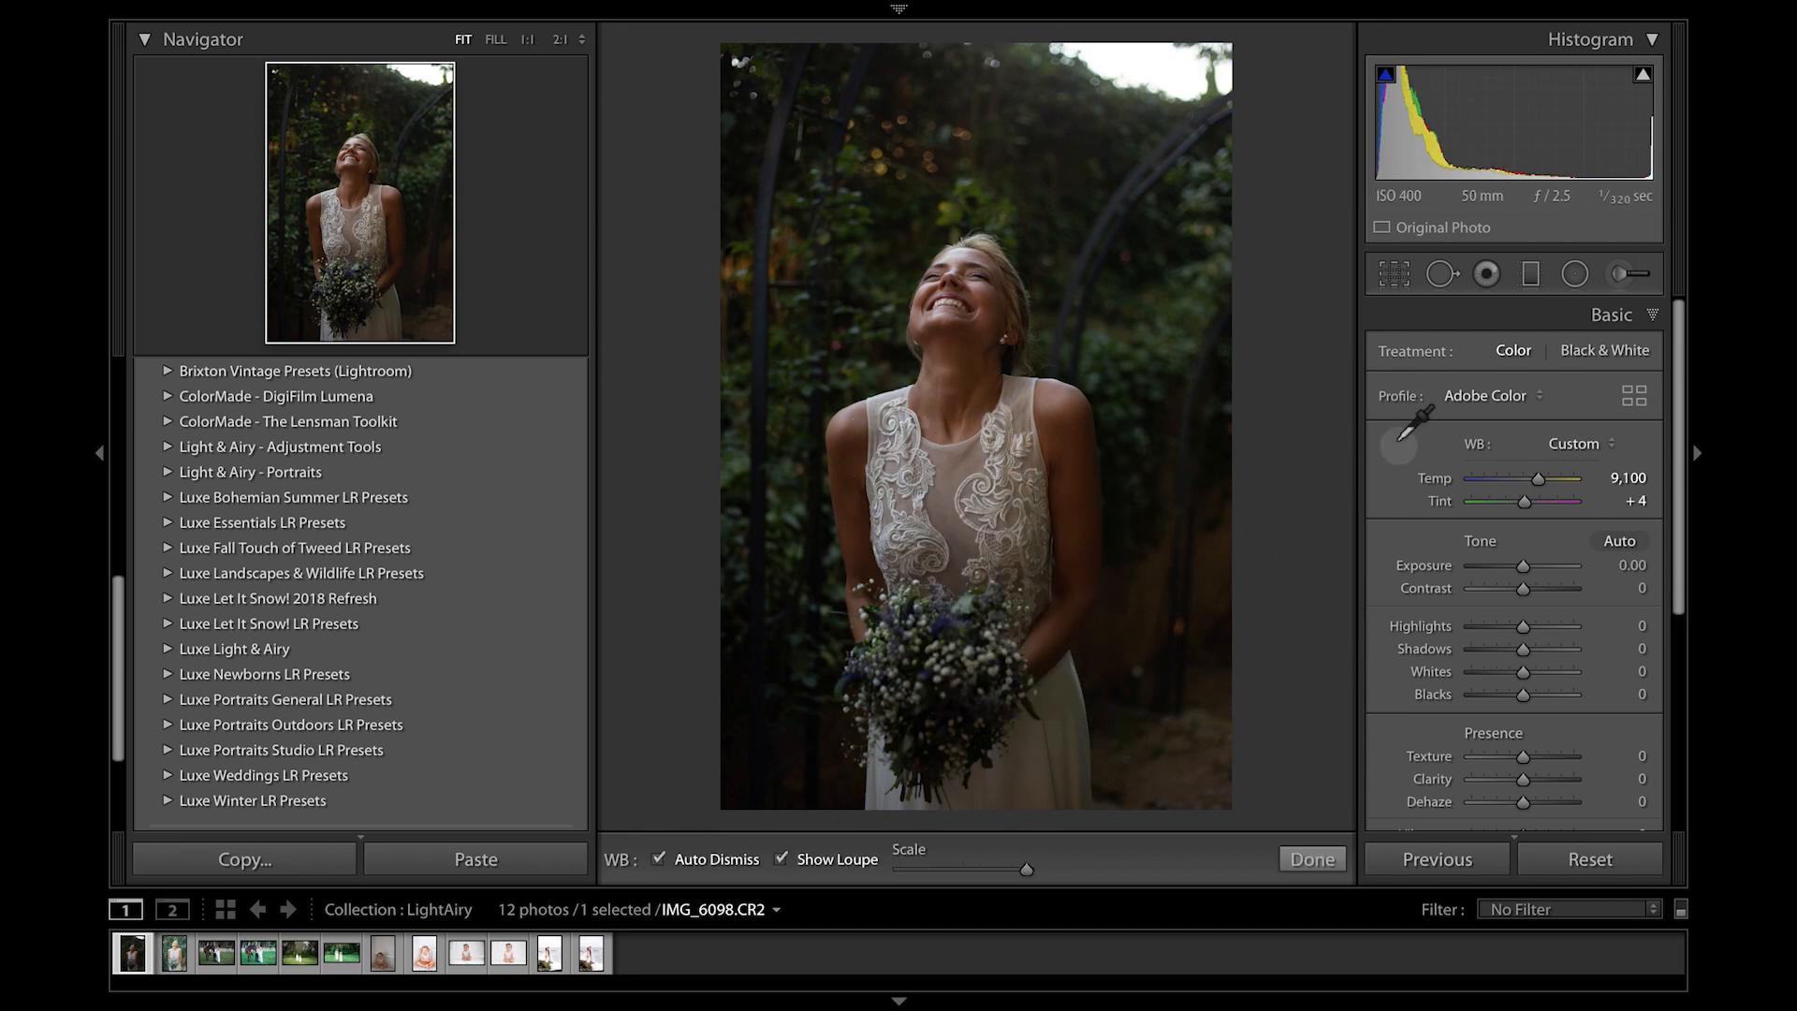
left_click(900, 453)
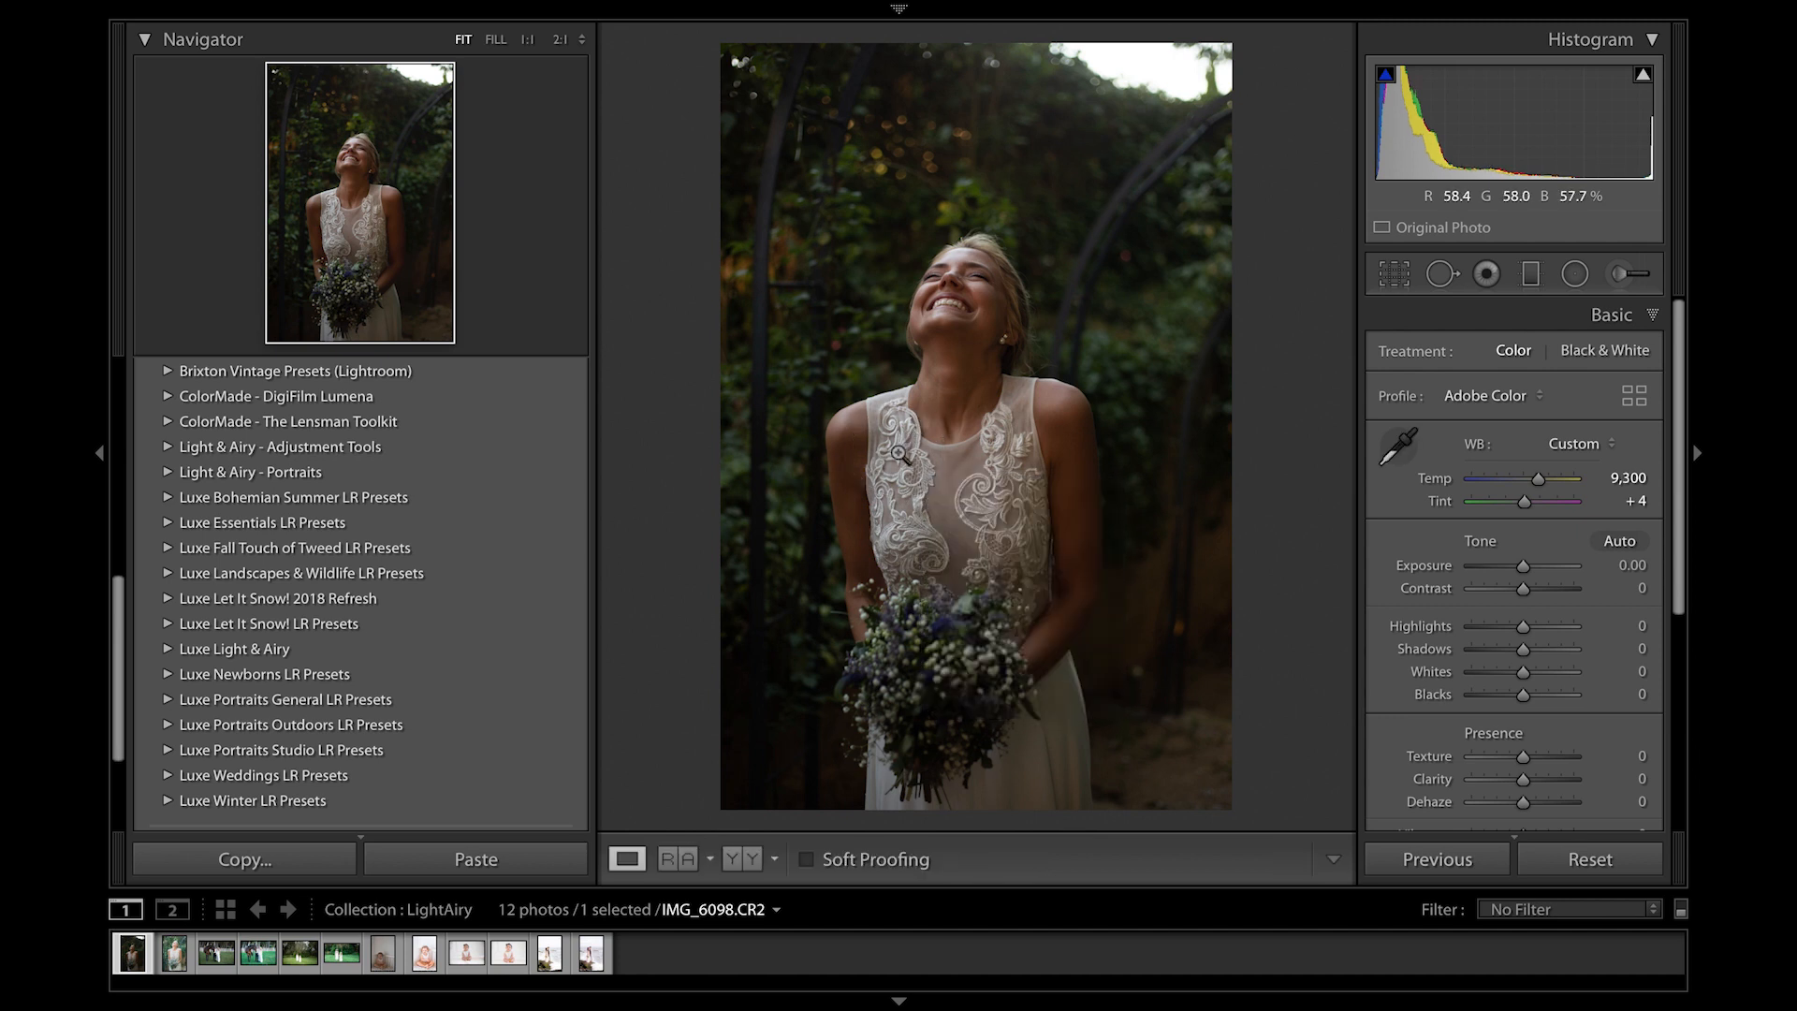
left_click(1397, 447)
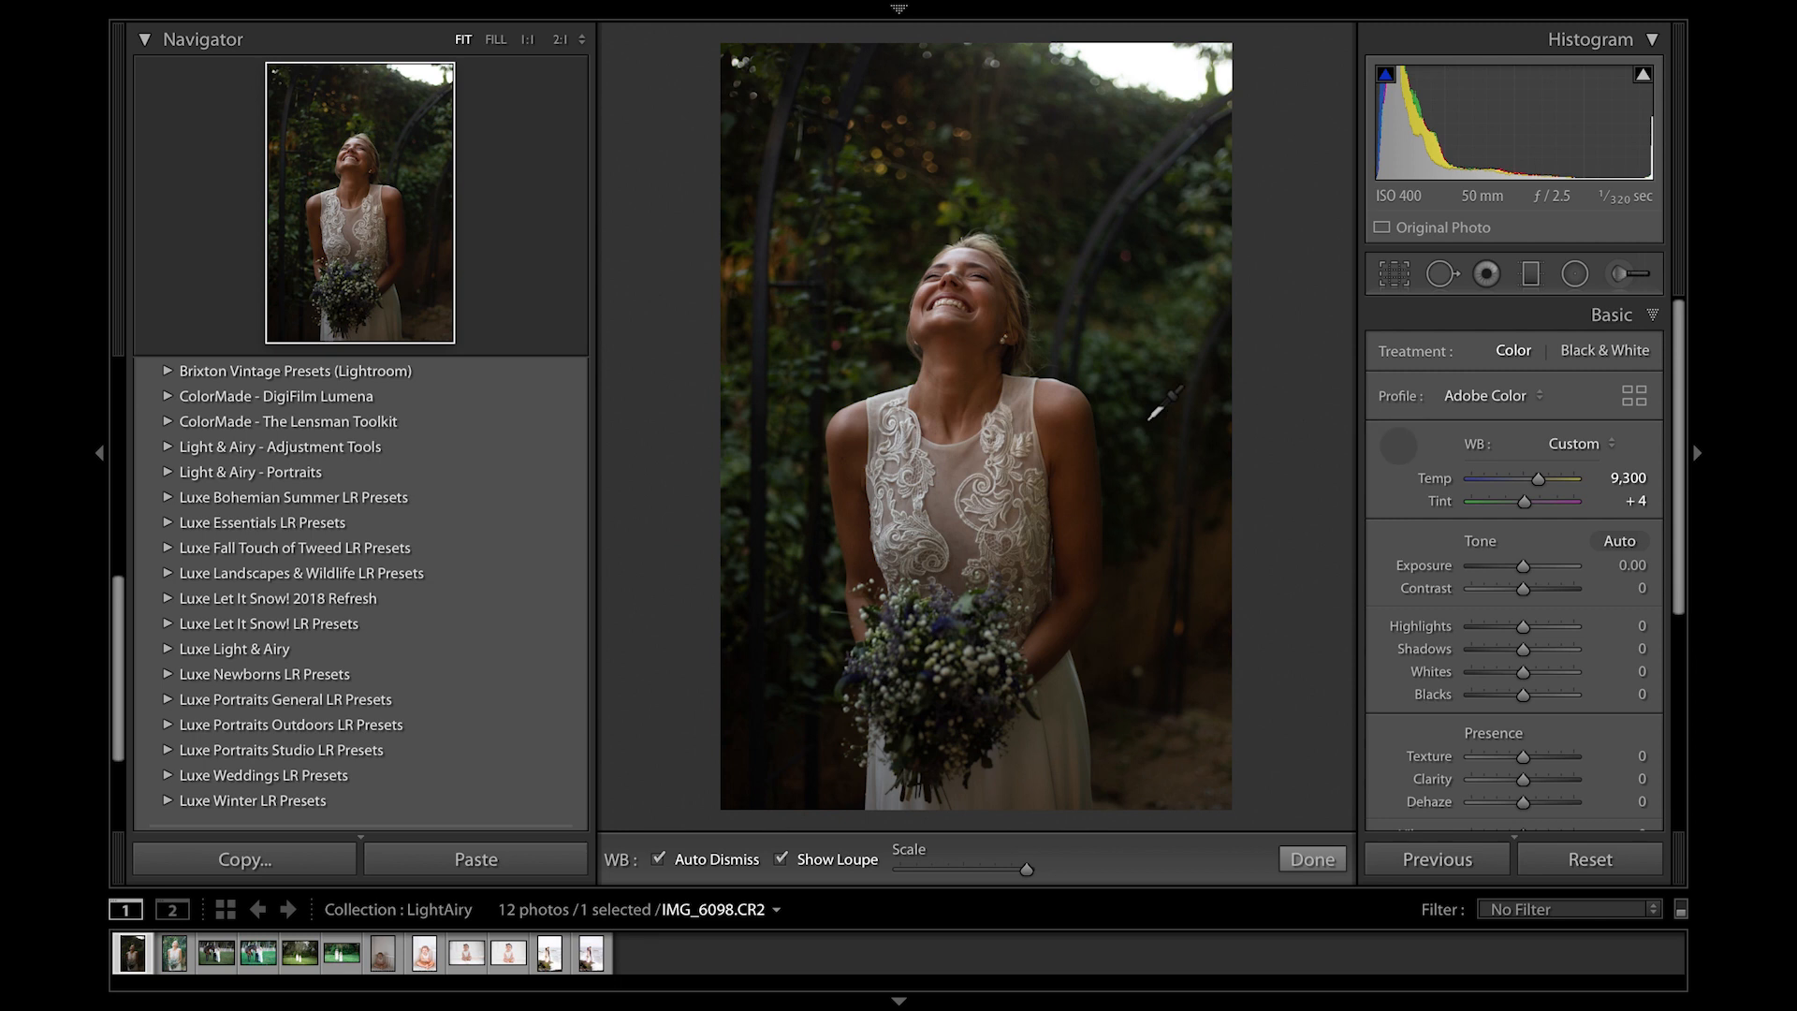
left_click(900, 438)
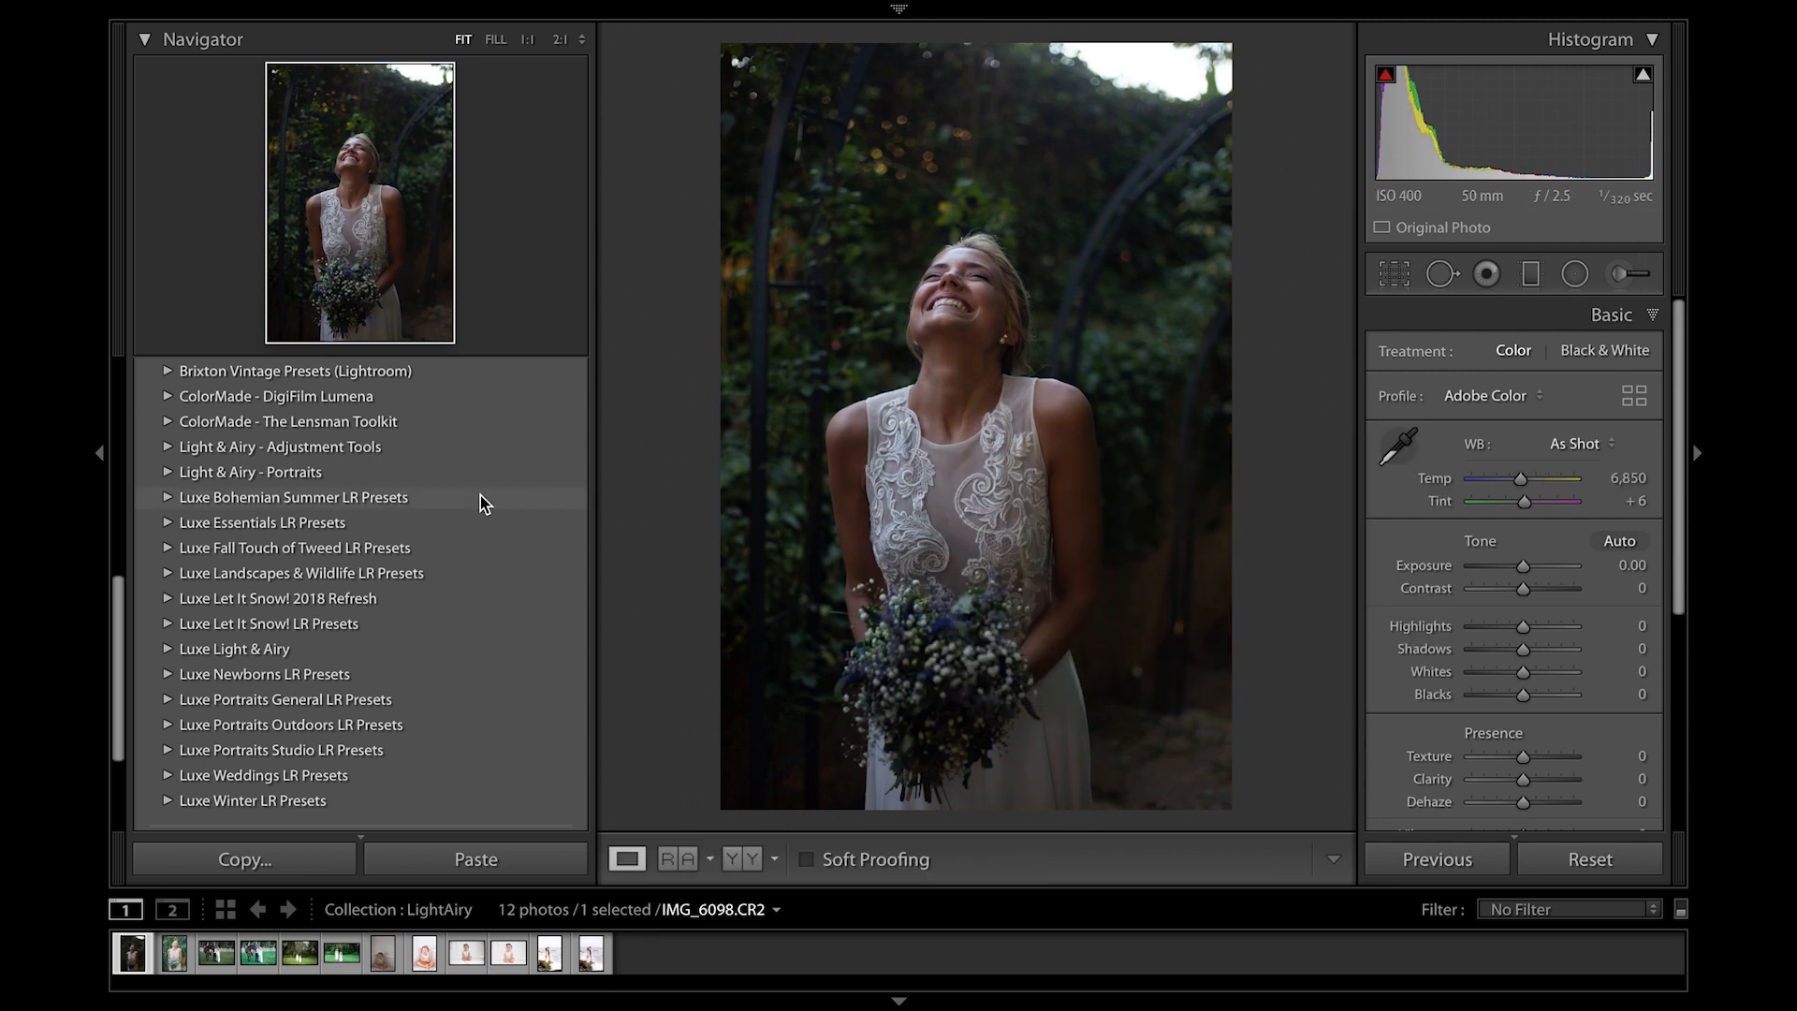
Step: Apply the "06 - WB - Auto" preset from the ColorMade - DigiFilm Lumena group and collapse the group
left_click(169, 396)
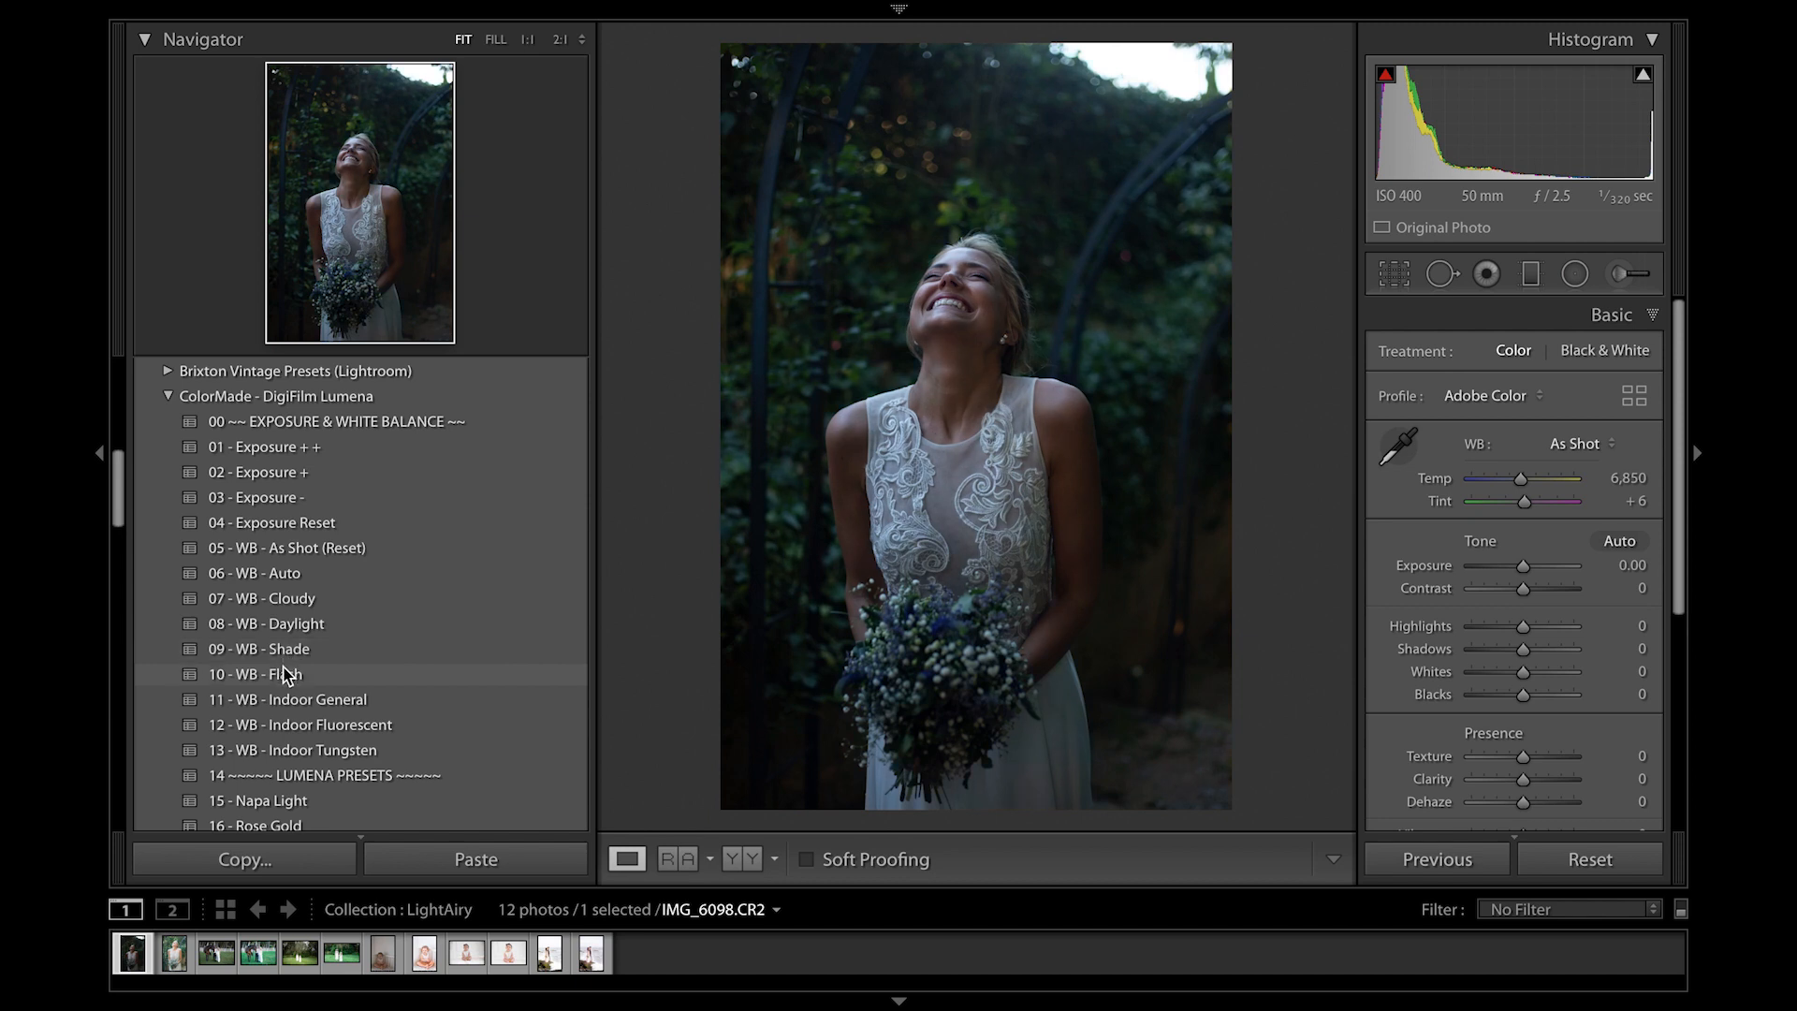
left_click(291, 580)
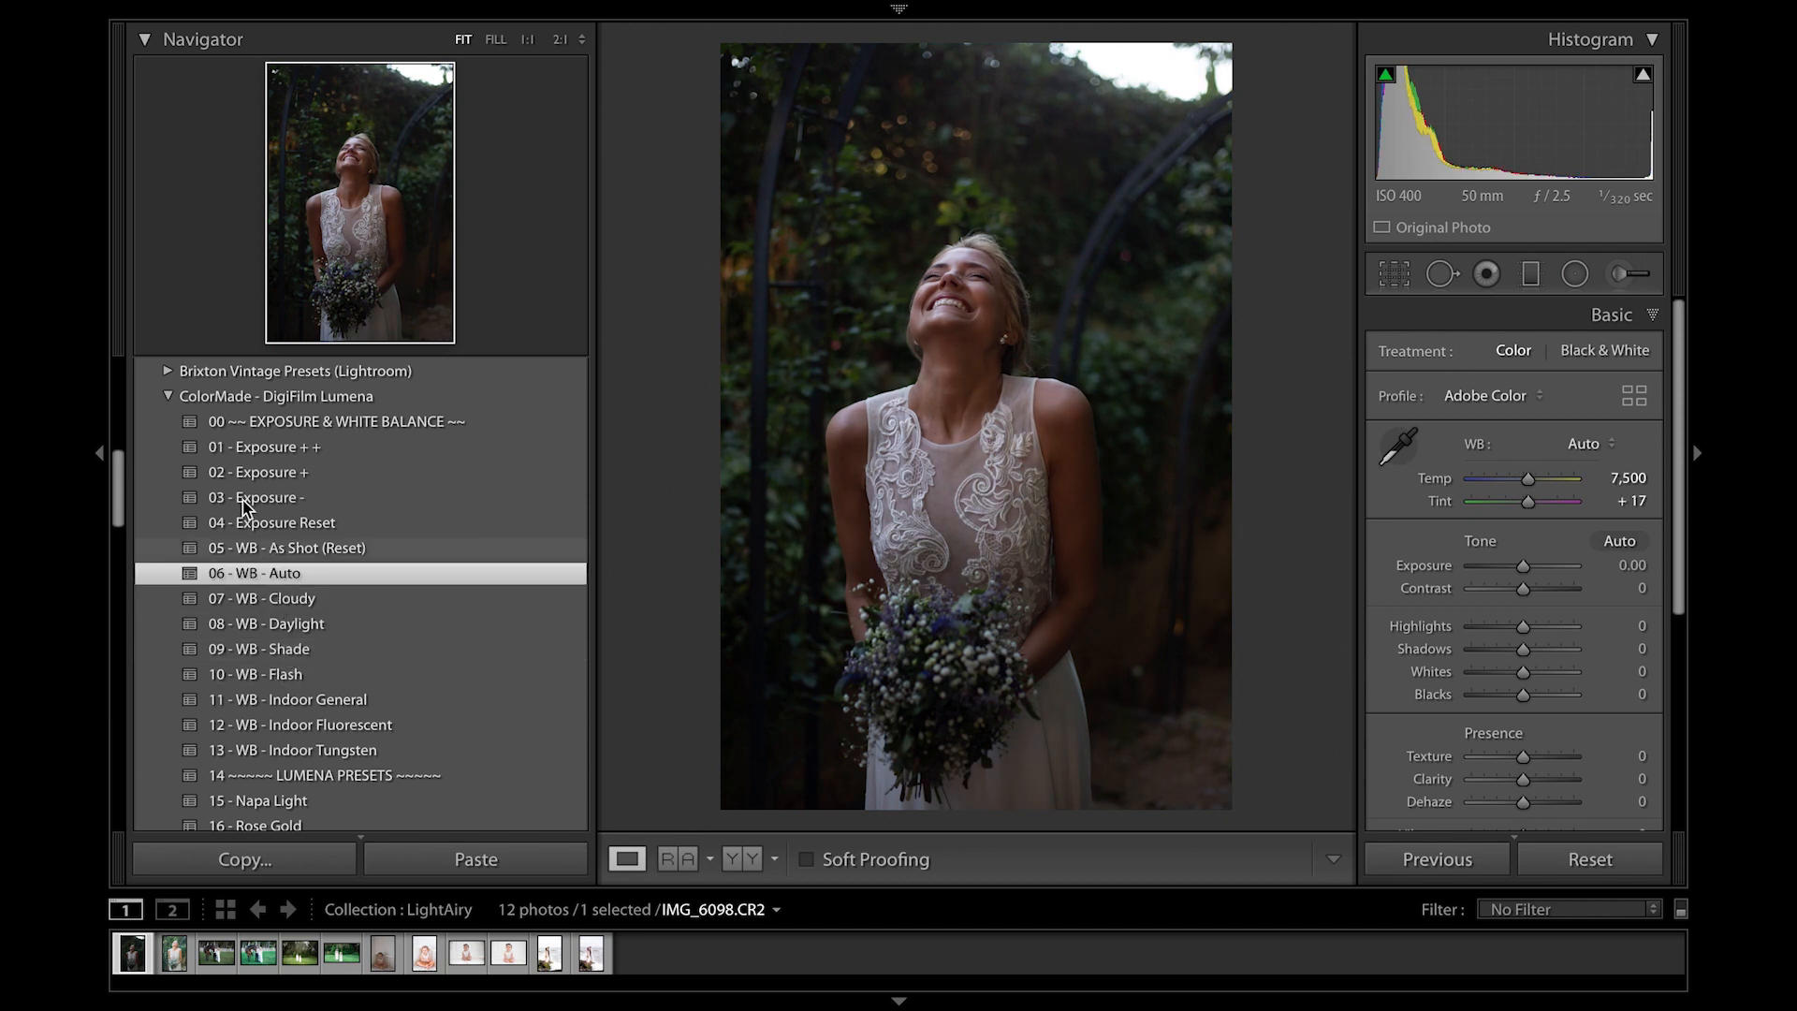
left_click(169, 397)
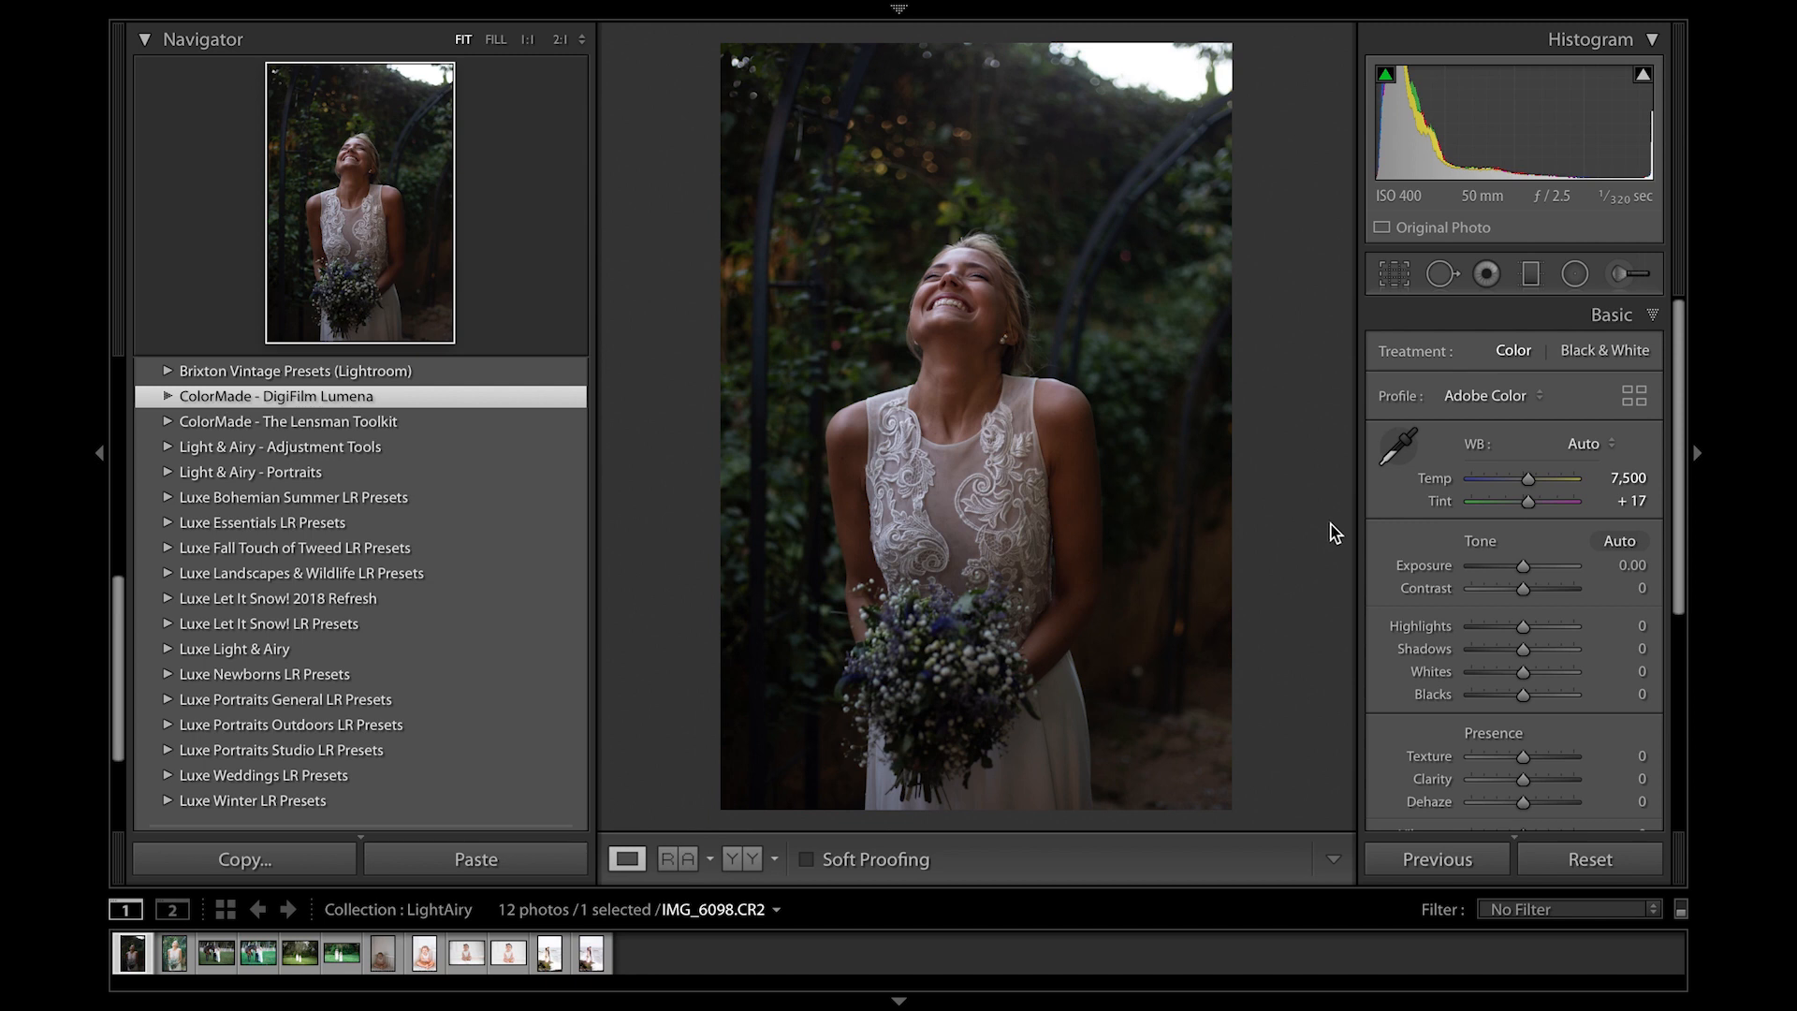
left_click(169, 397)
left_click(169, 397)
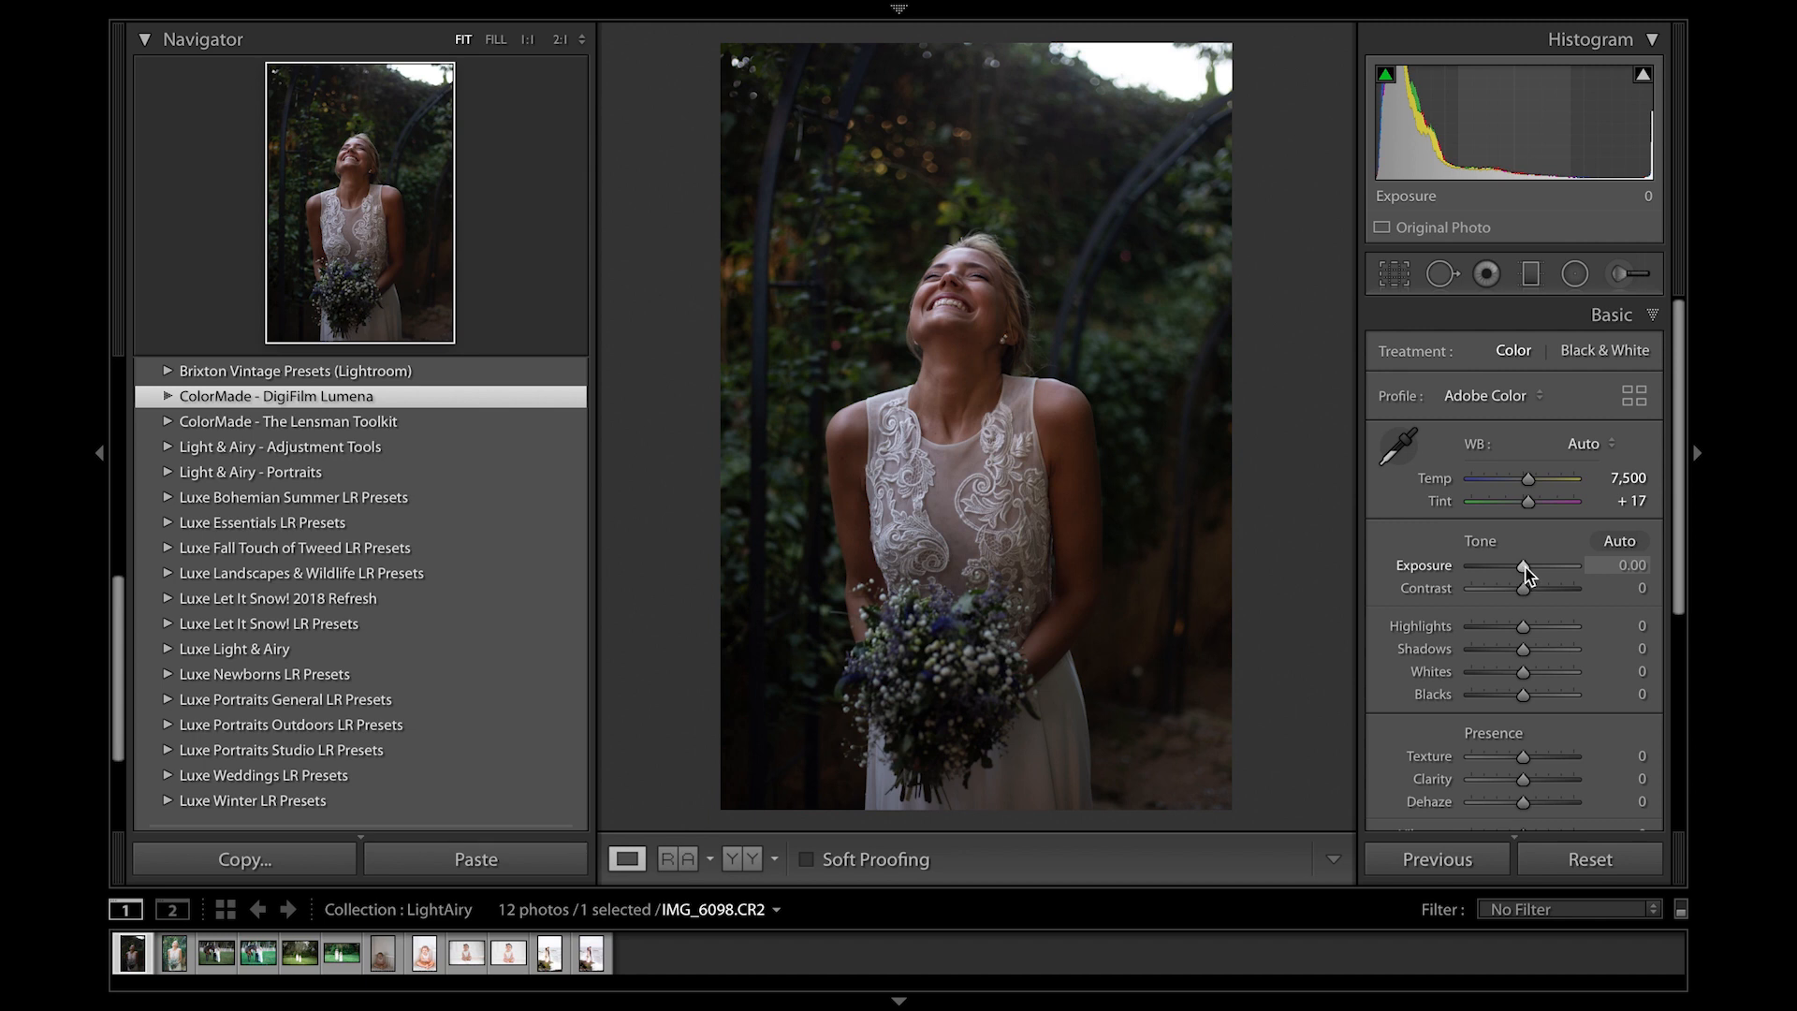
Step: Try Auto tone and reset Contrast, Highlights, Shadows, Whites and Blacks to 0, keeping only its exposure correction
mouse_move(1525, 570)
left_mouse_down()
mouse_move(1571, 568)
mouse_move(1527, 580)
left_mouse_up()
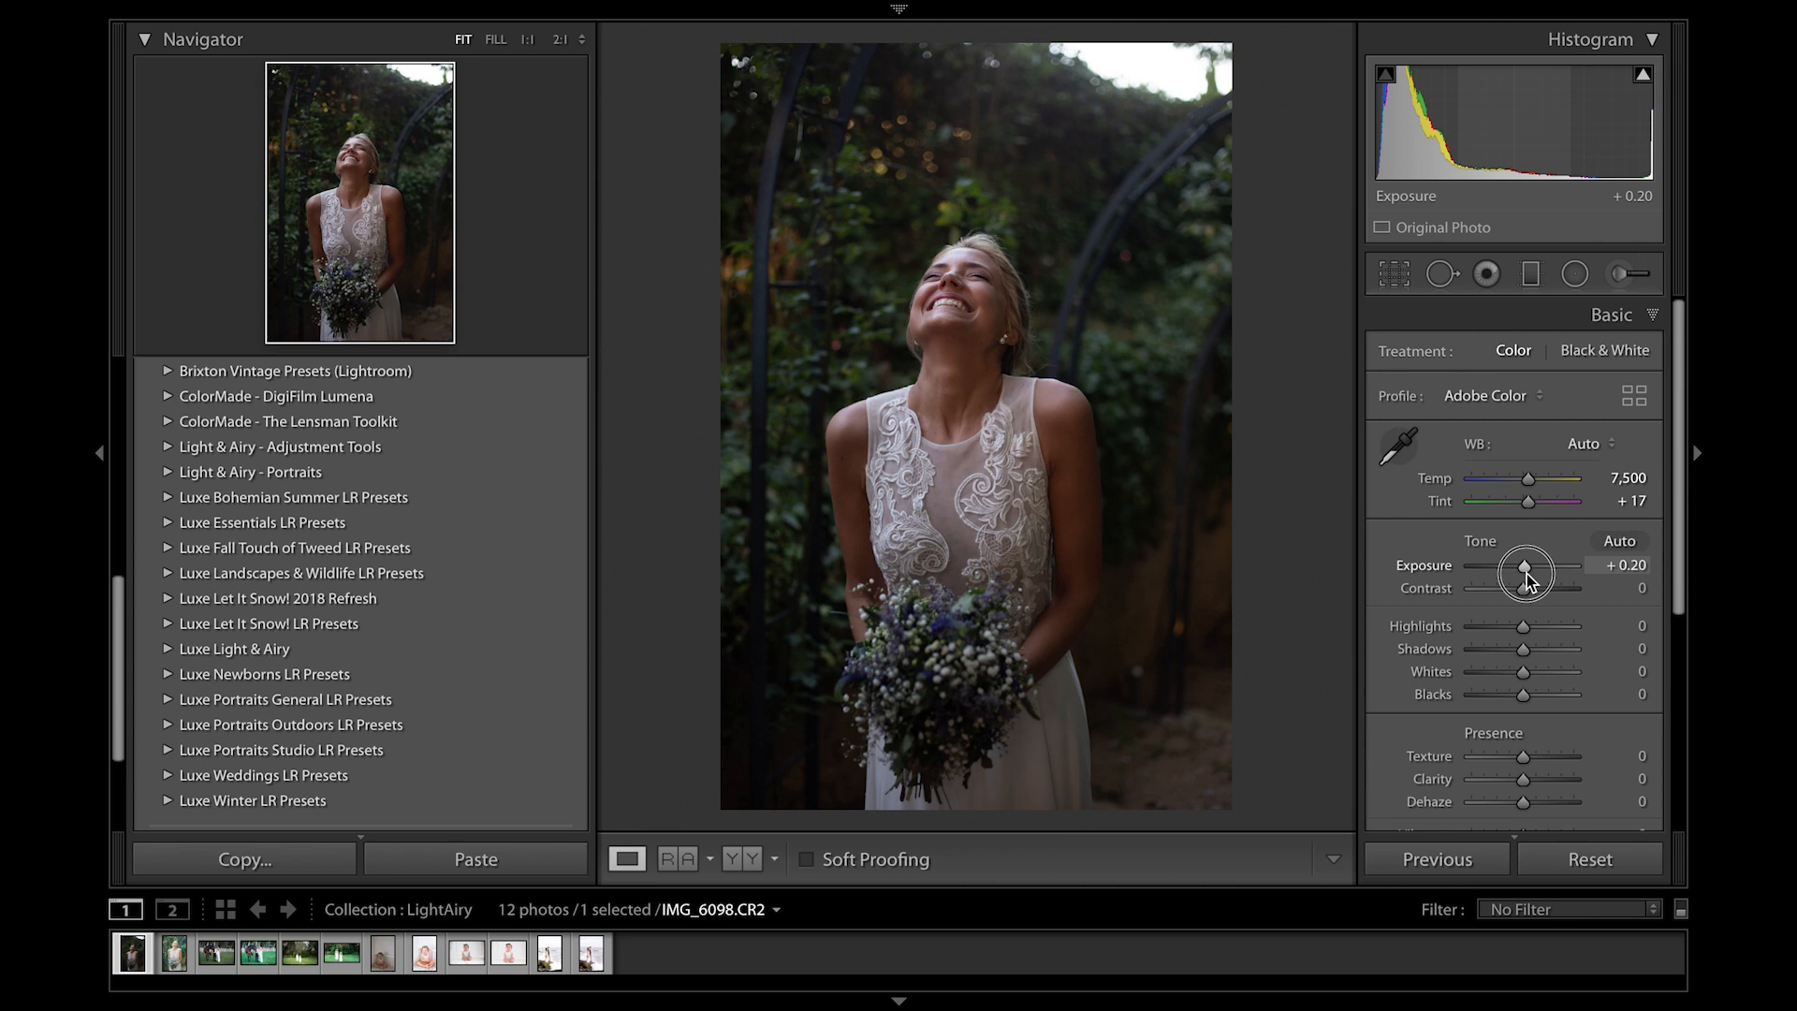
left_click_drag(1526, 580, 1527, 580)
left_click(1602, 544)
double_click(1443, 590)
double_click(1436, 629)
double_click(1436, 641)
double_click(1432, 669)
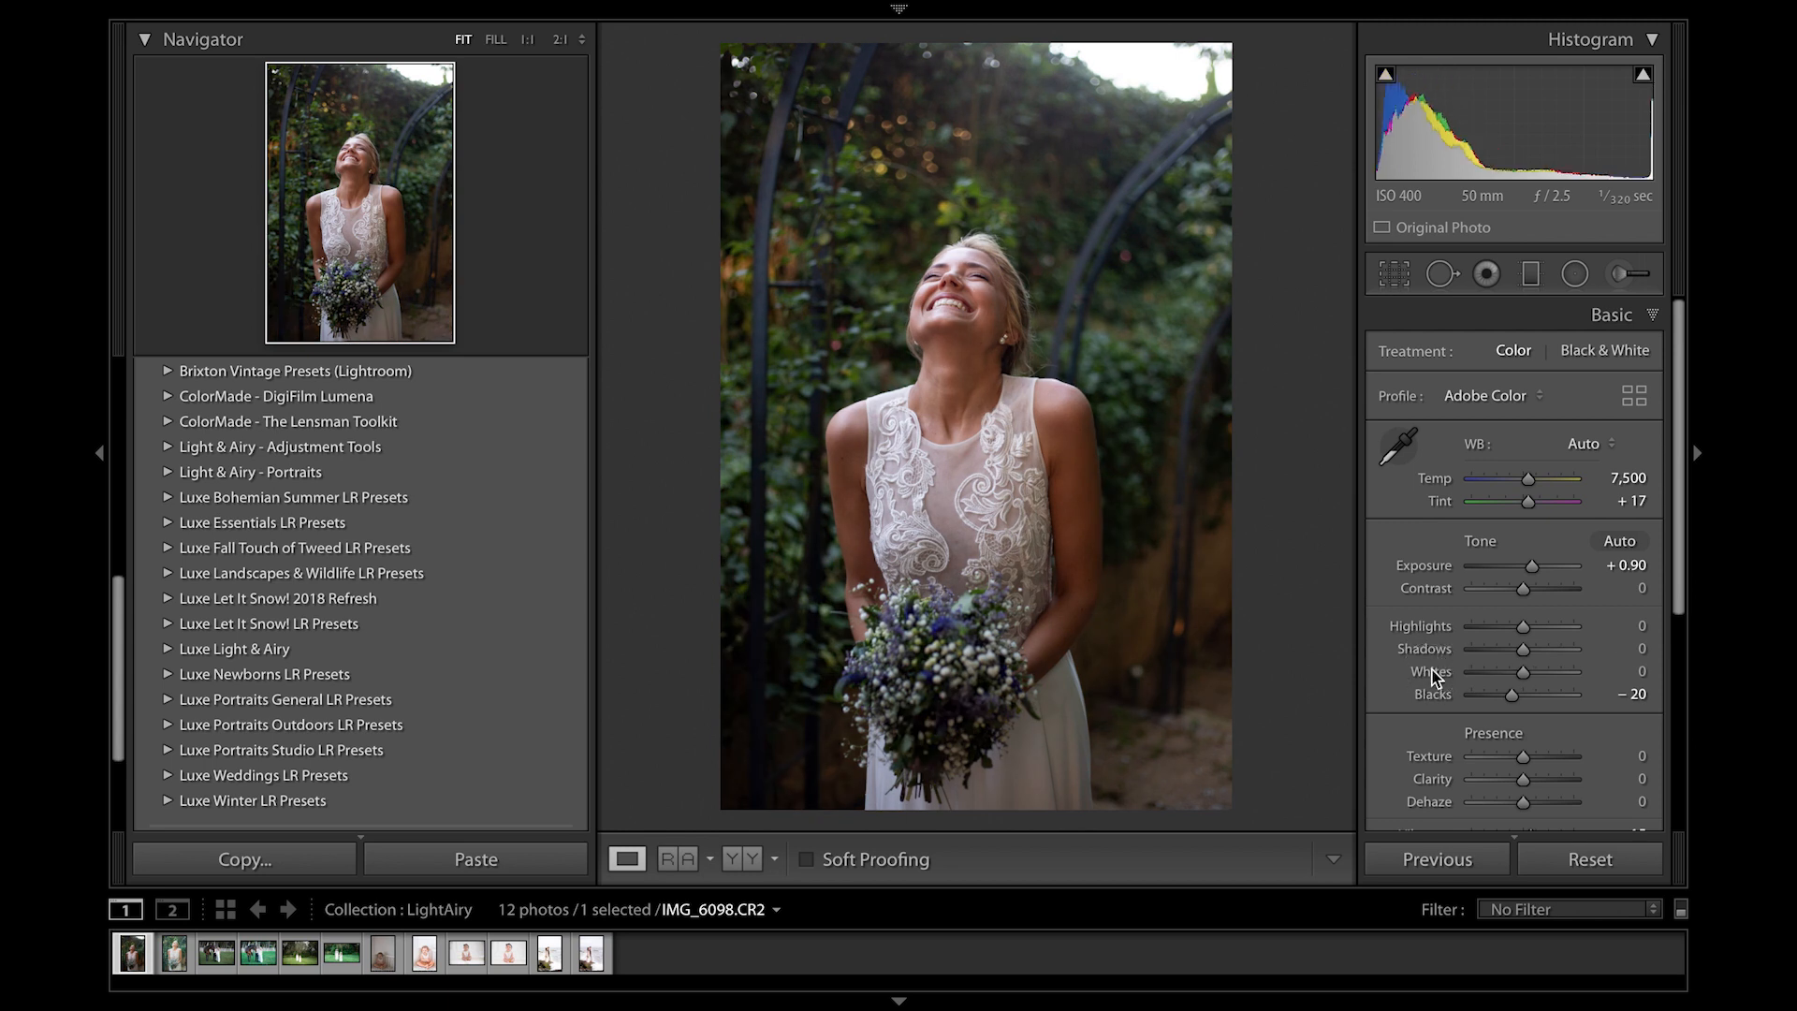
double_click(1431, 696)
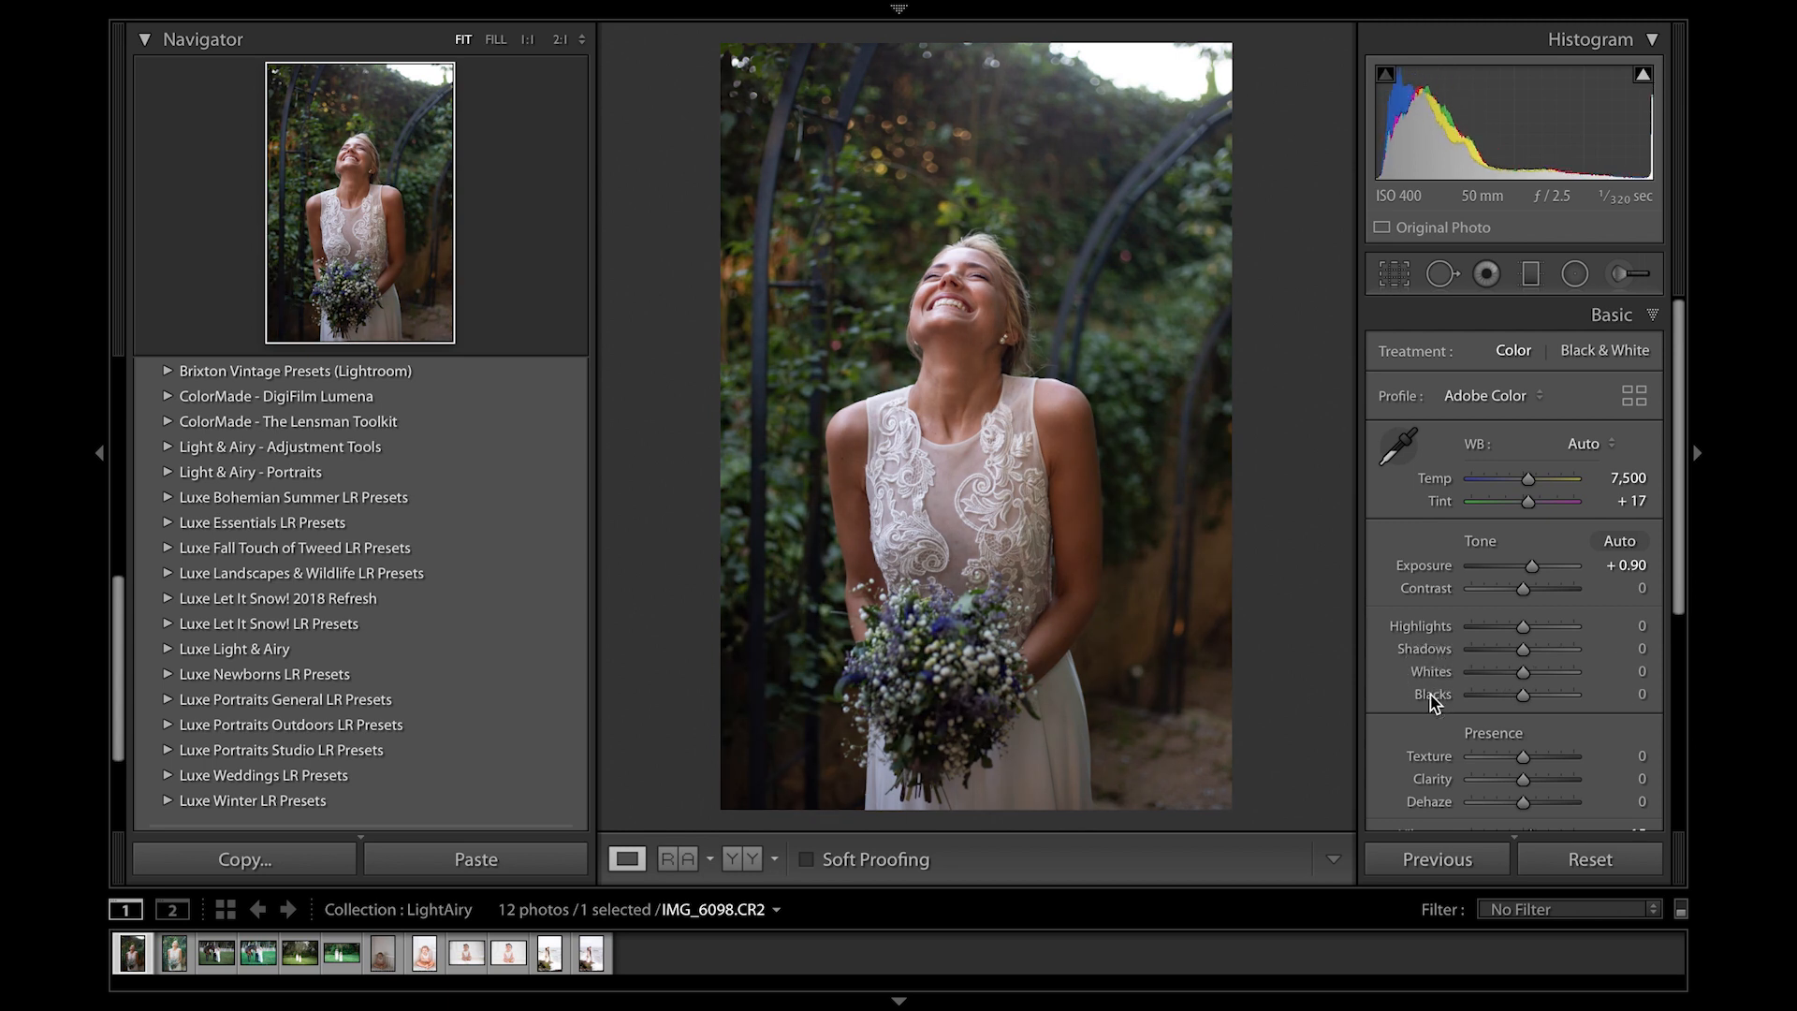
Step: Try lowering Exposure to +0.55, and reset it to 0
left_click(1532, 570)
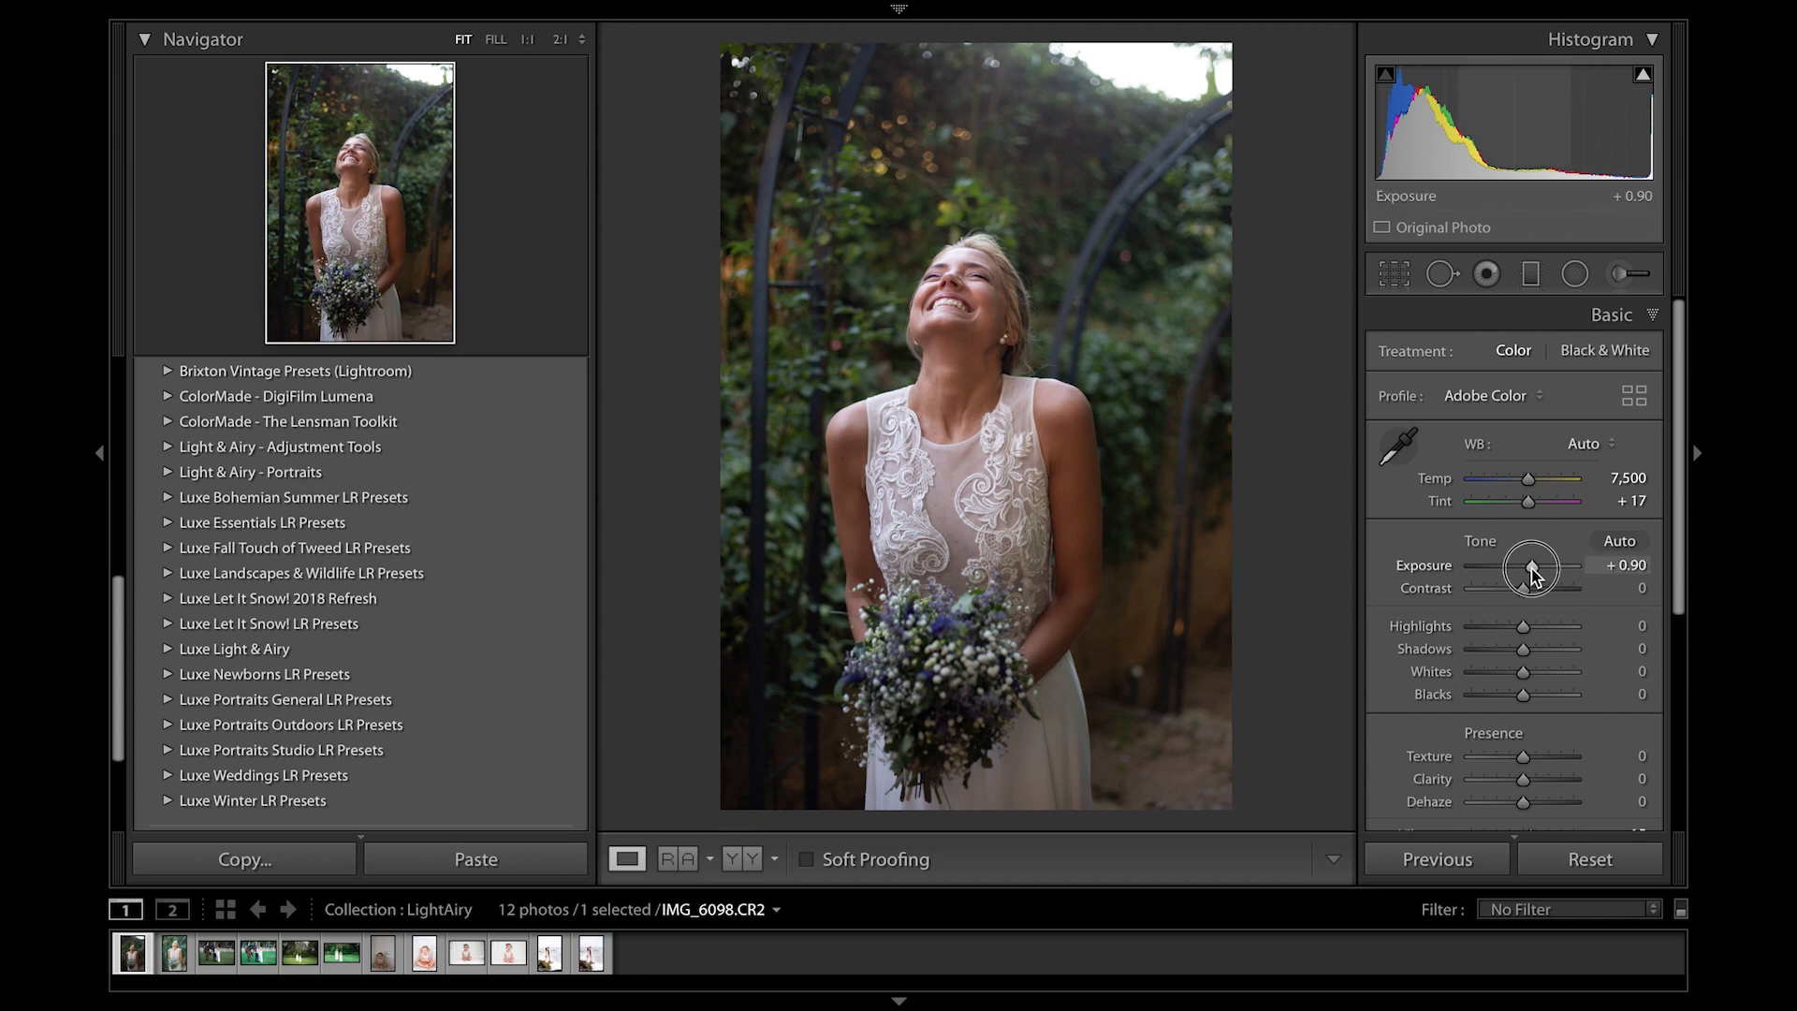
left_click_drag(1532, 570, 1529, 577)
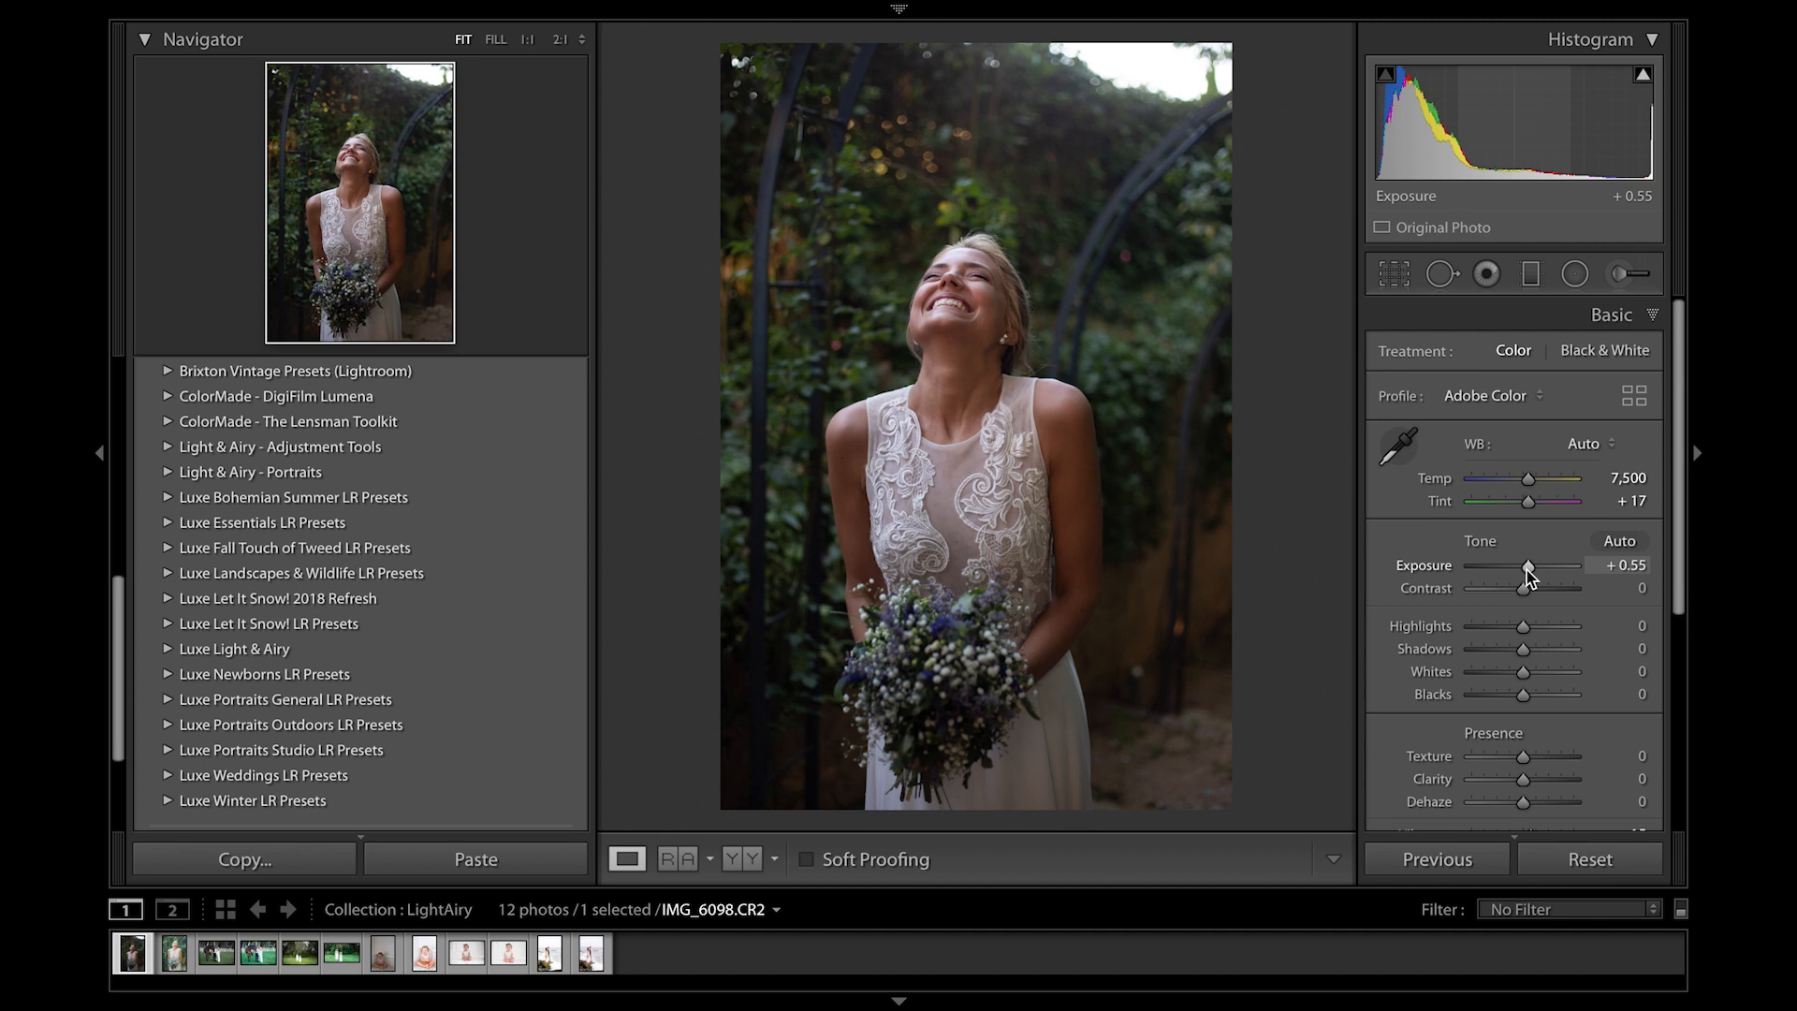
double_click(1409, 573)
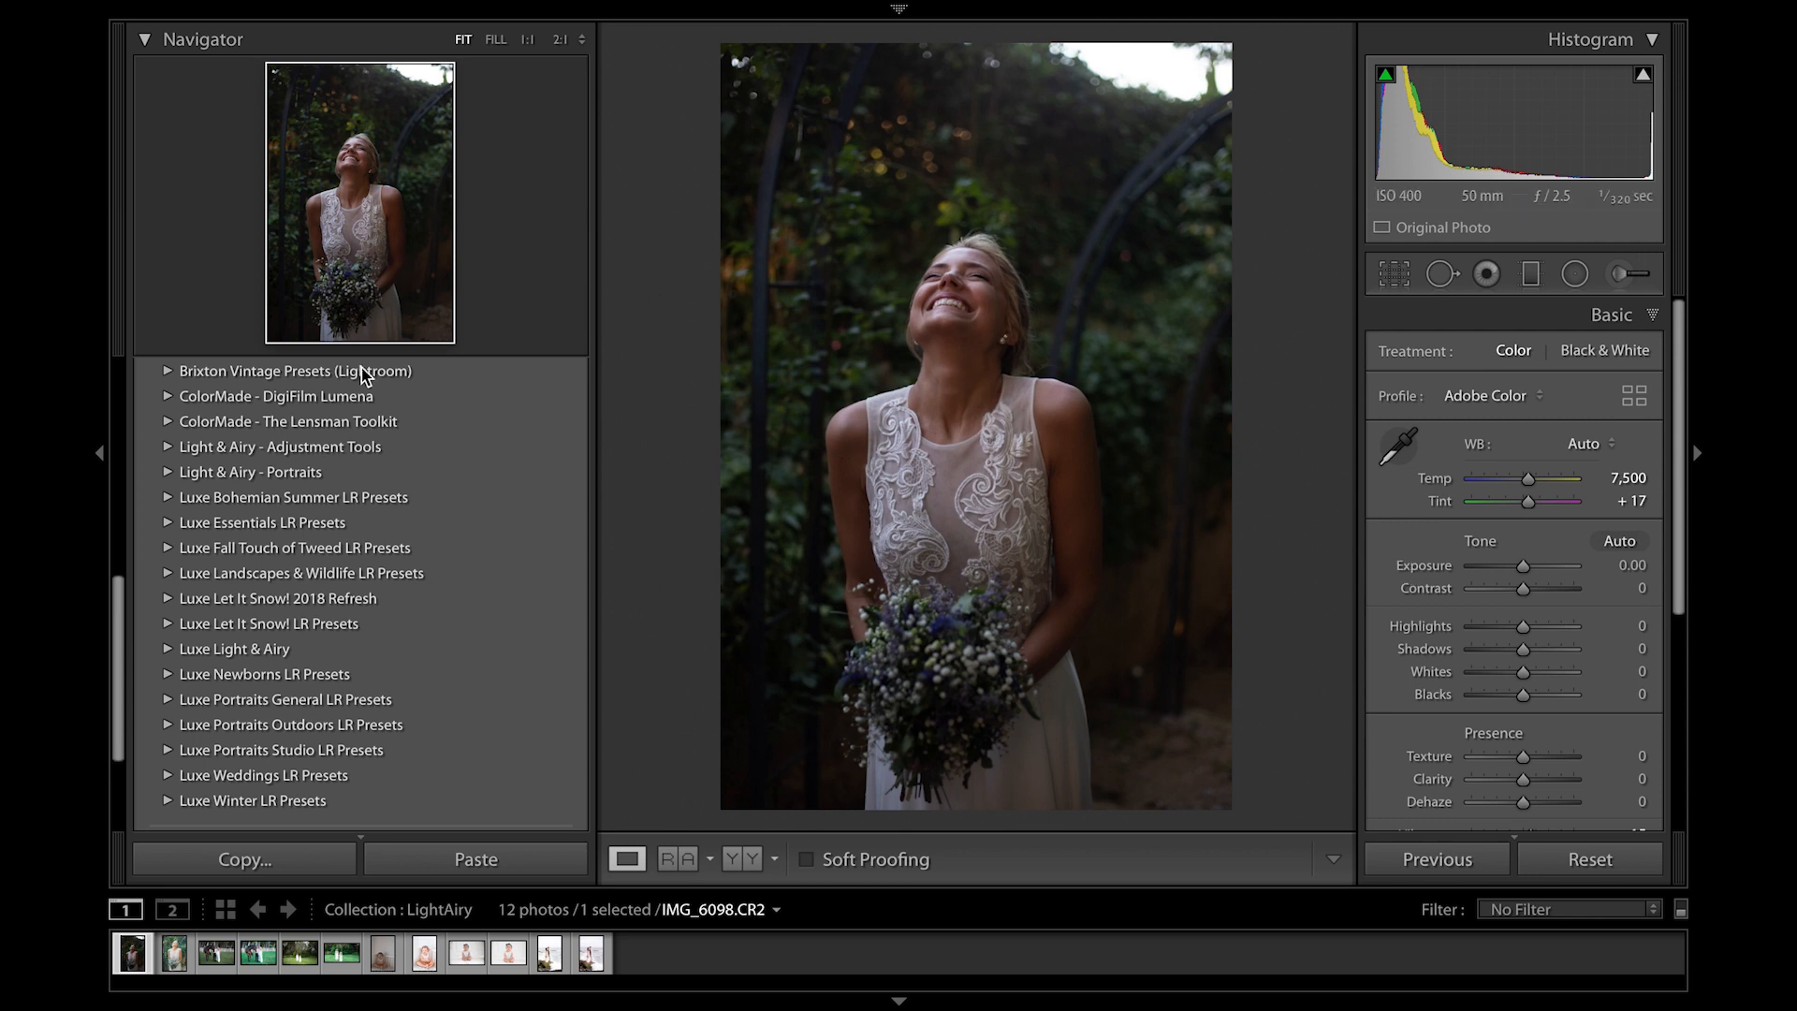
Step: Apply the three-dot "02 Exposure" brightening preset from the ColorMade - The Lensman Toolkit group and collapse the group
left_click(168, 422)
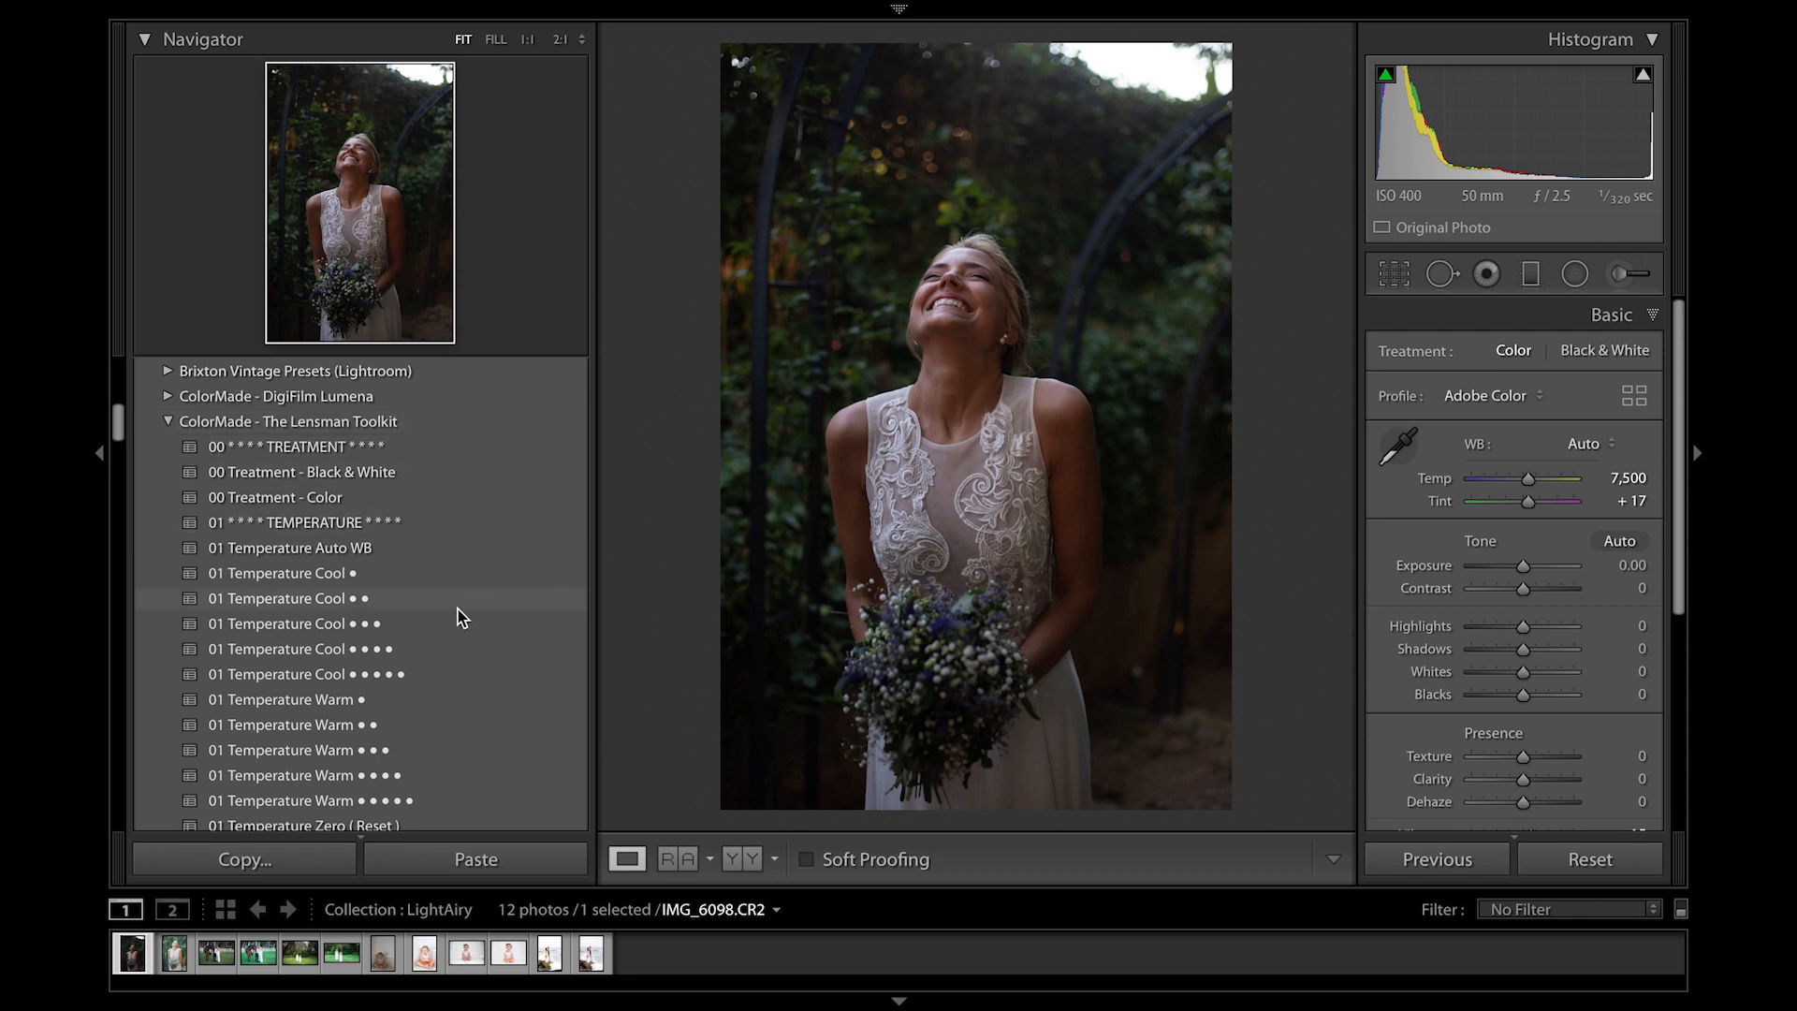
scroll(462, 613, "down", 3)
scroll(461, 616, "down", 3)
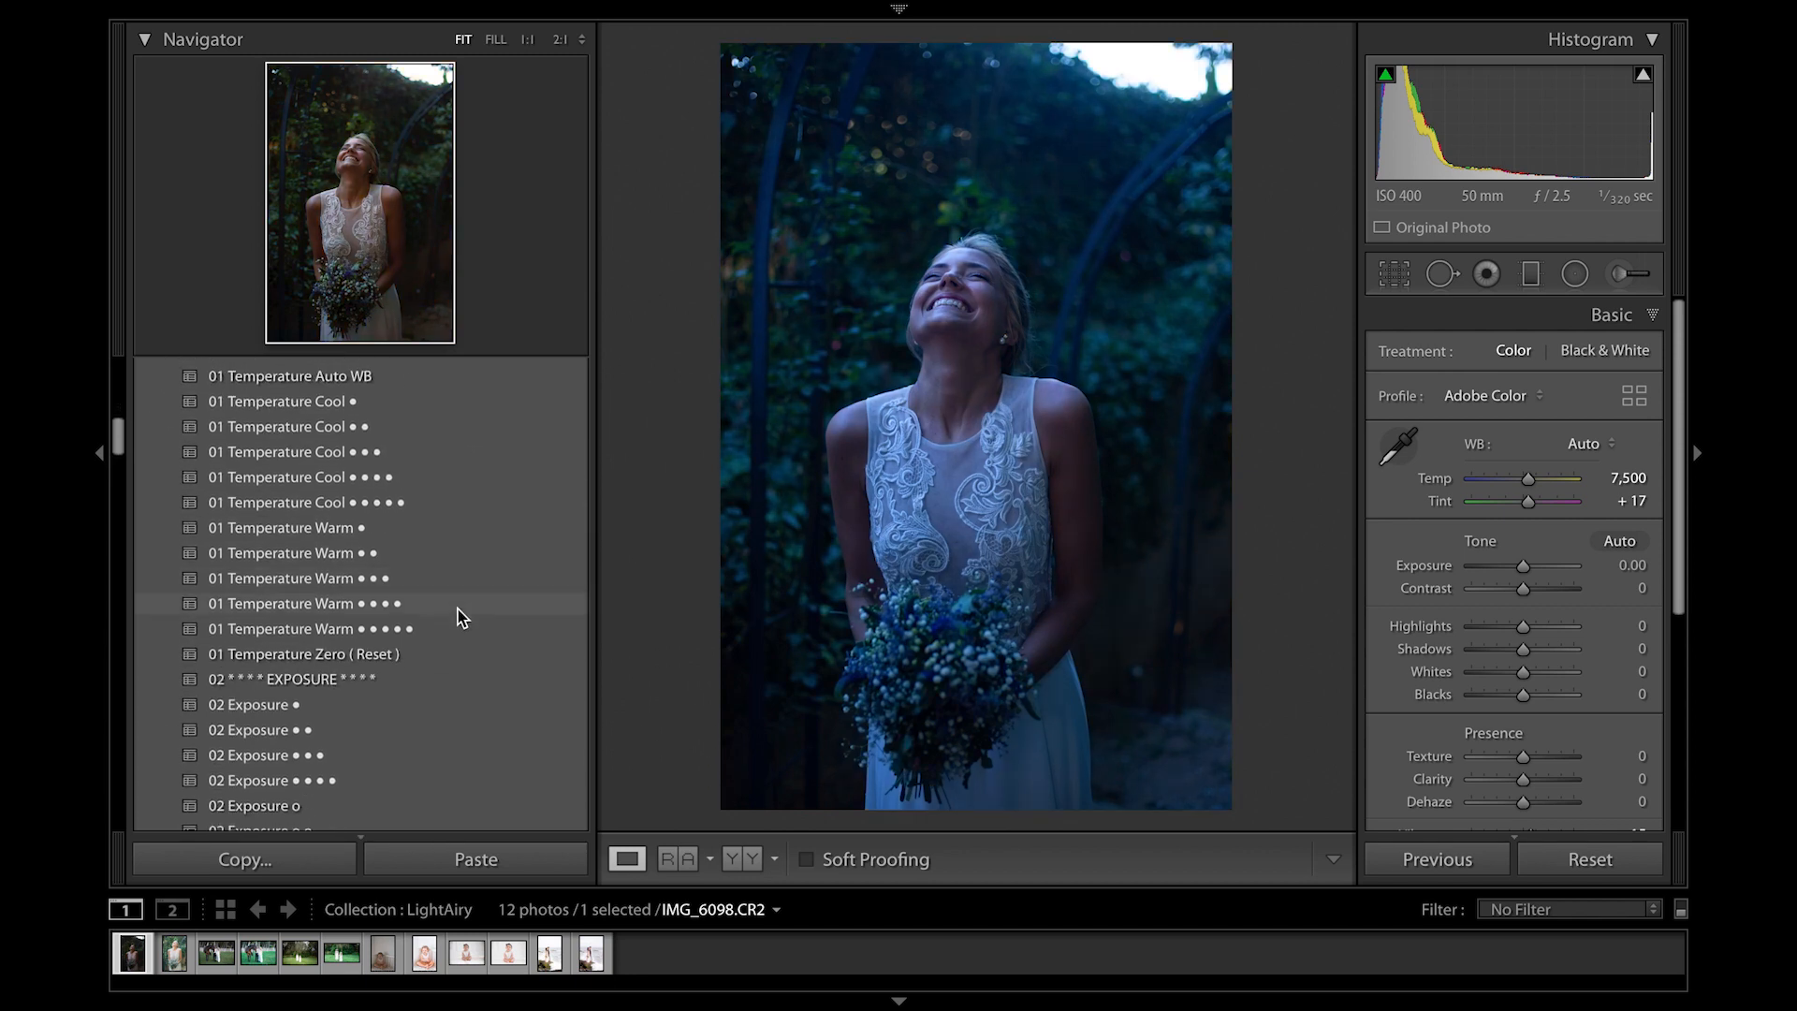
scroll(457, 606, "down", 5)
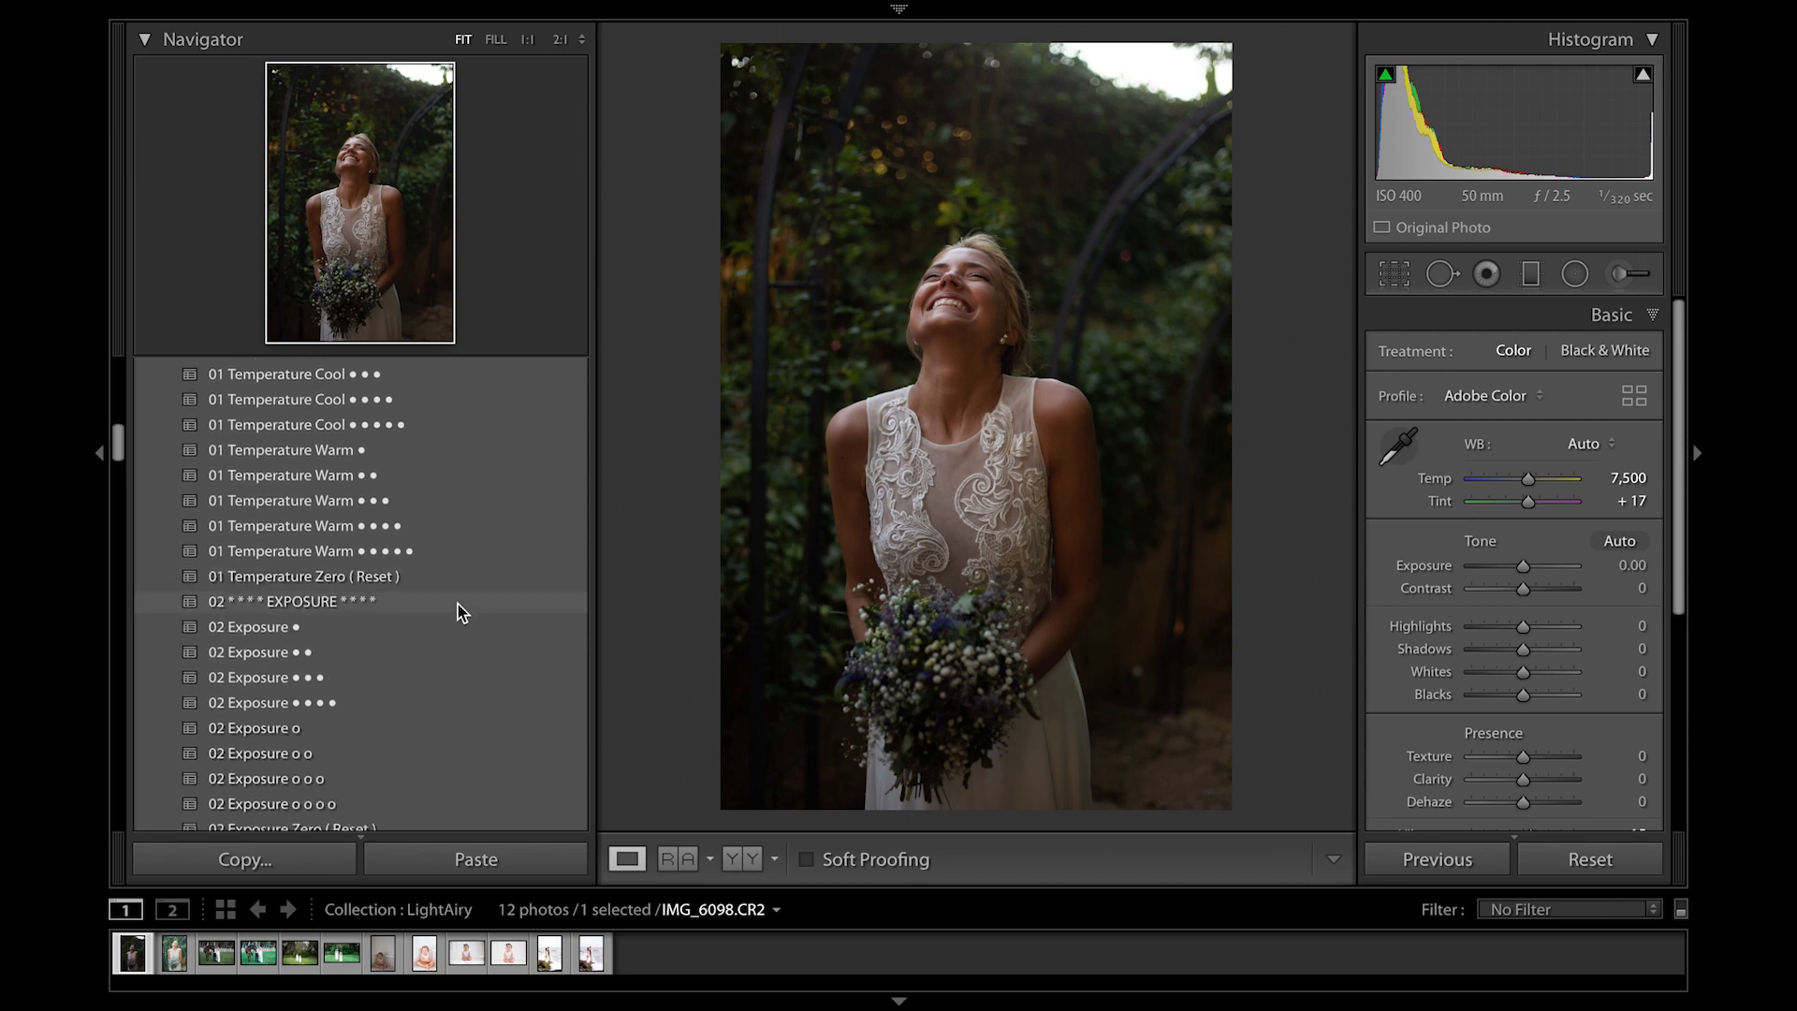
scroll(458, 607, "down", 18)
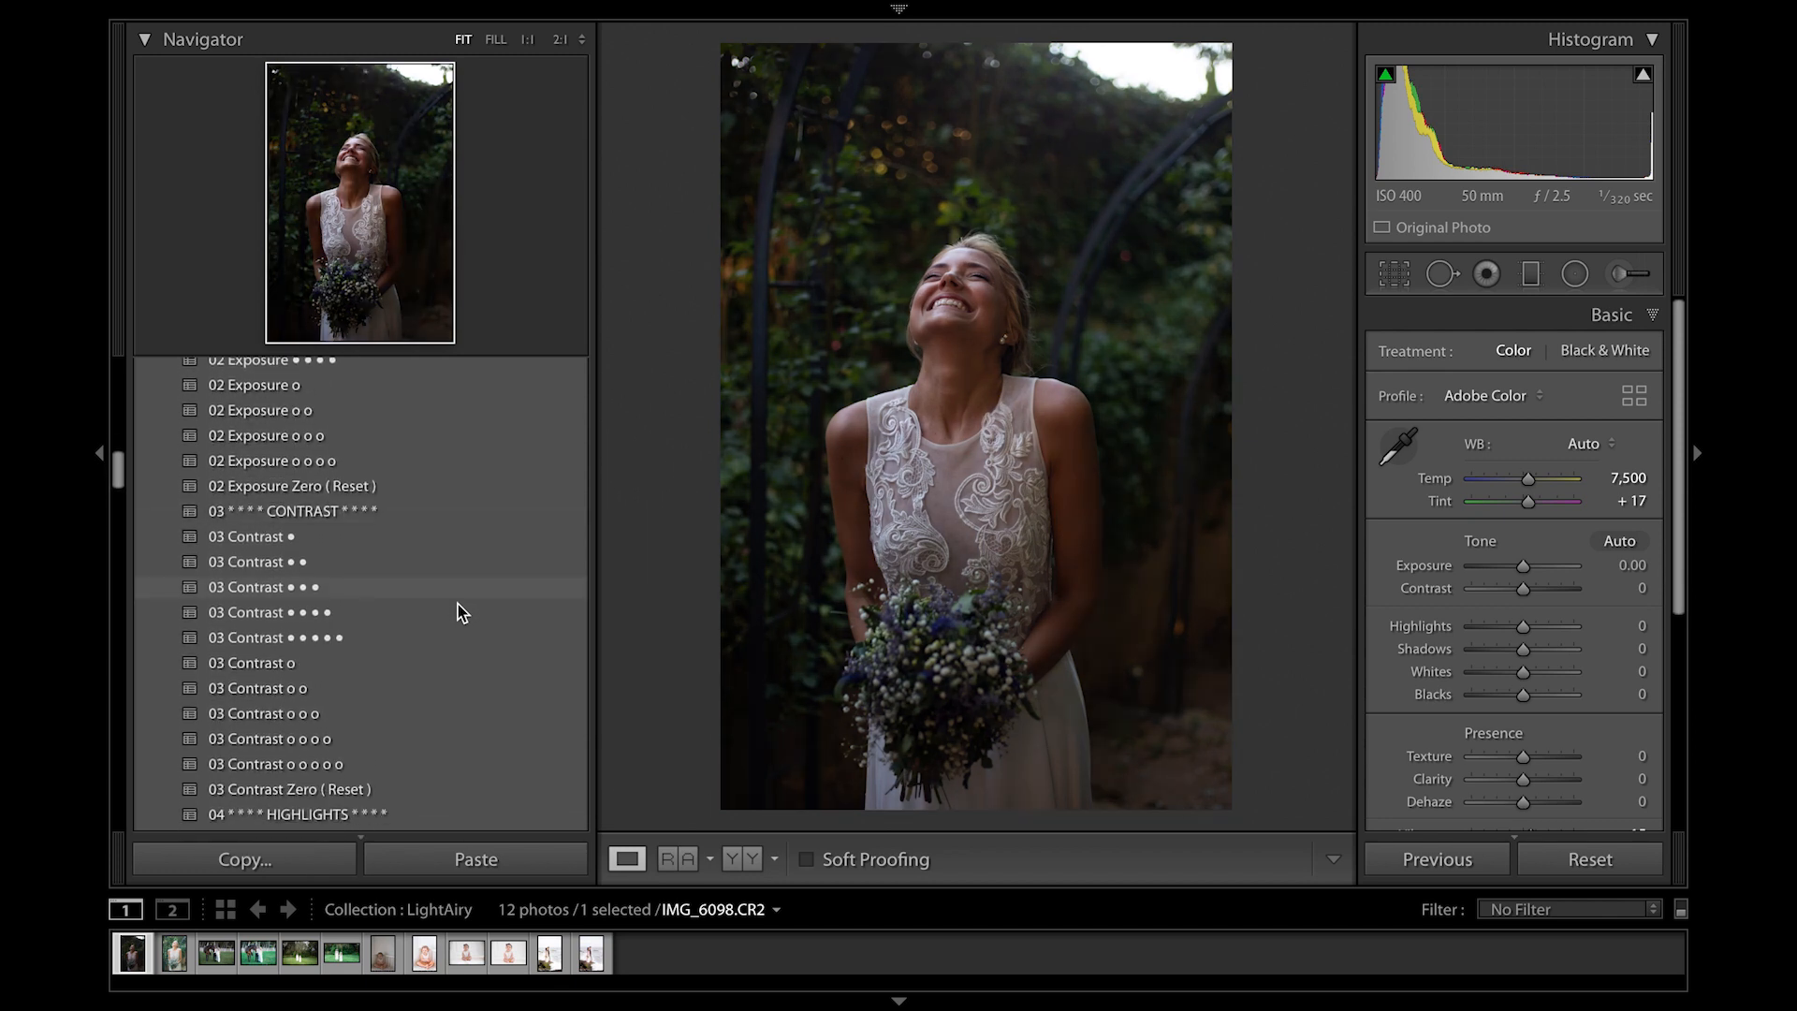
scroll(458, 603, "down", 8)
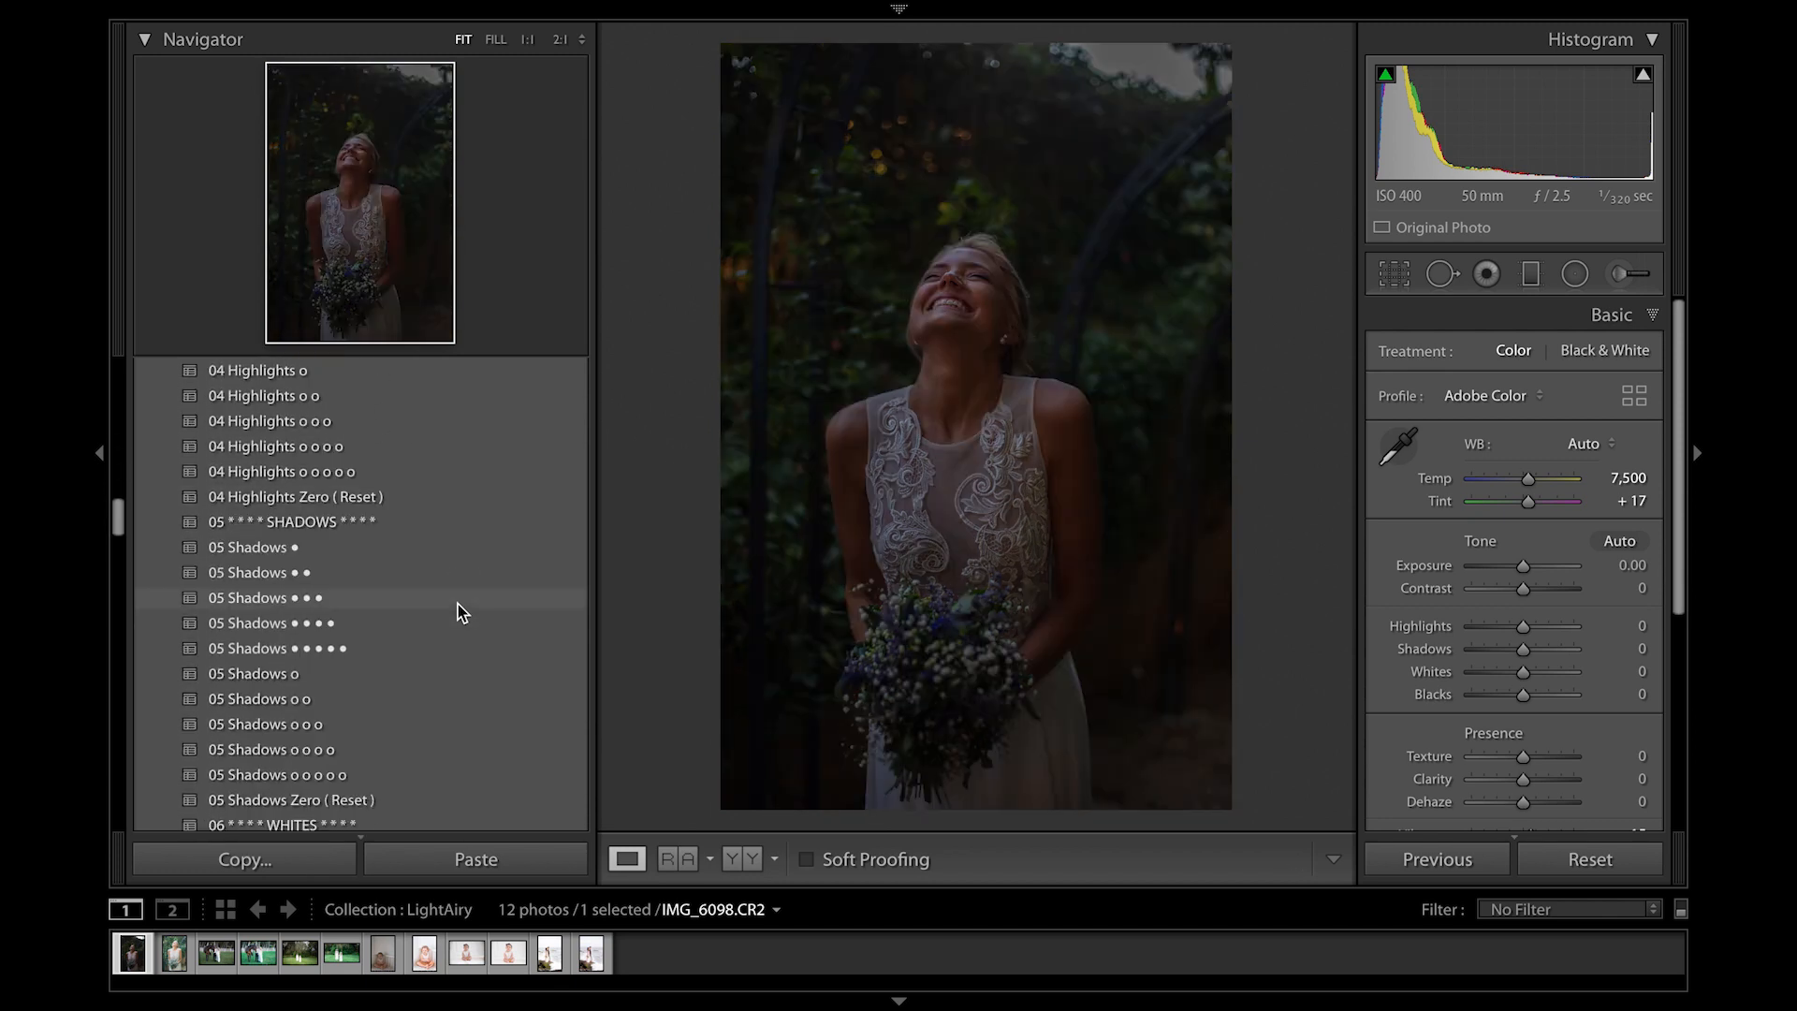
scroll(457, 604, "up", 20)
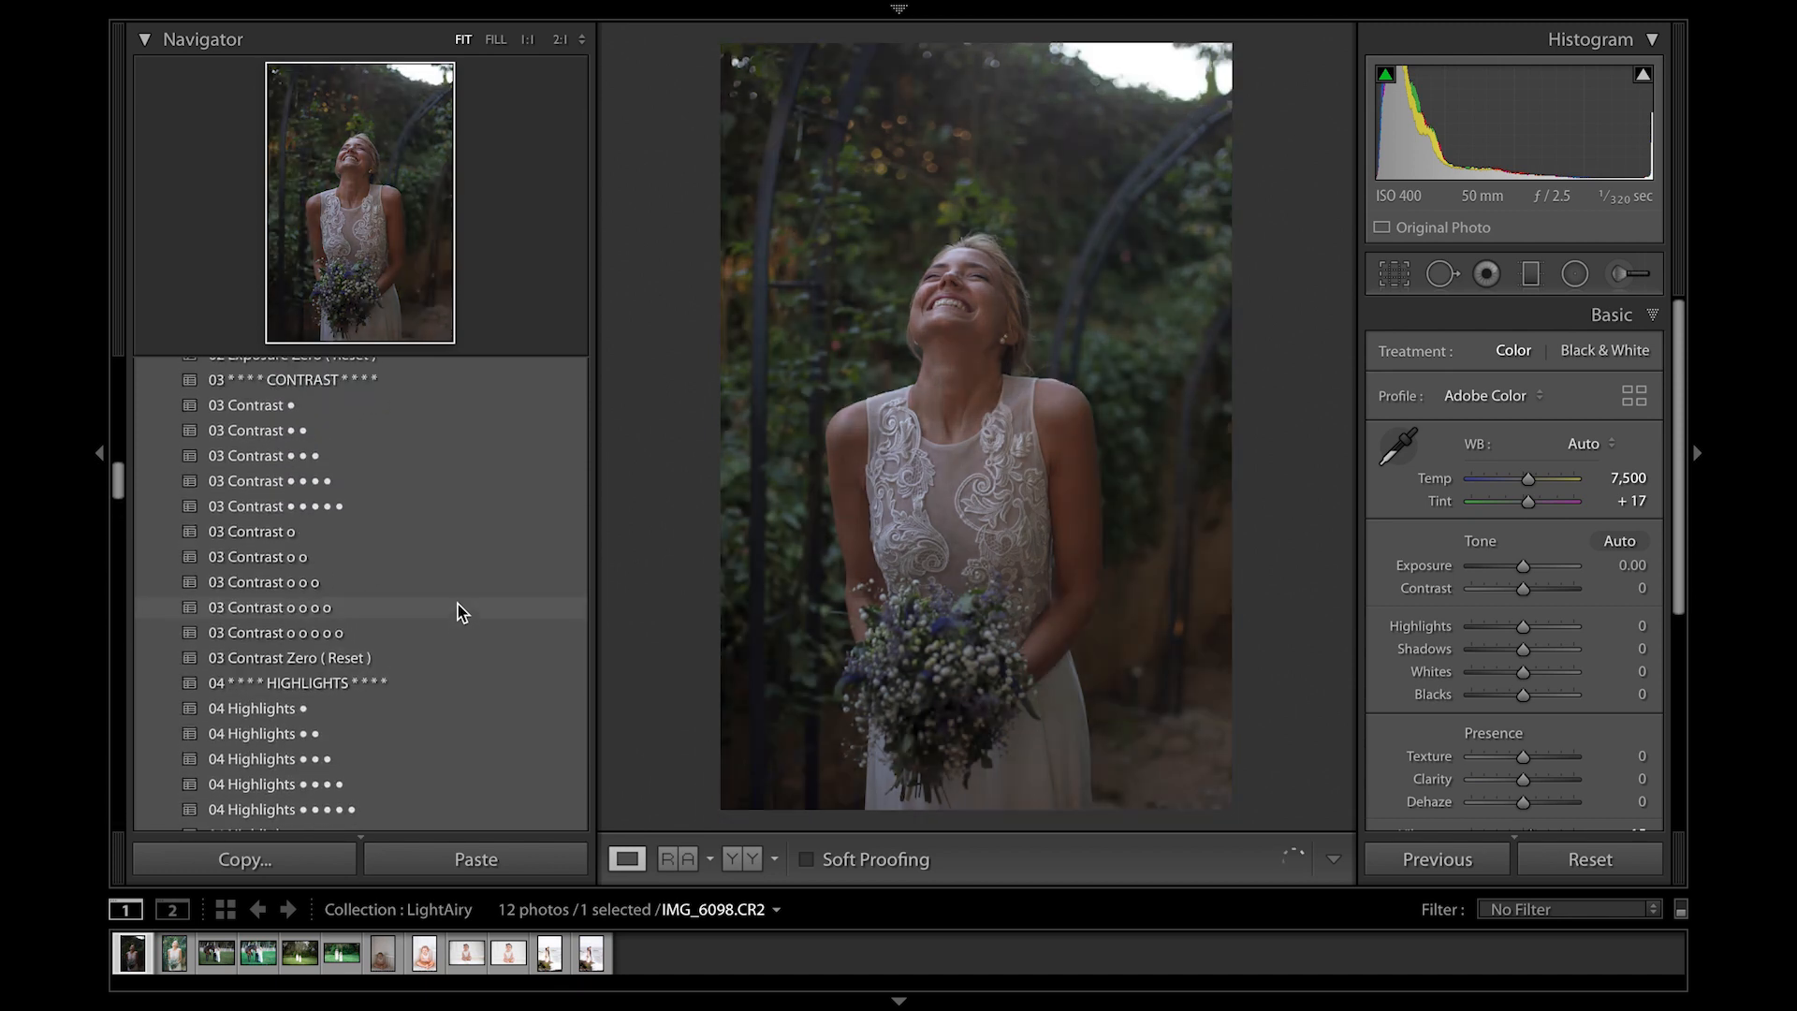
scroll(458, 608, "up", 2)
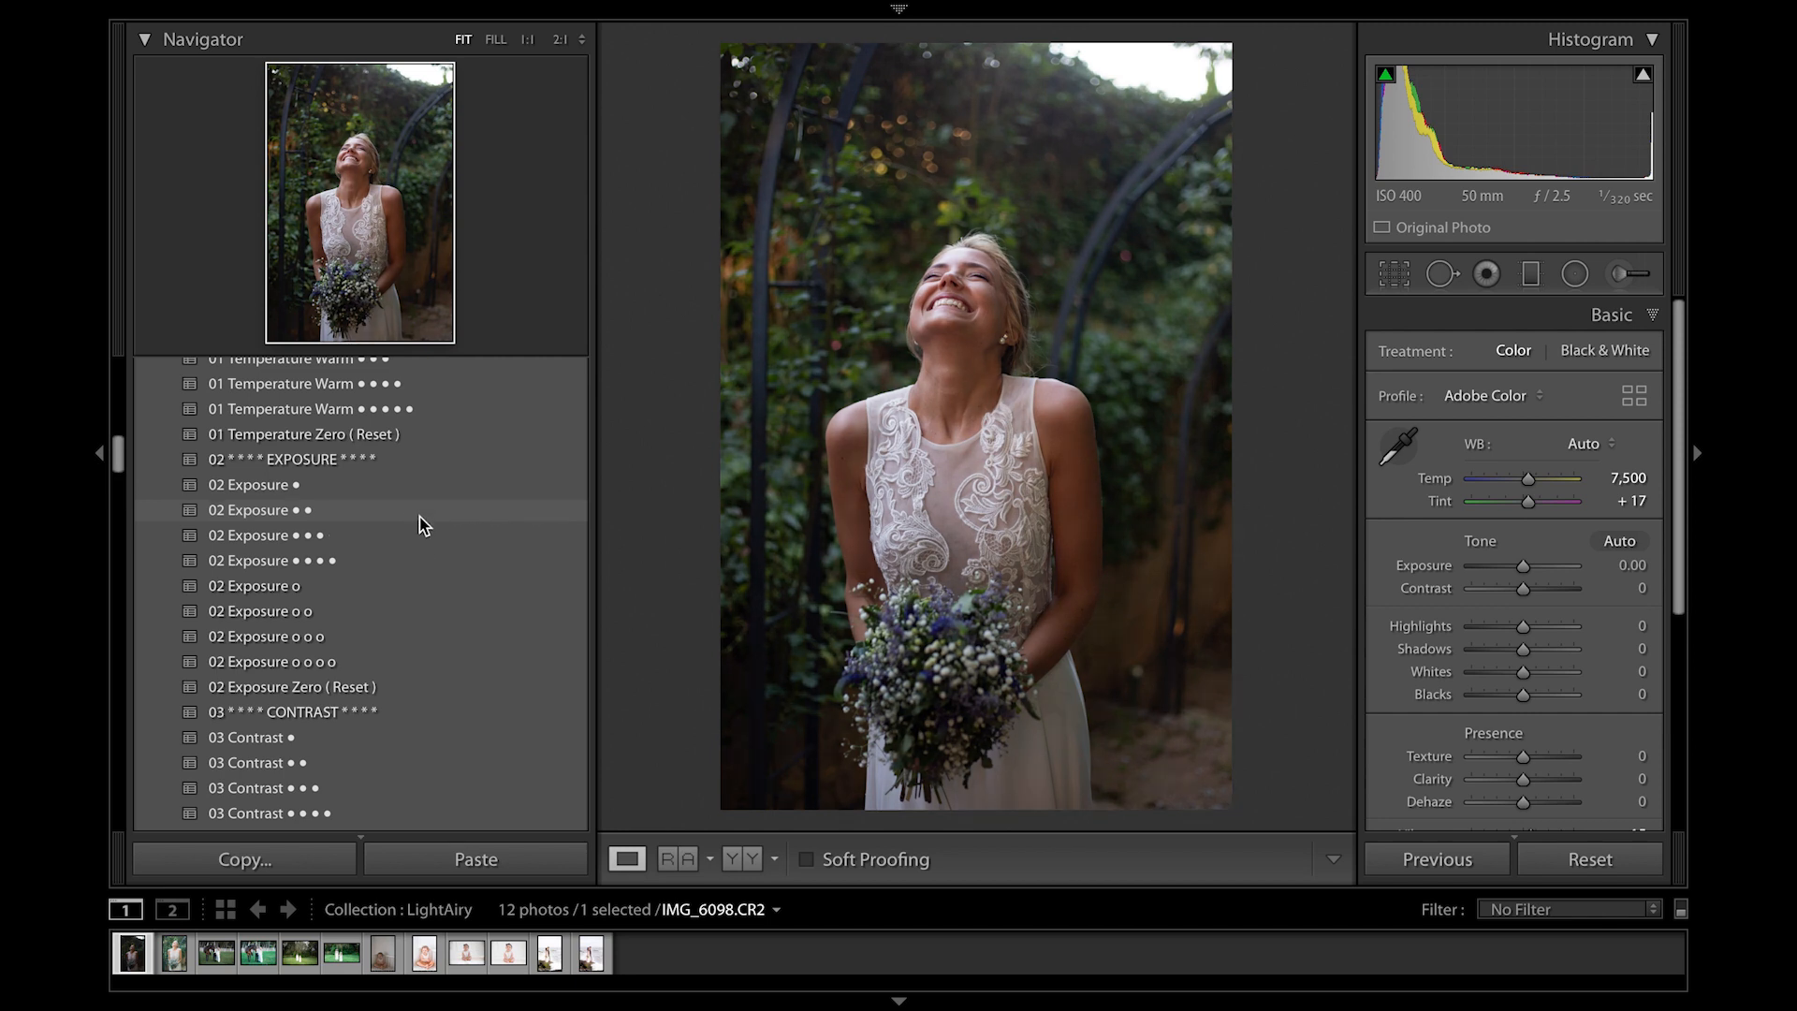
left_click(419, 533)
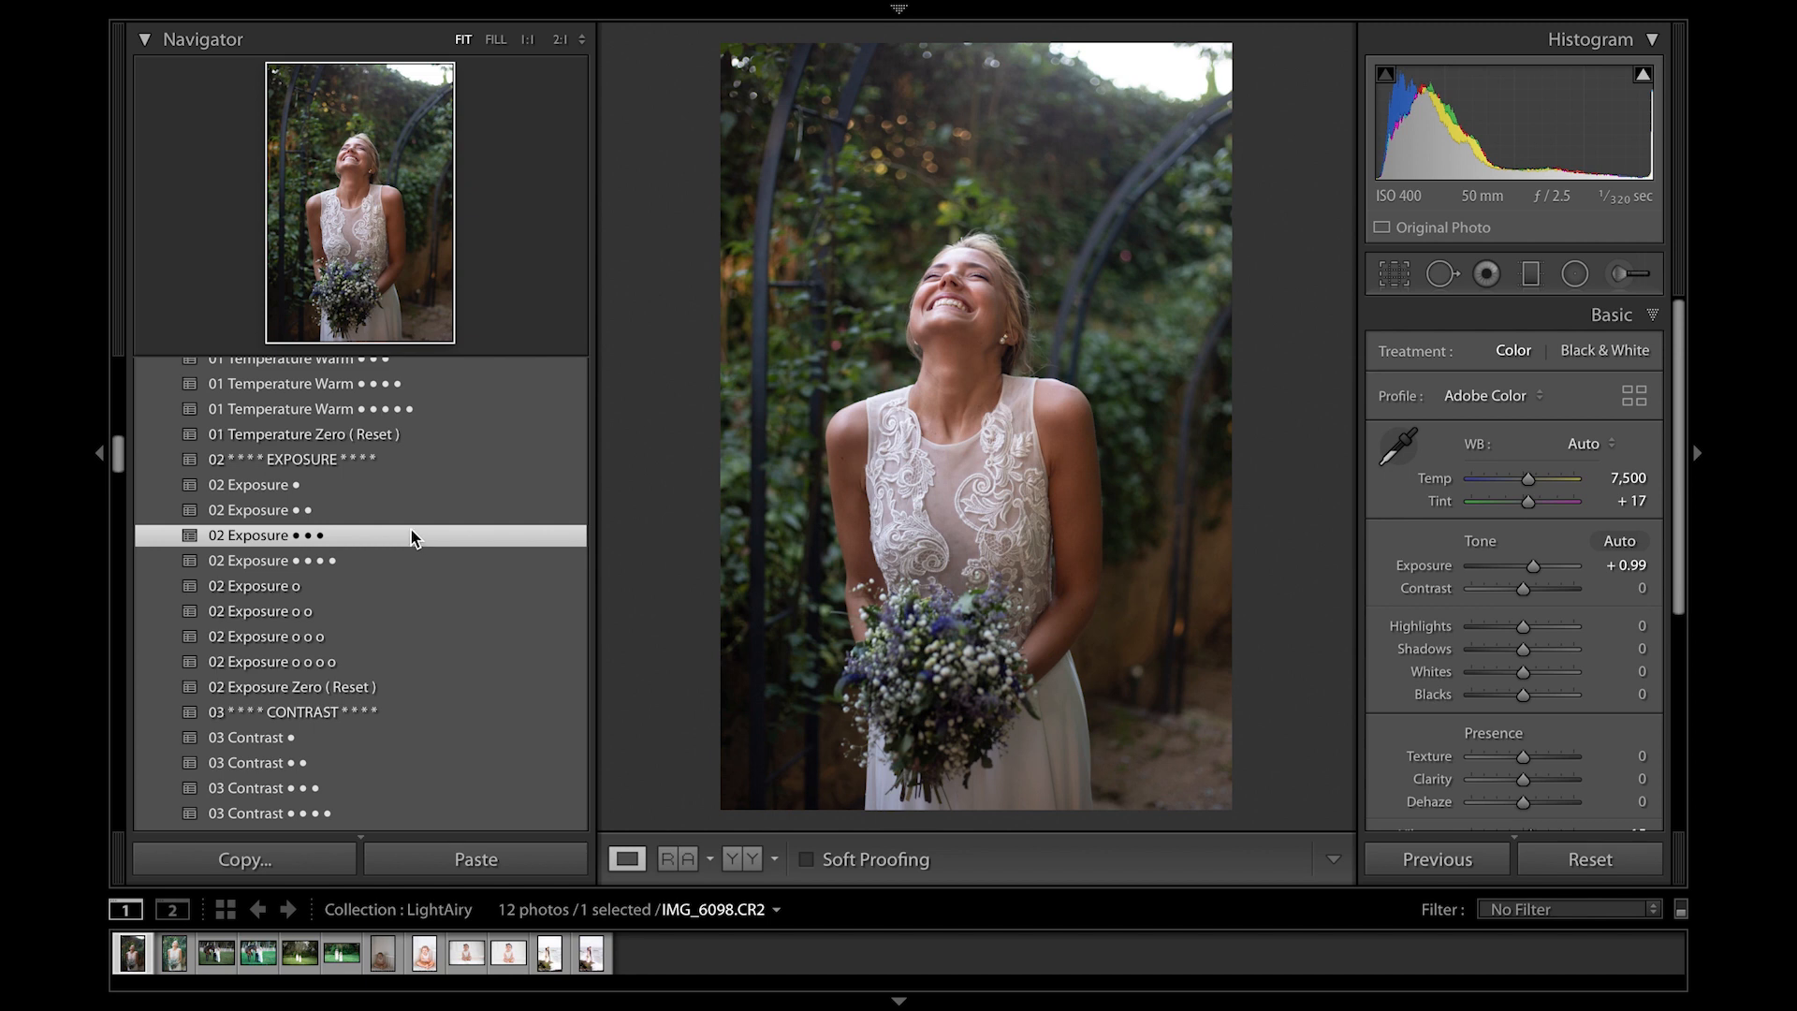
scroll(361, 485, "up", 8)
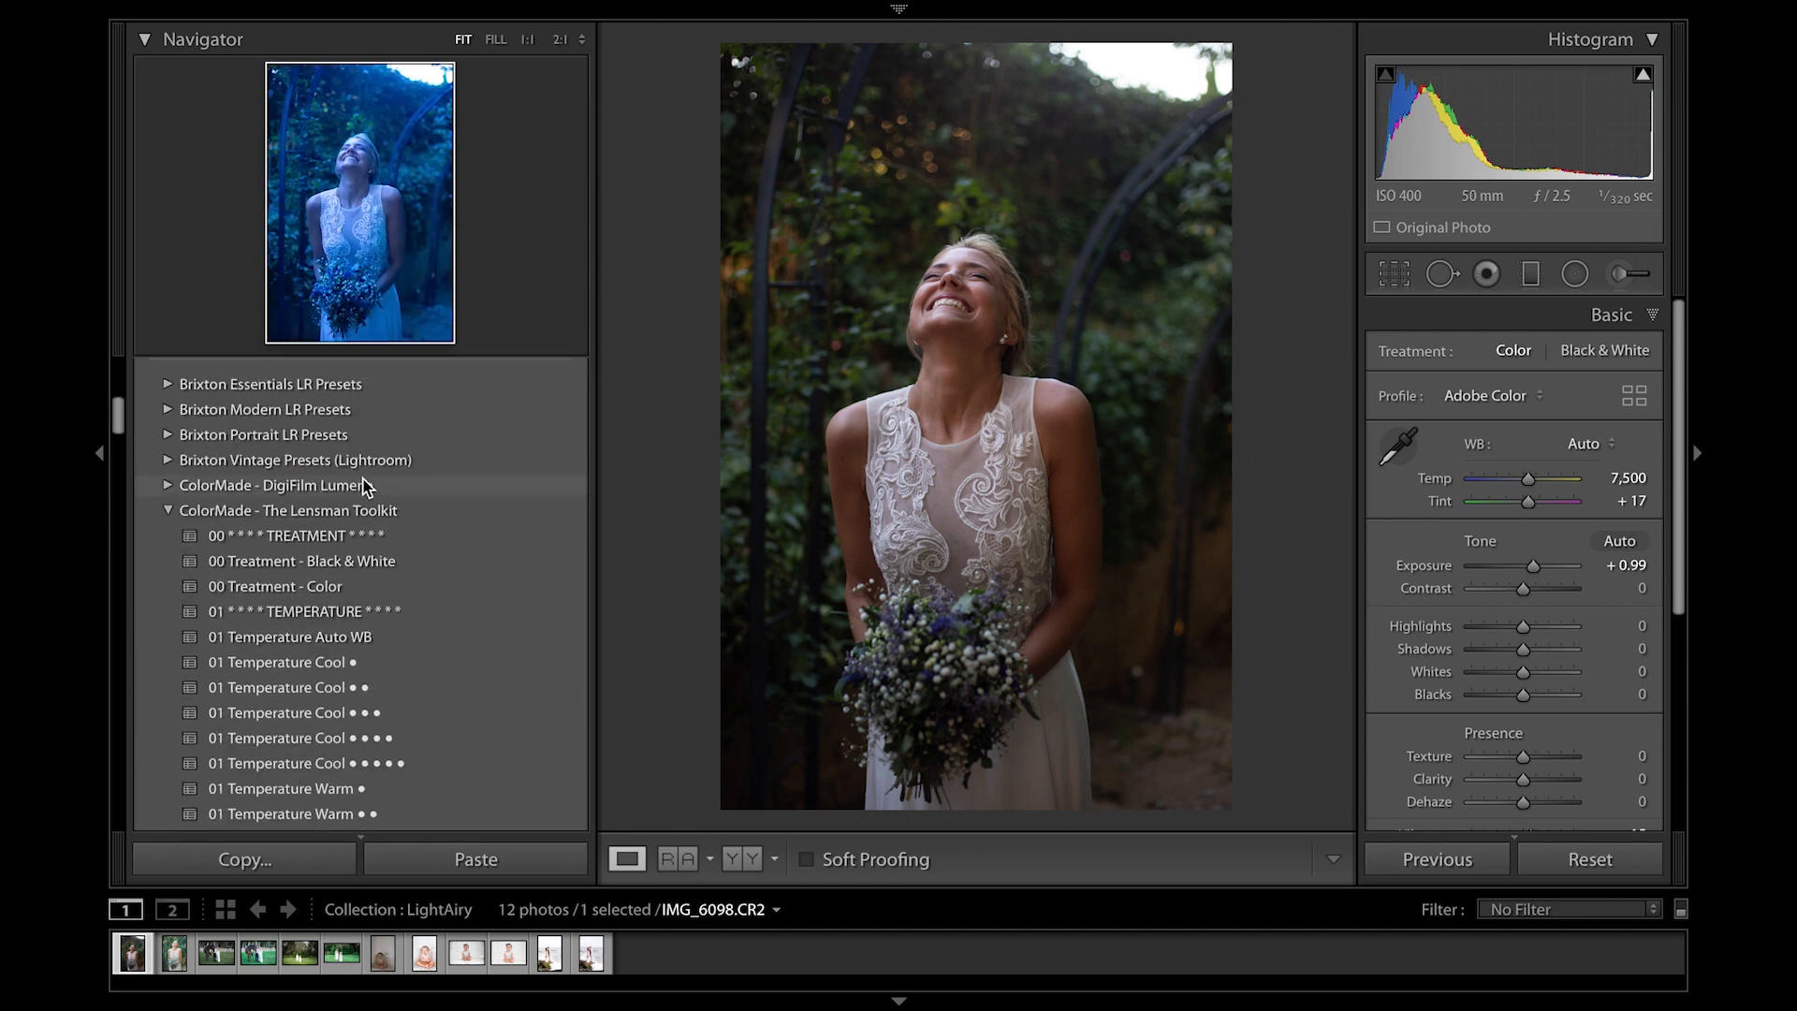
scroll(365, 485, "up", 3)
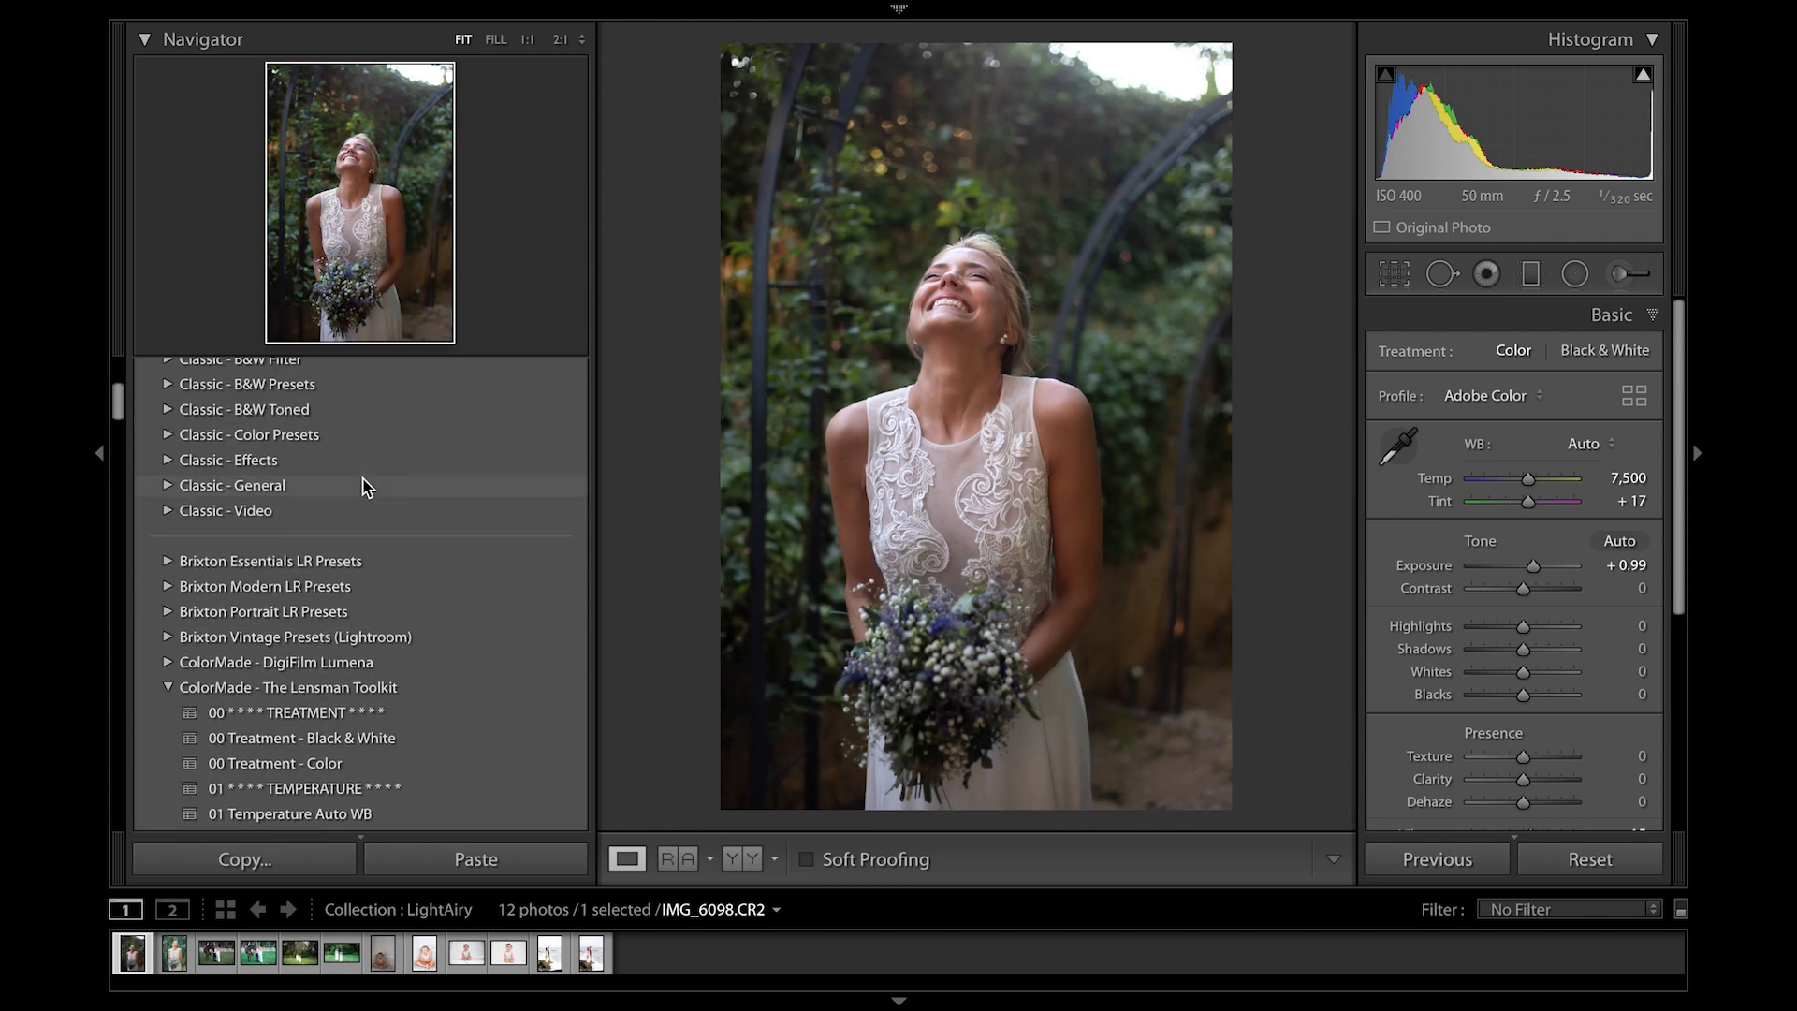
left_click(169, 694)
Step: Apply the Cotton Candy preset from the Light & Airy - Portraits group to the bride photo
scroll(168, 692, "down", 3)
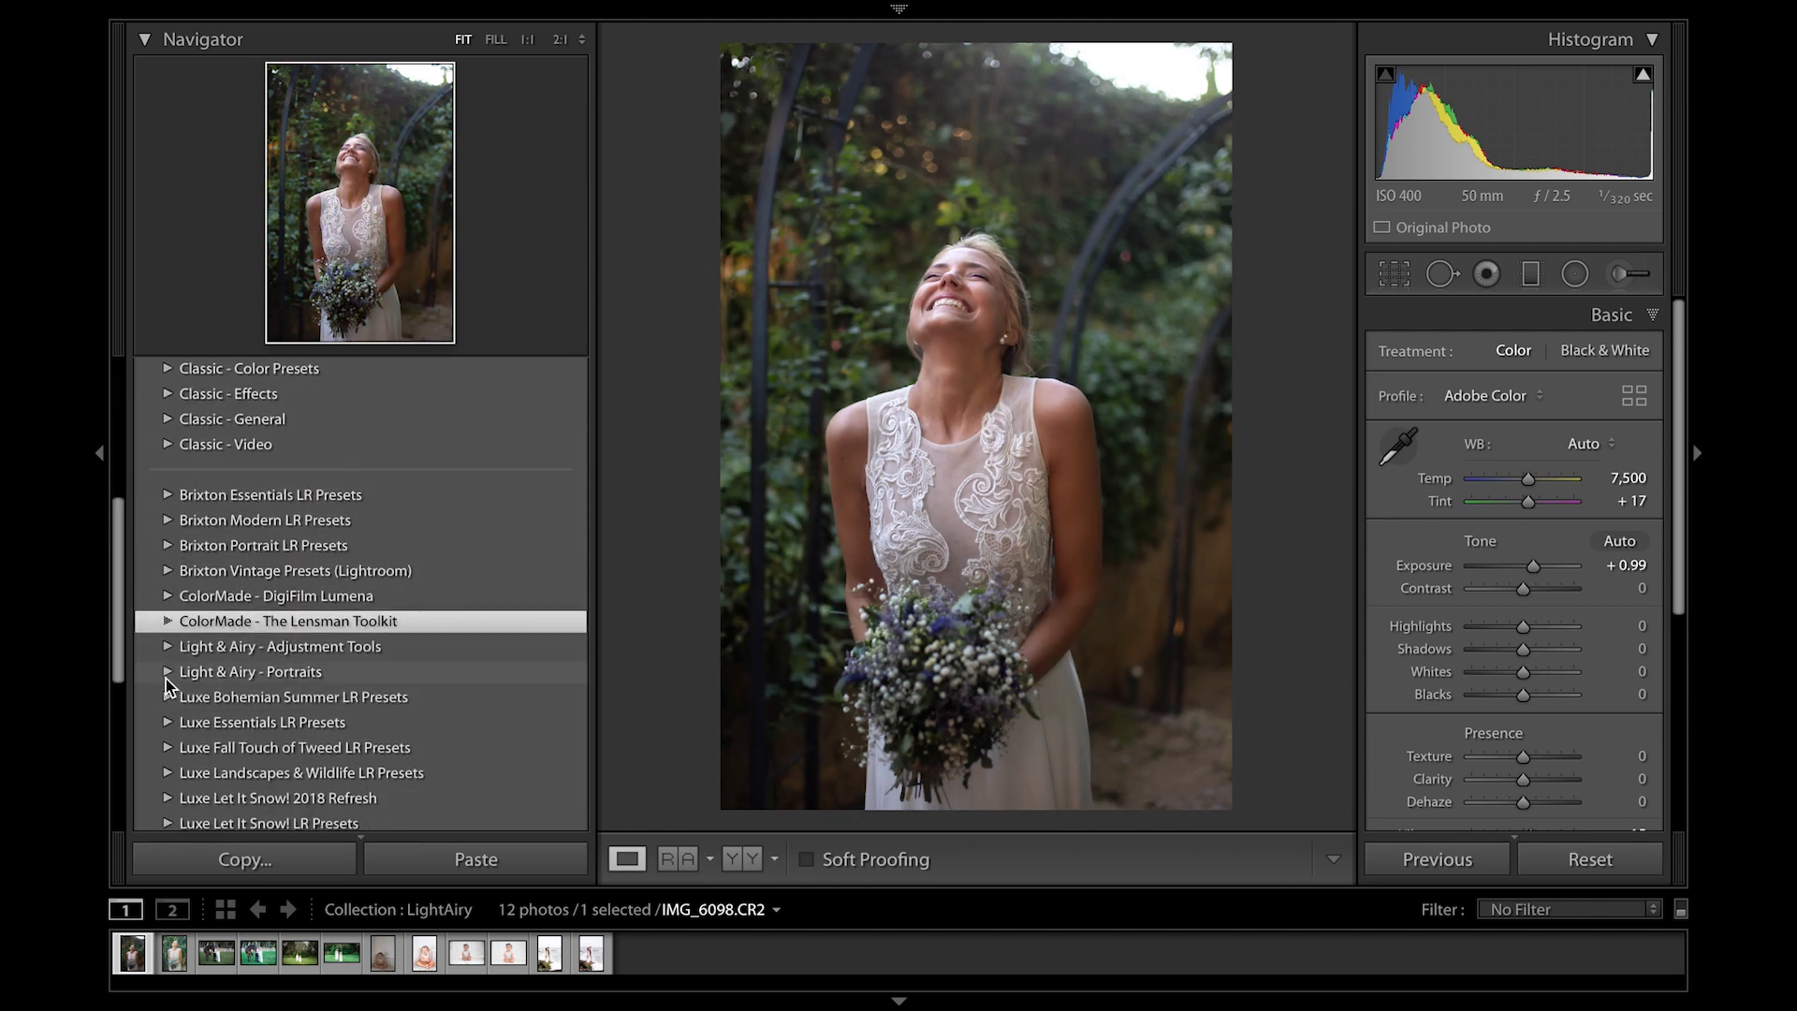
left_click(166, 672)
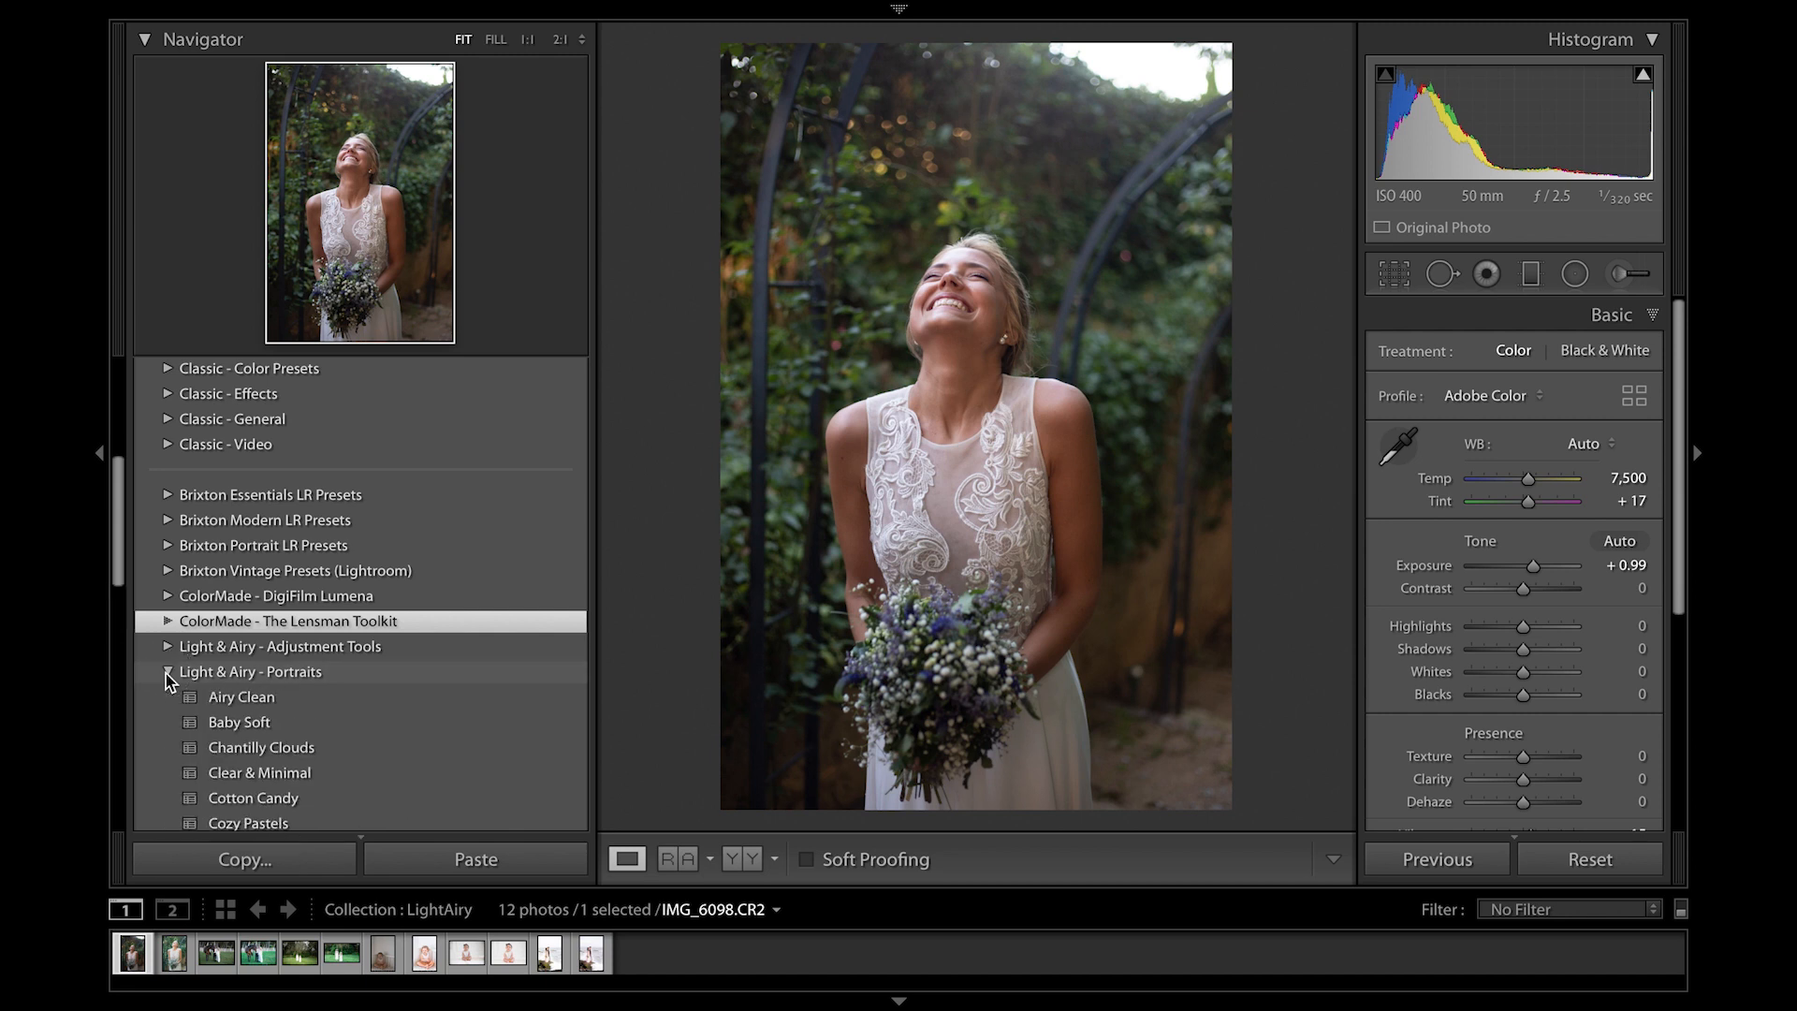
scroll(166, 672, "down", 8)
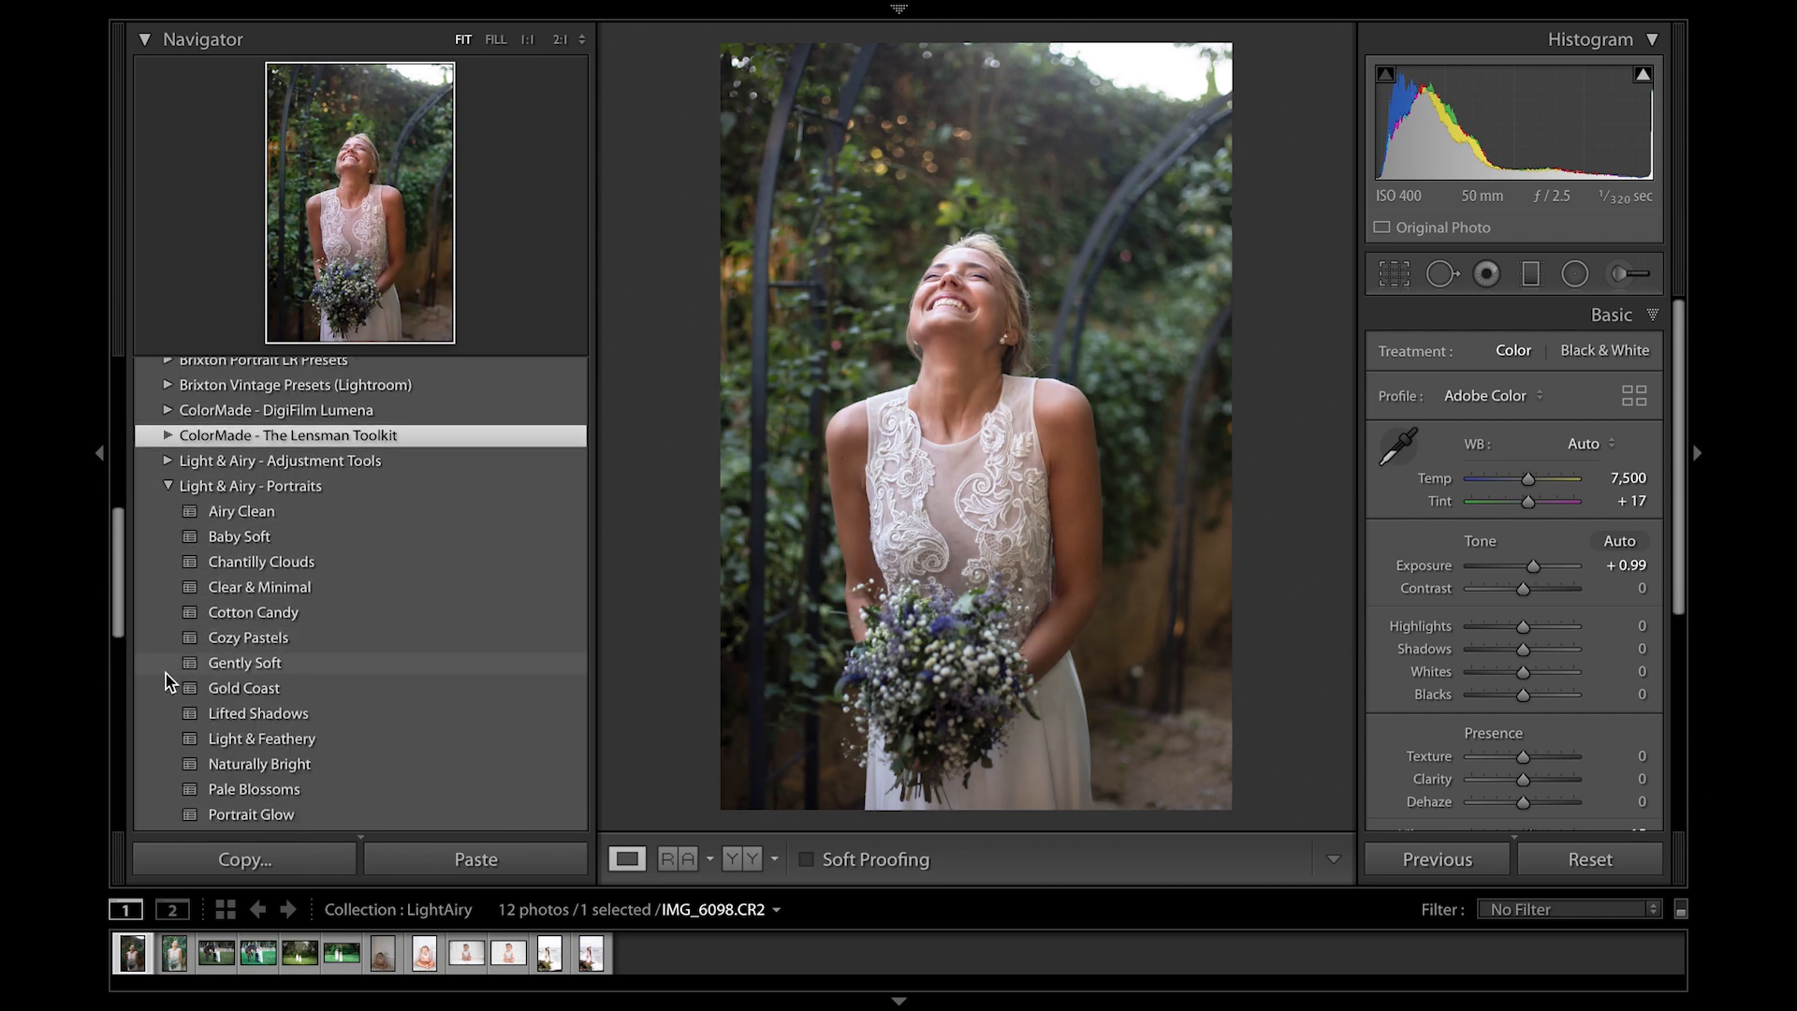
scroll(166, 672, "down", 1)
scroll(166, 671, "down", 2)
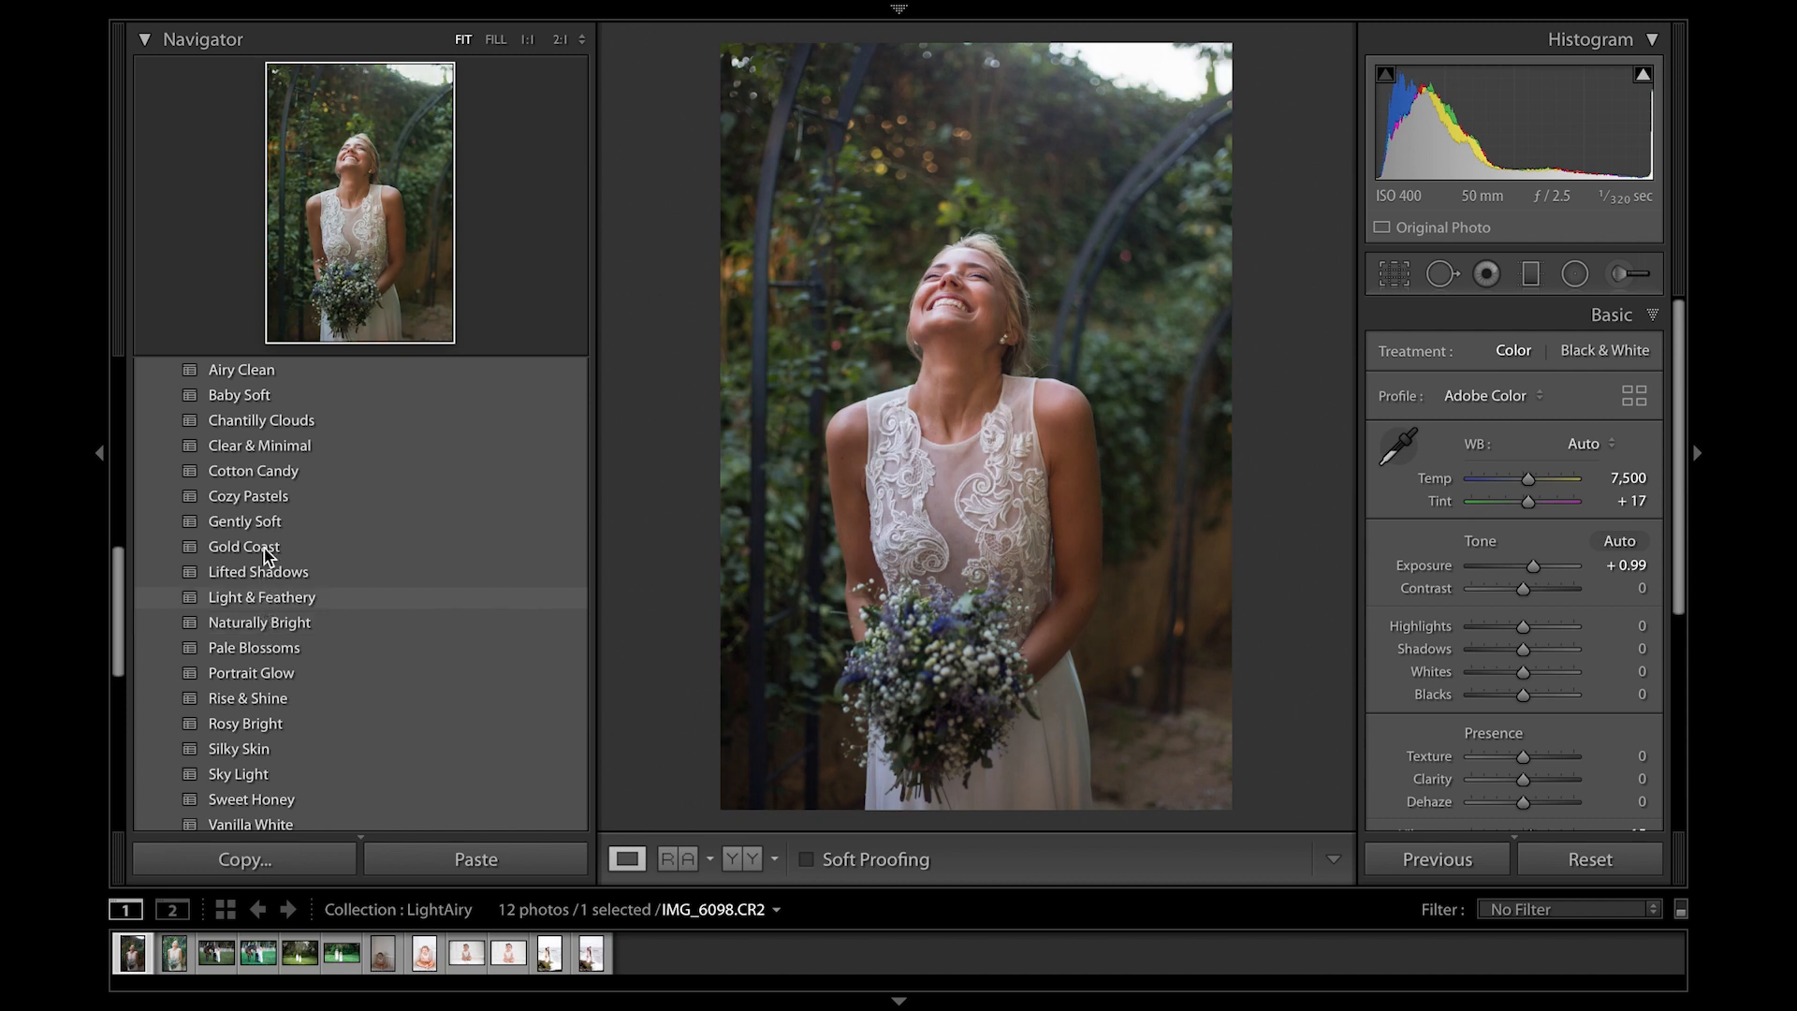
left_click(271, 470)
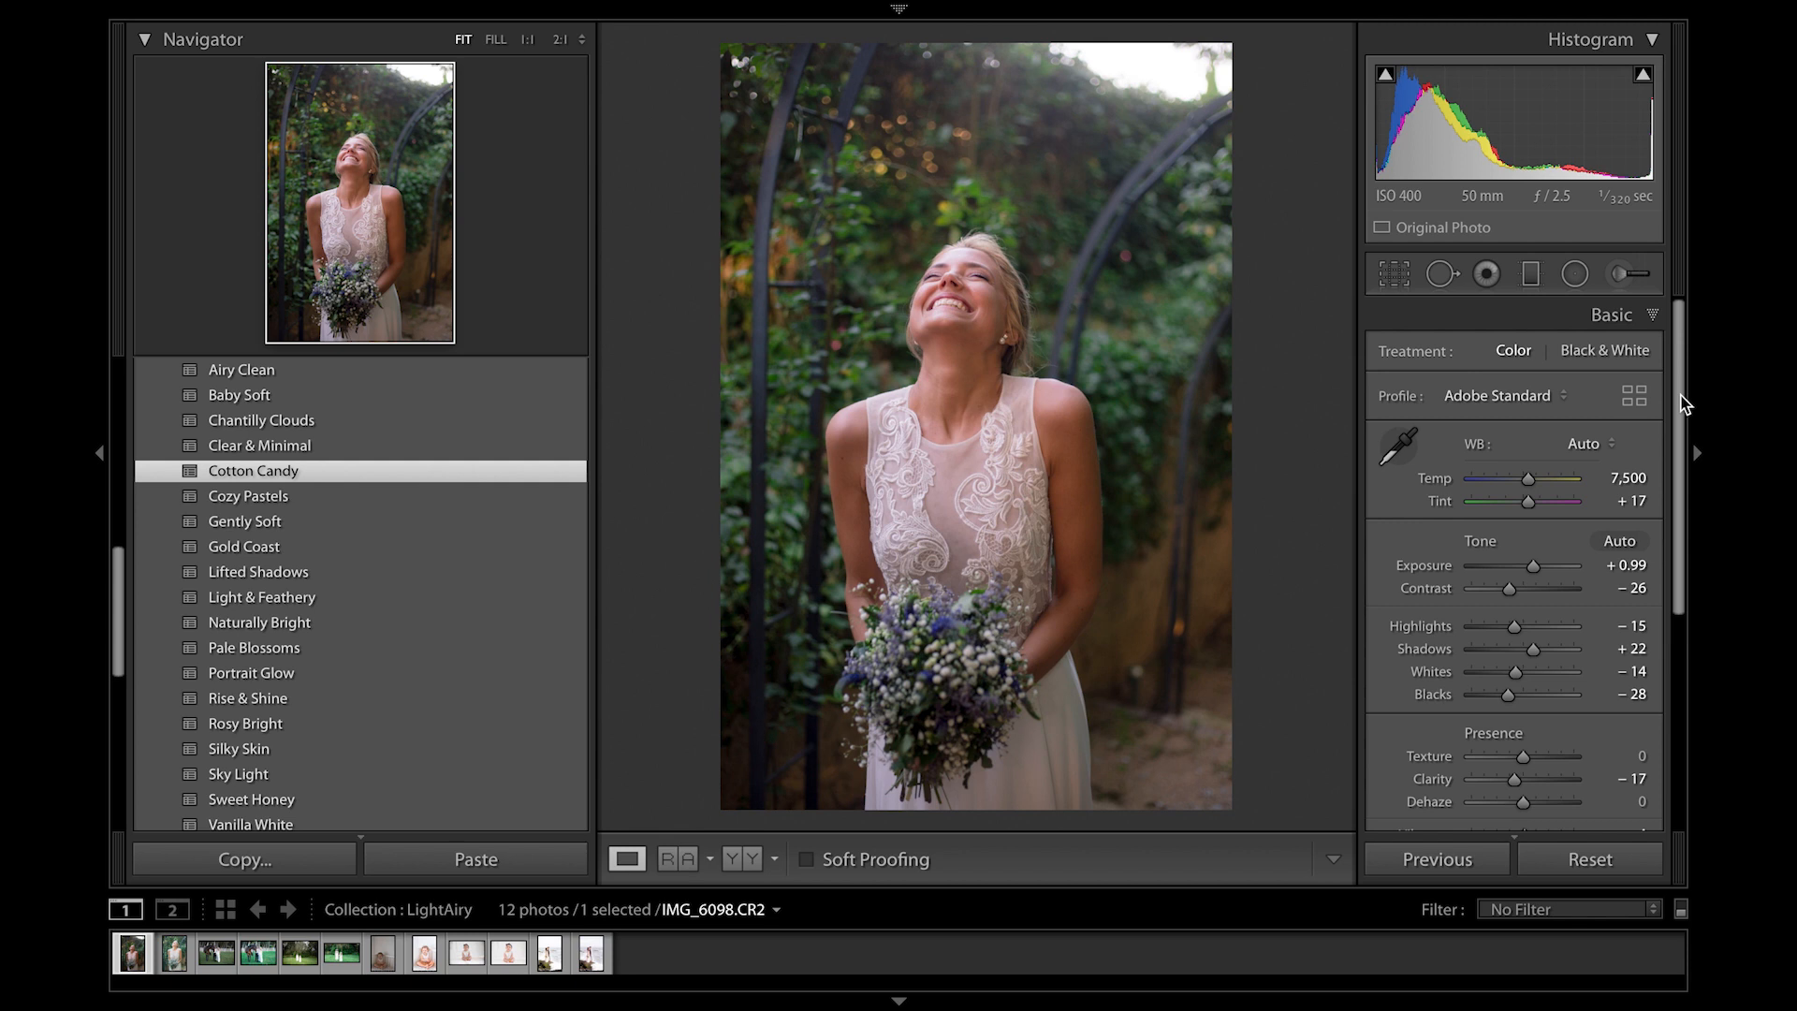
mouse_move(1682, 404)
left_mouse_down()
mouse_move(1677, 473)
mouse_move(1677, 388)
left_mouse_up()
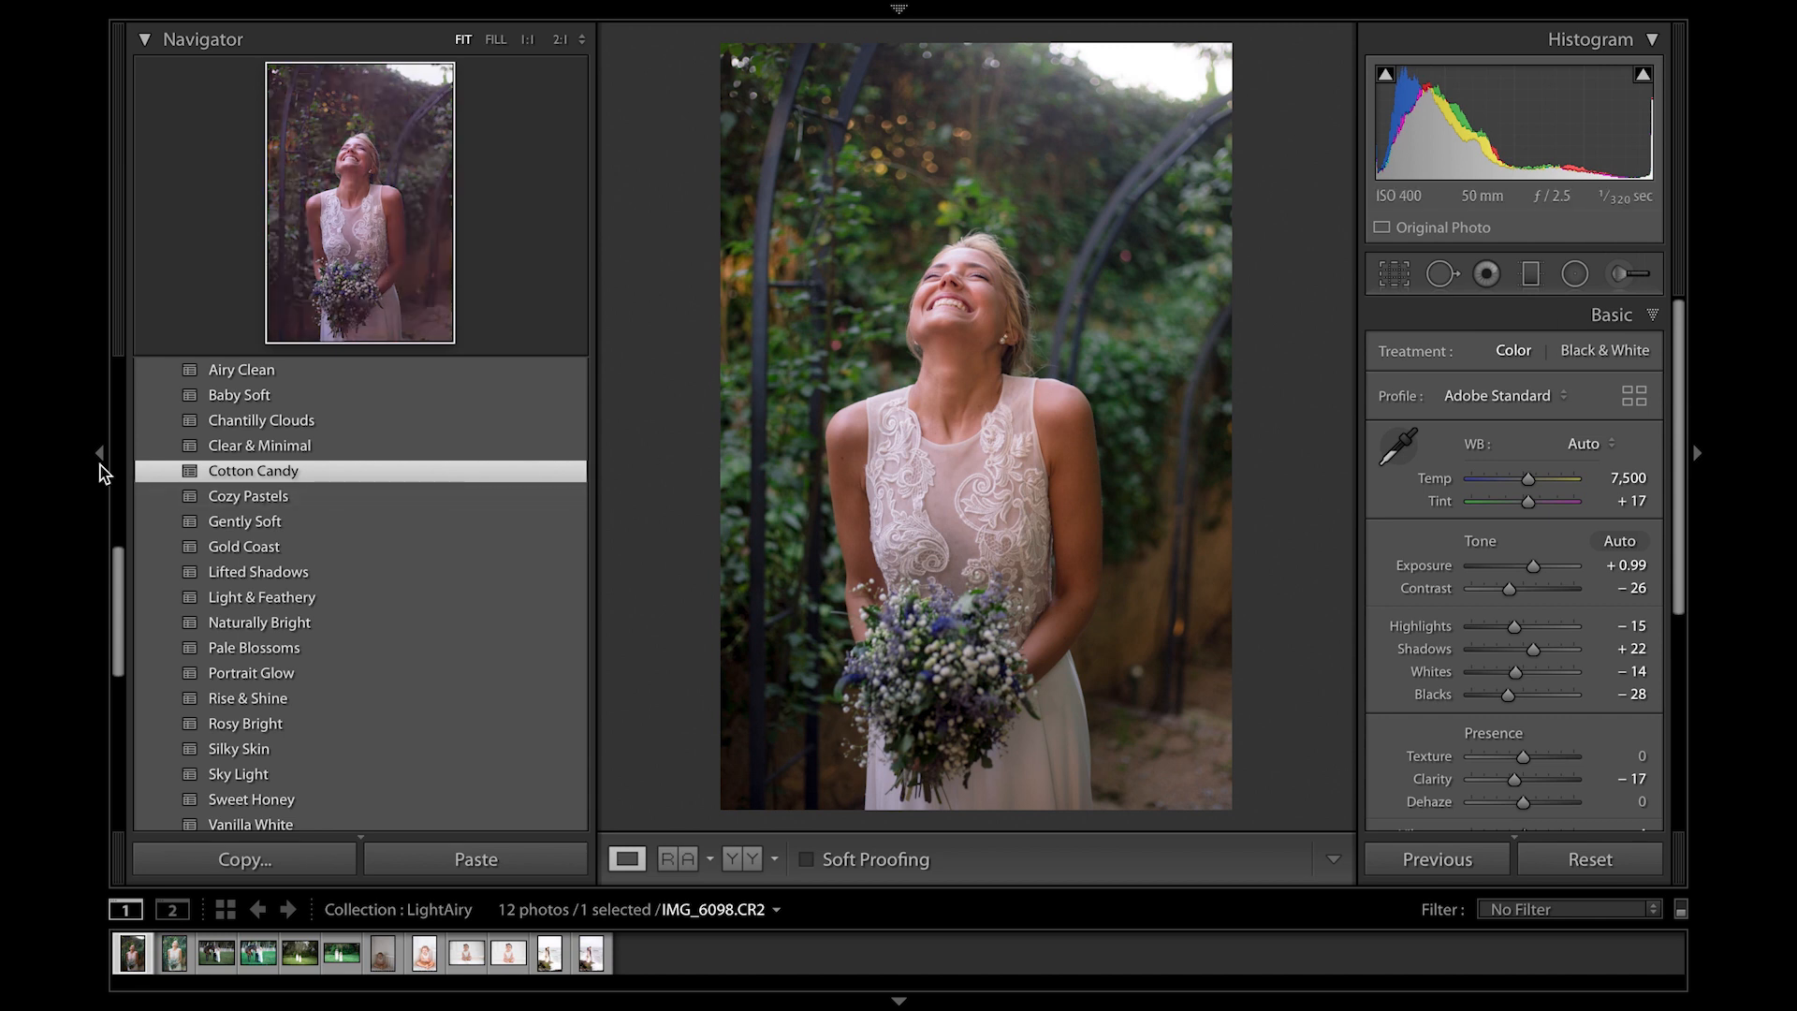
scroll(115, 473, "up", 3)
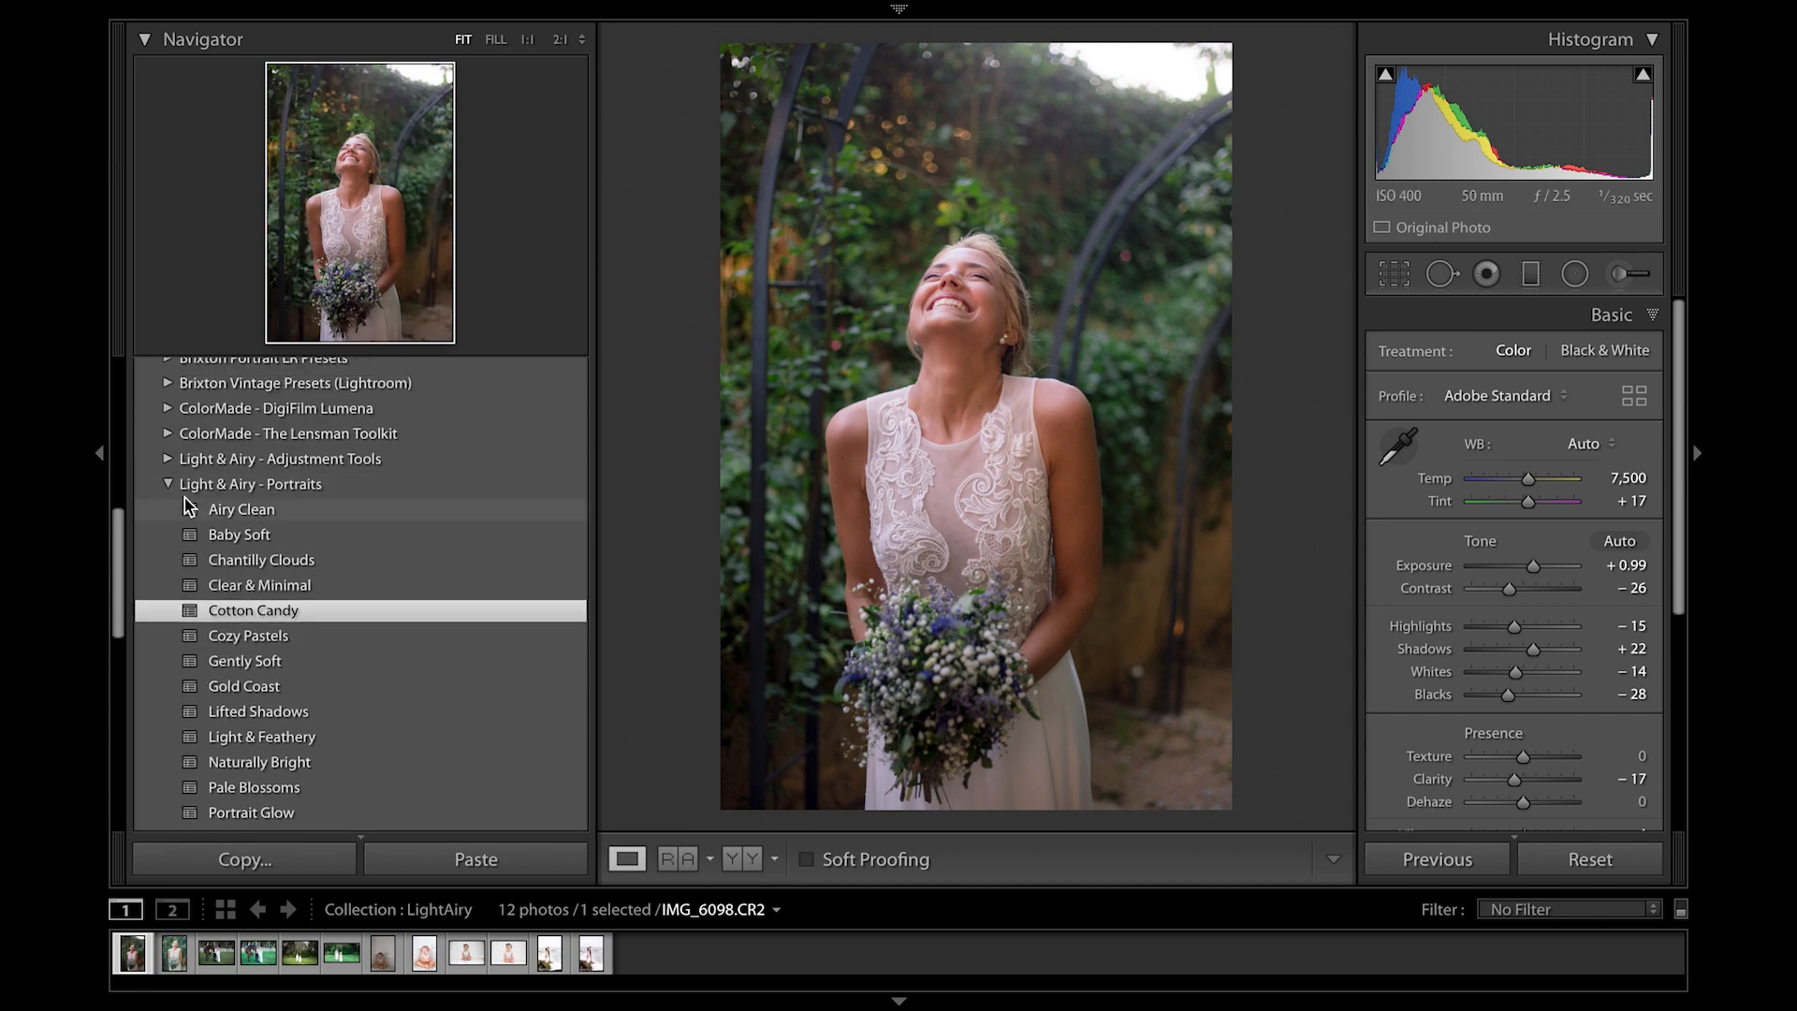
Step: Collapse the Light & Airy - Portraits group and apply the Color Booster ++ preset from Light & Airy - Adjustment Tools
left_click(169, 485)
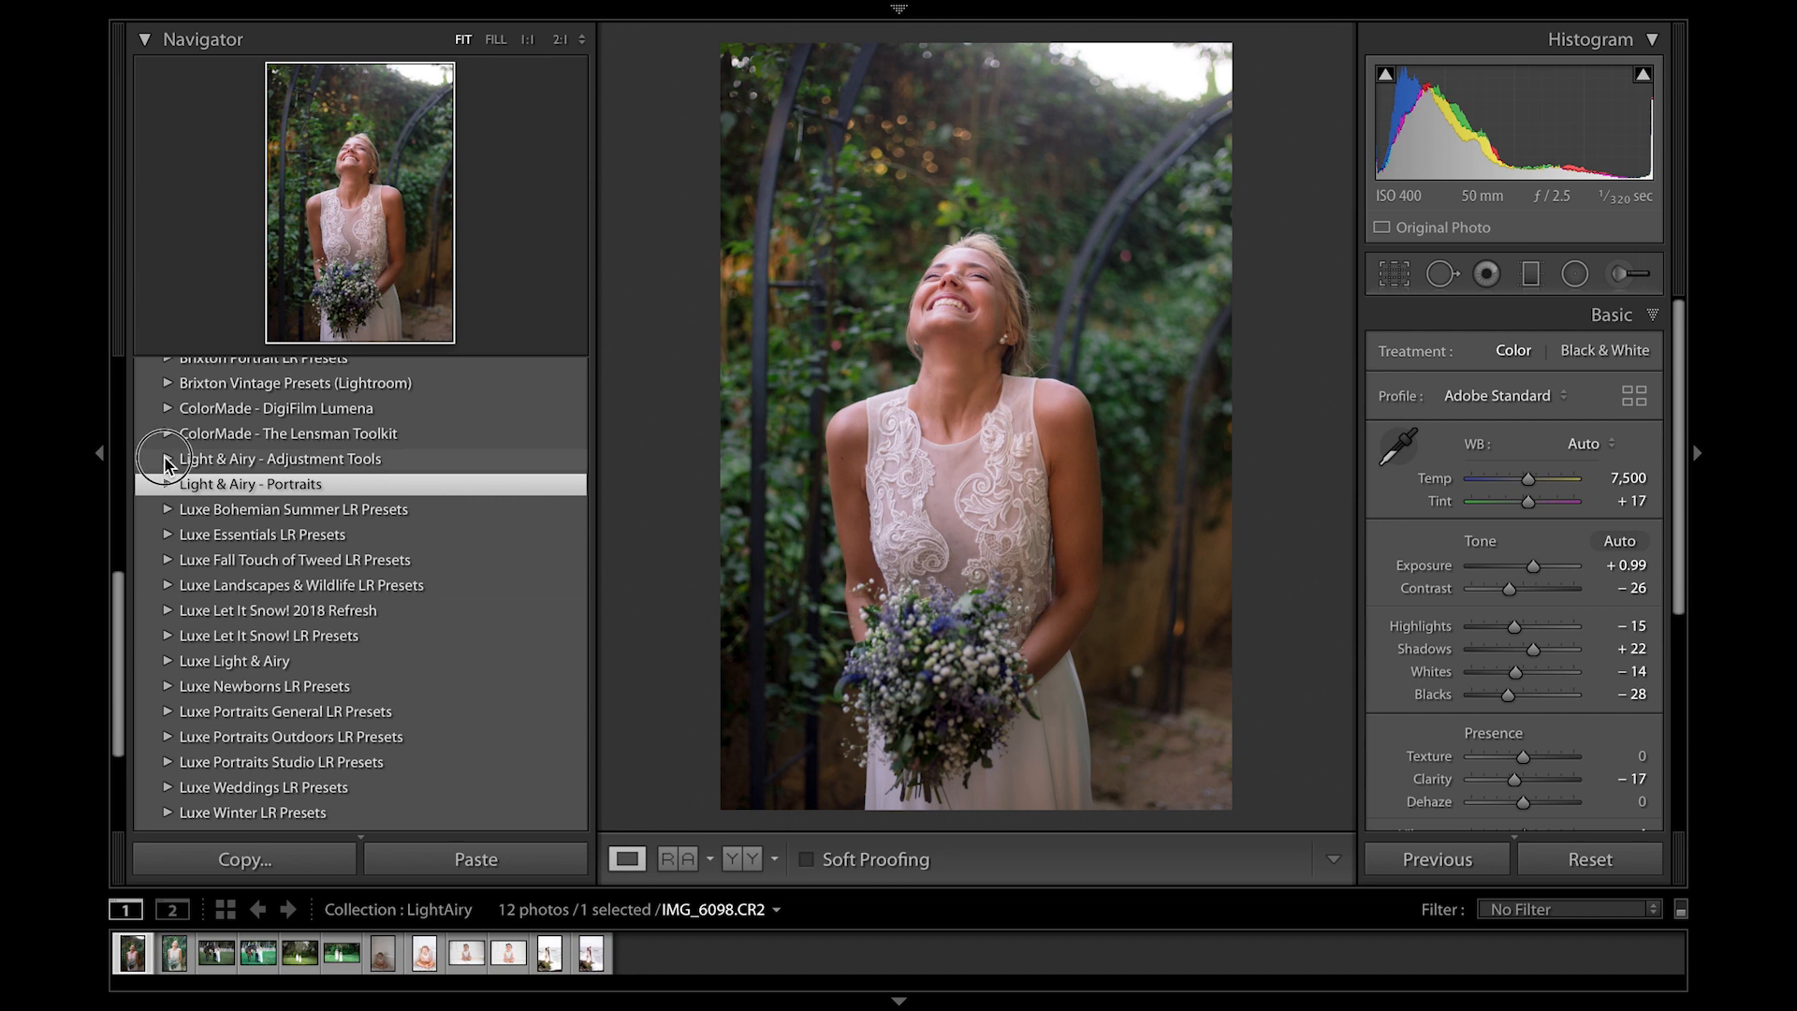
left_click(167, 459)
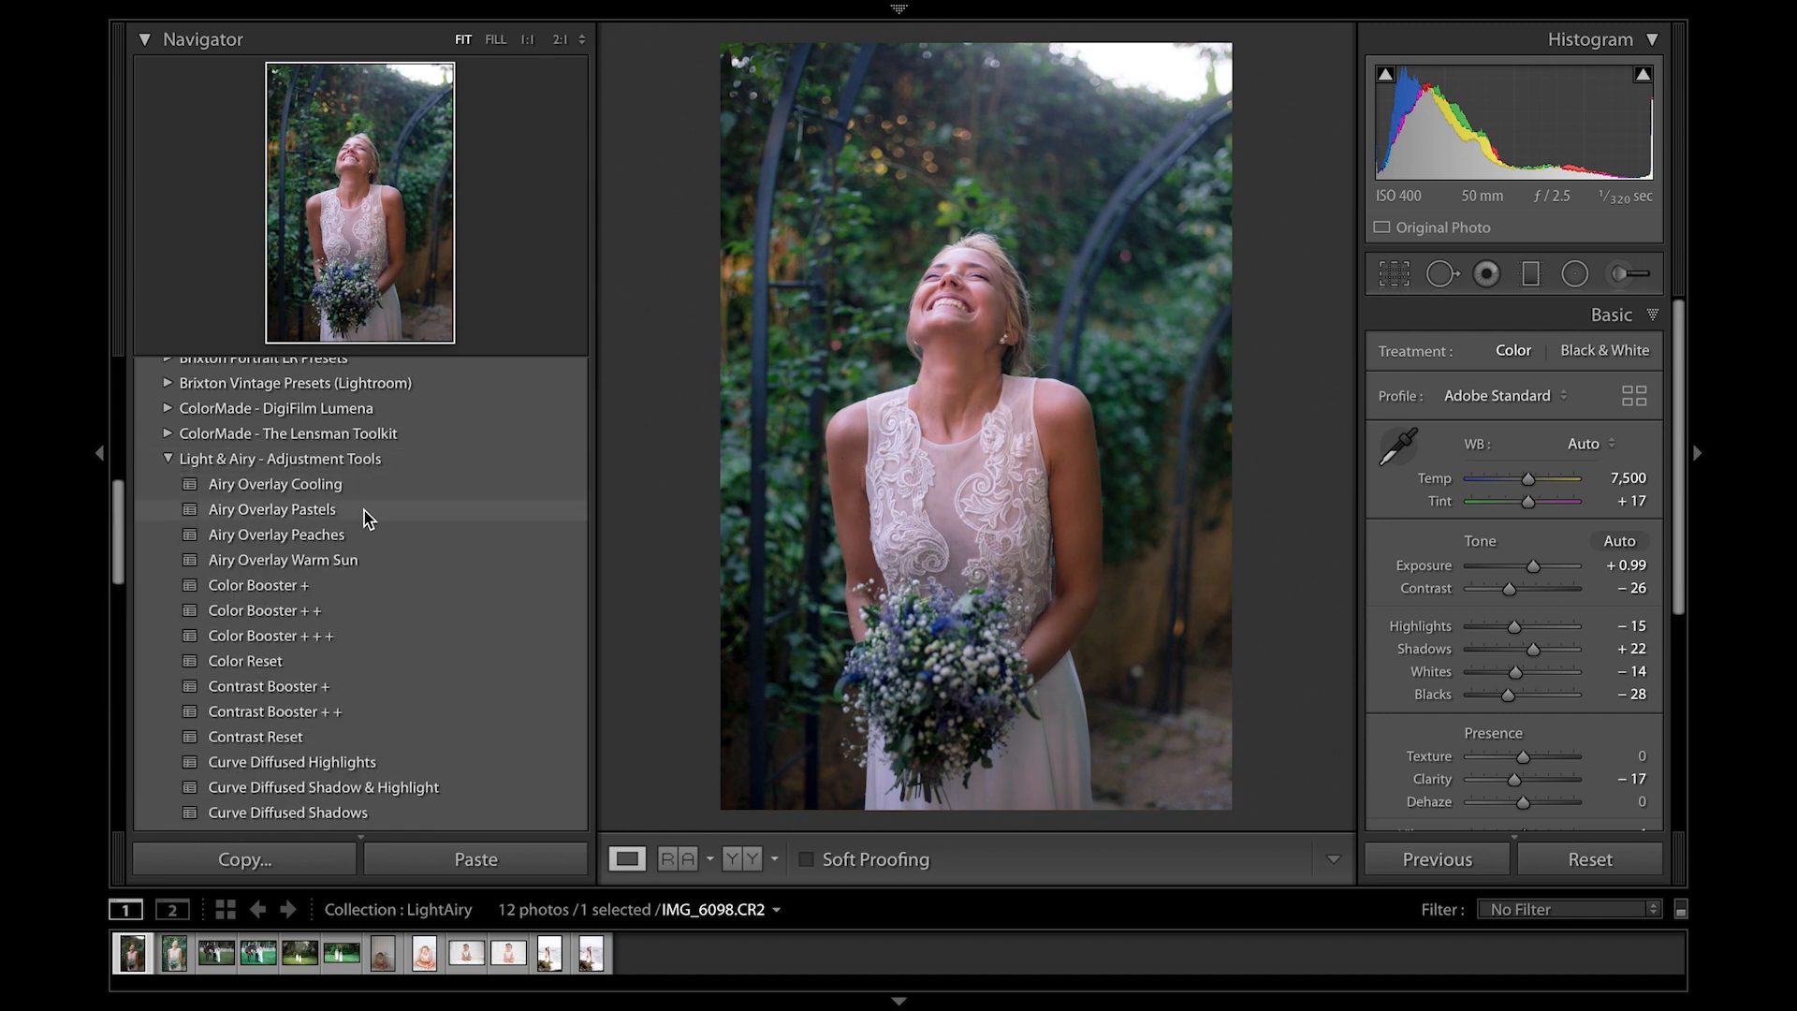
left_click(350, 615)
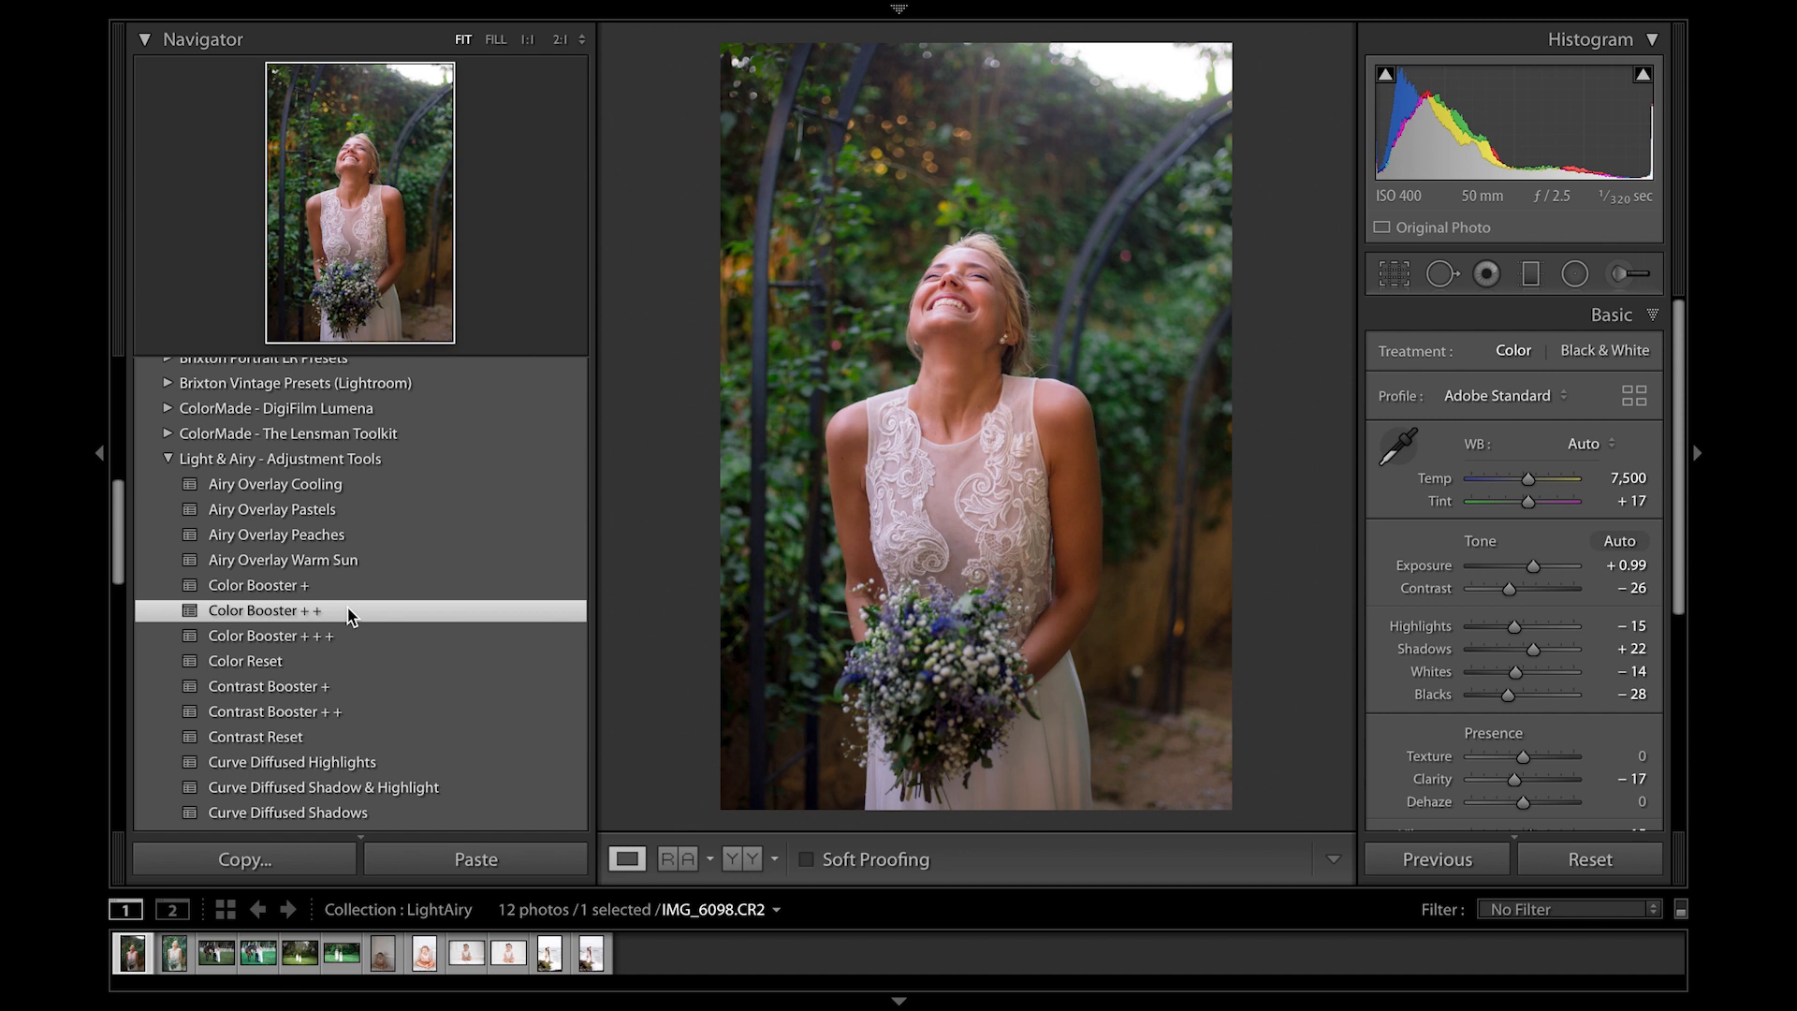
Step: Apply the Curve Soft & Faded and Details Highlights Increased adjustment presets to the bride photo
scroll(351, 614, "down", 2)
scroll(351, 615, "down", 1)
scroll(351, 615, "down", 1)
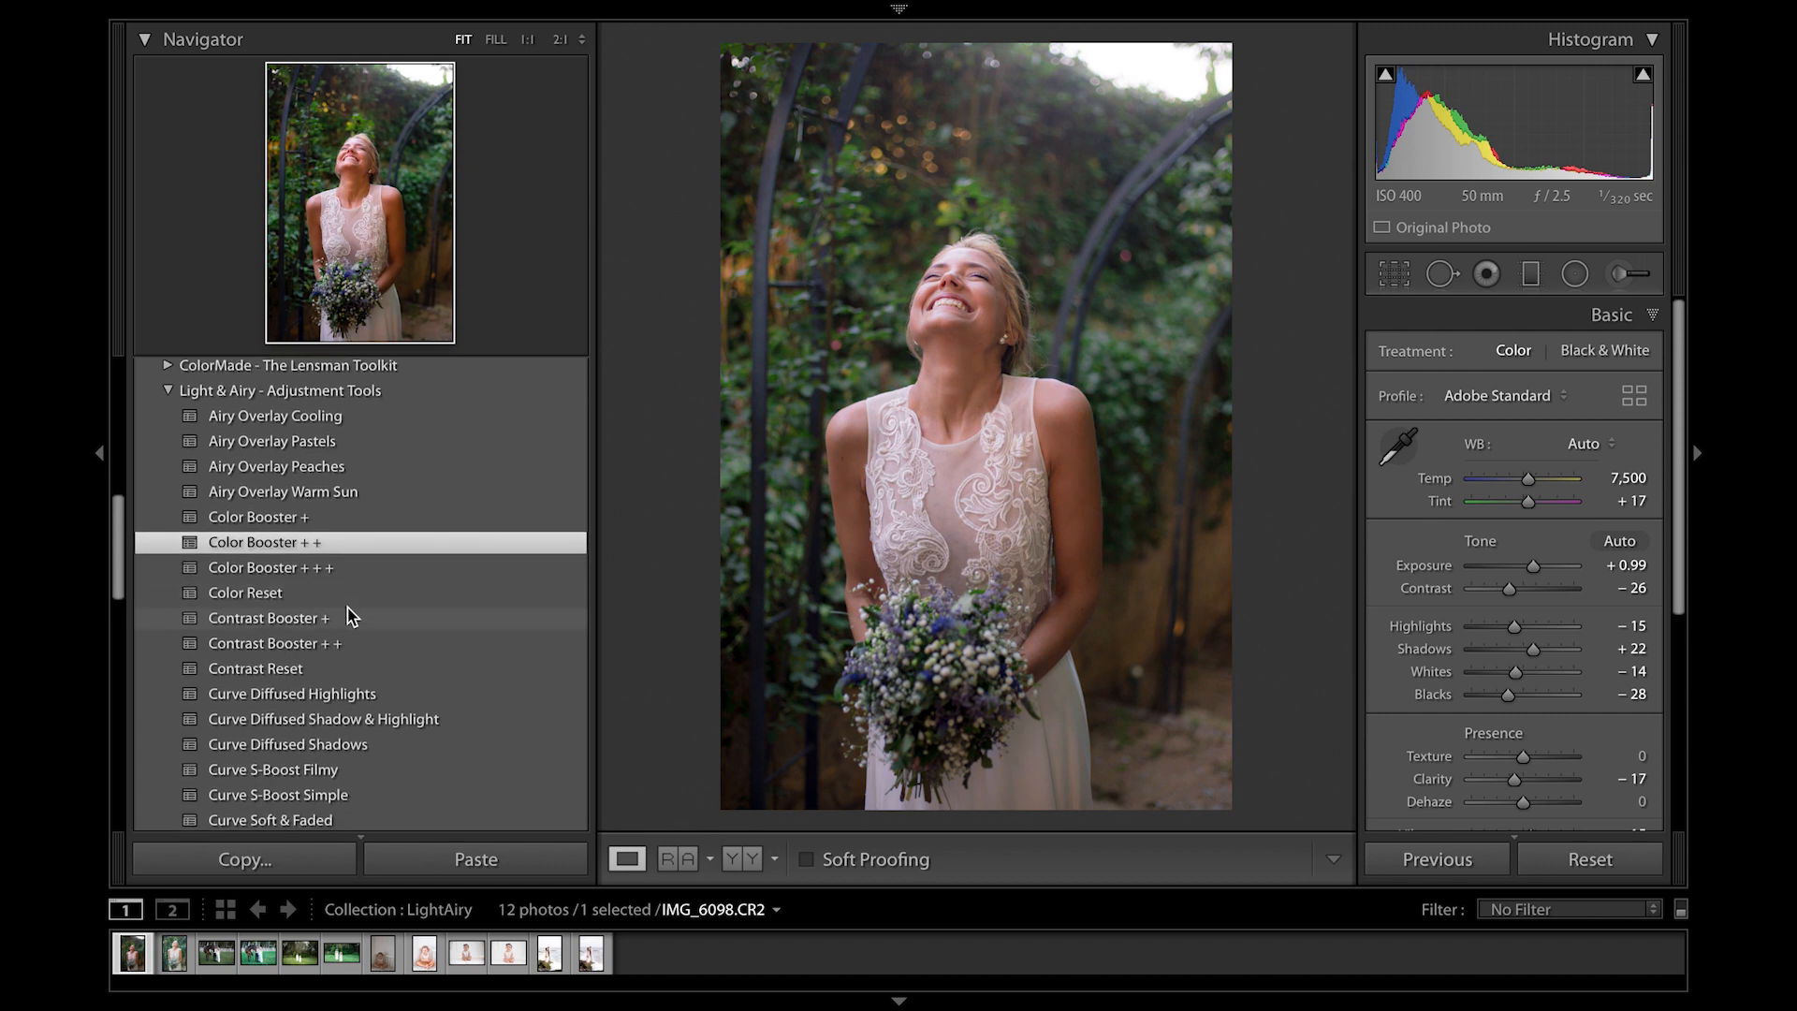
scroll(351, 614, "down", 3)
scroll(351, 615, "down", 5)
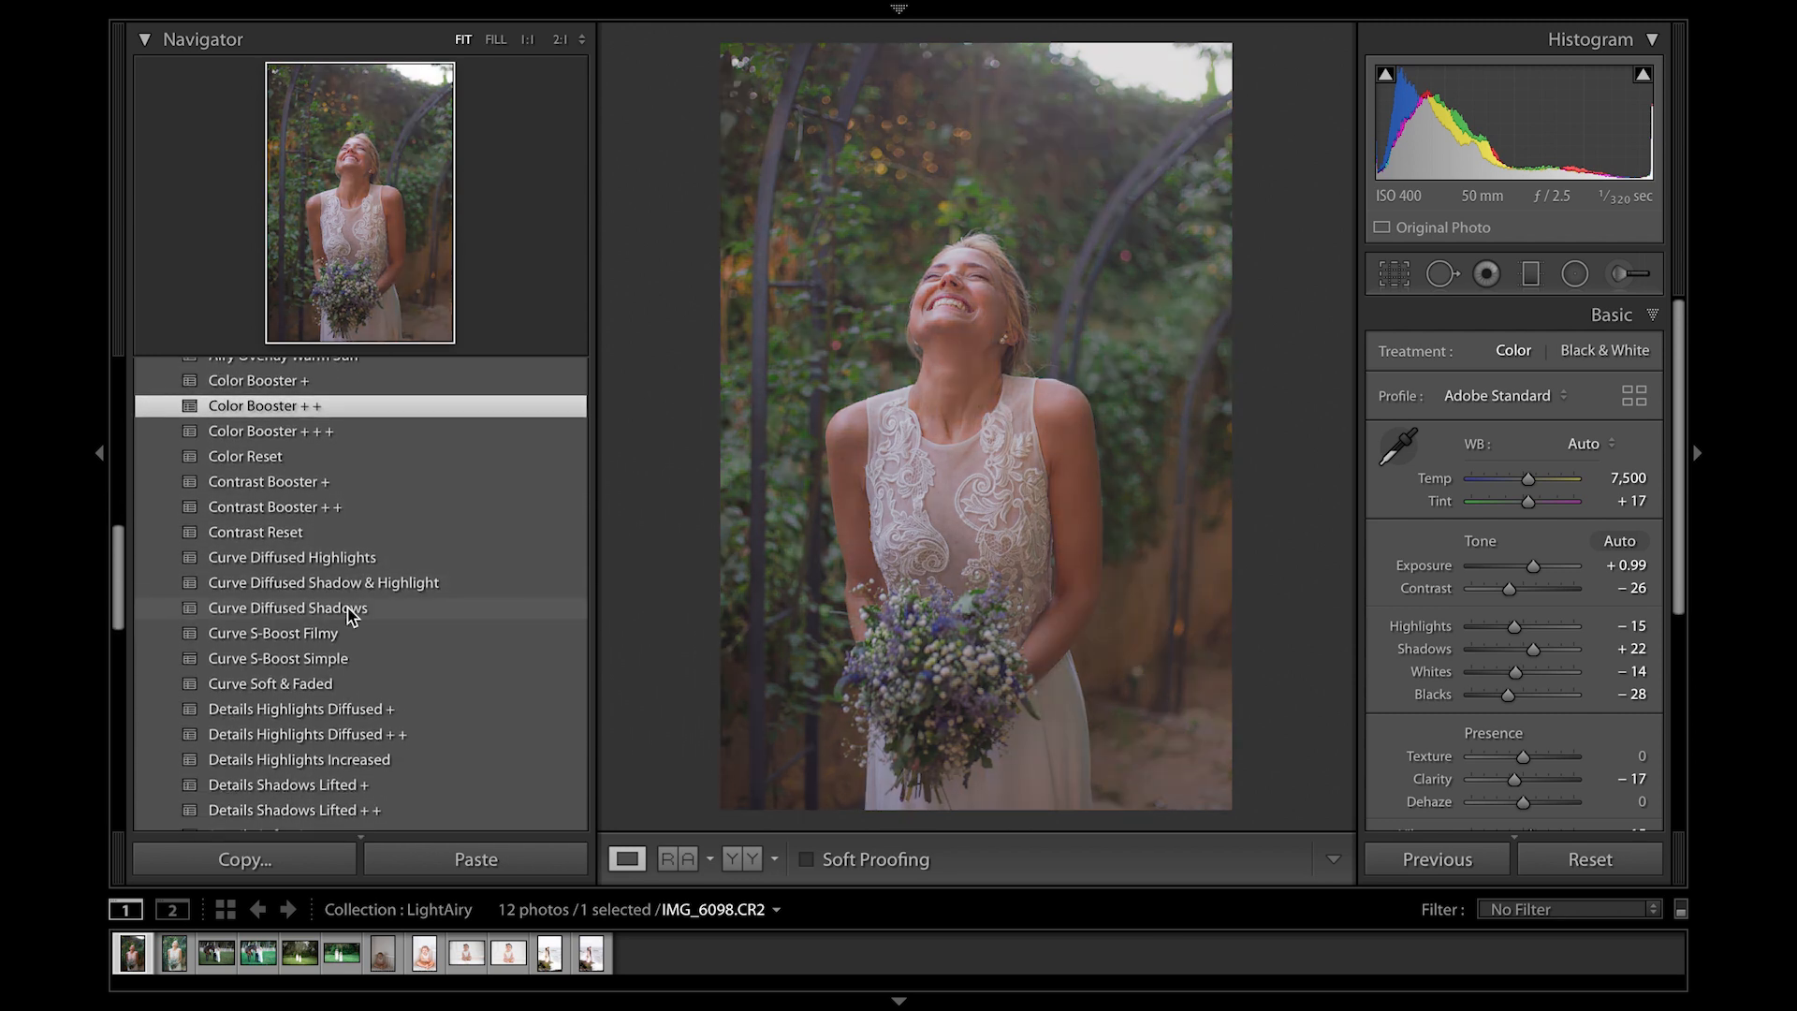
scroll(351, 615, "down", 1)
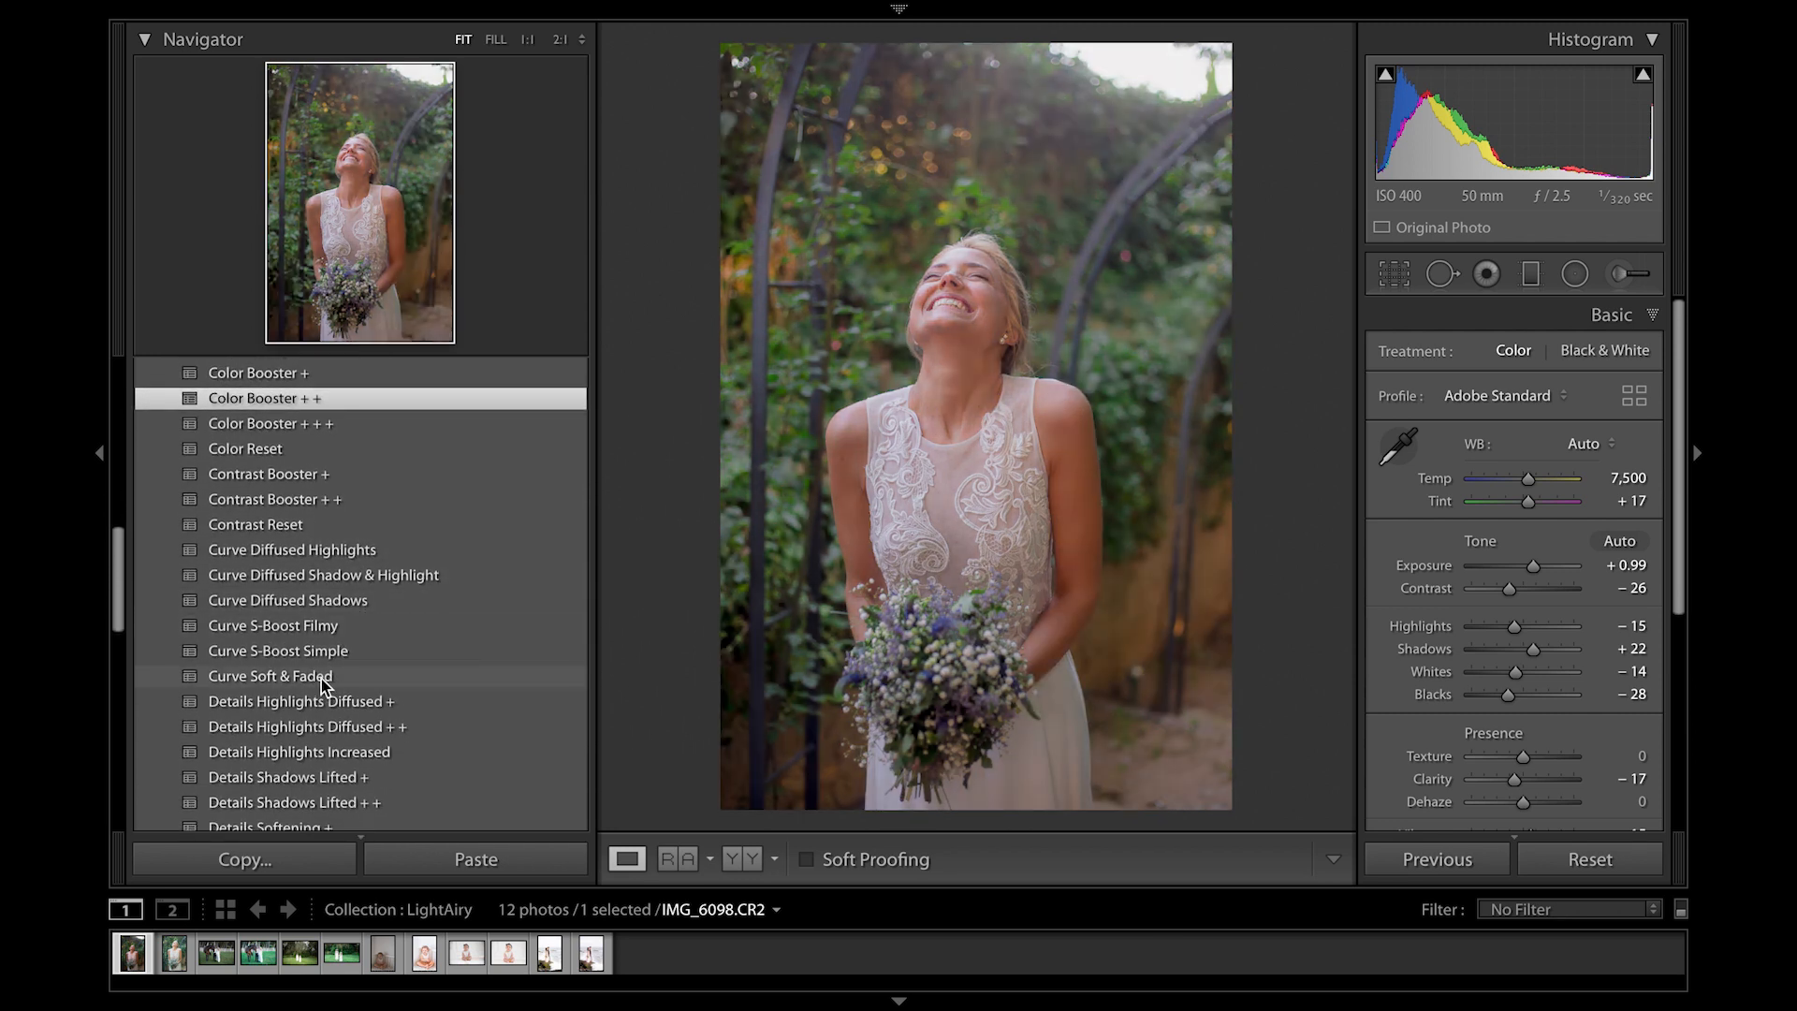
left_click(322, 677)
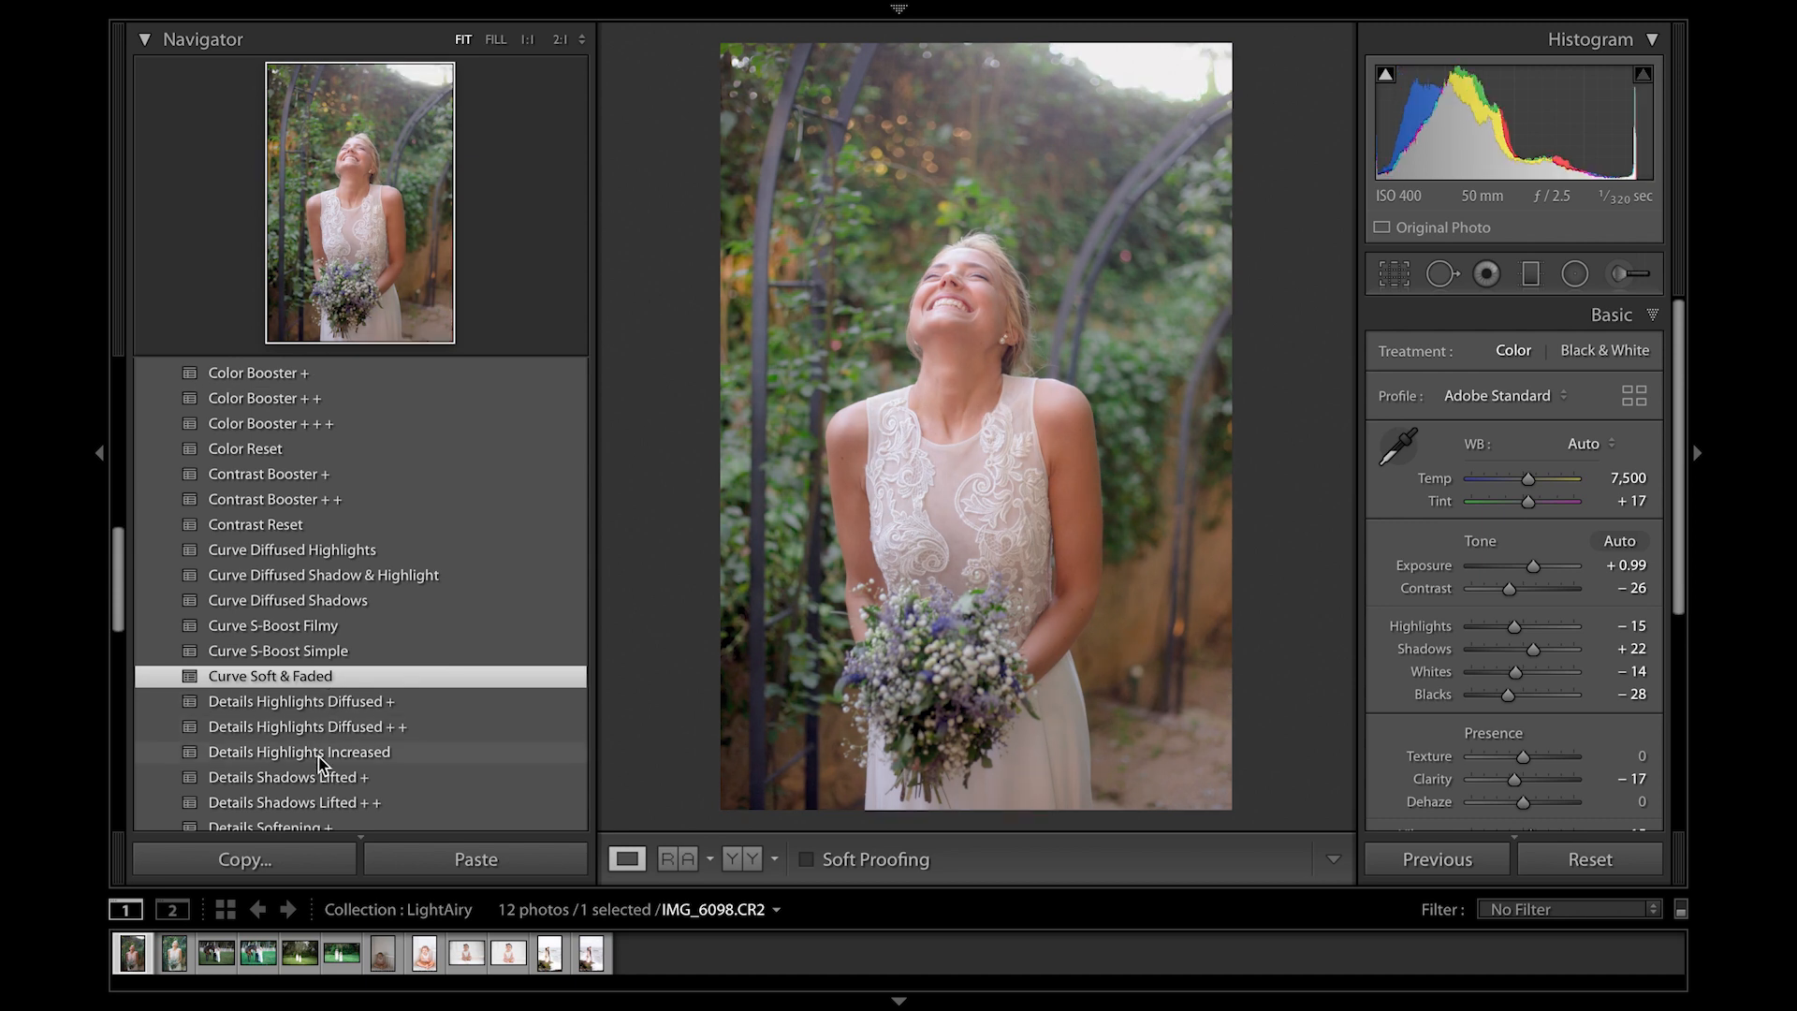
left_click(319, 758)
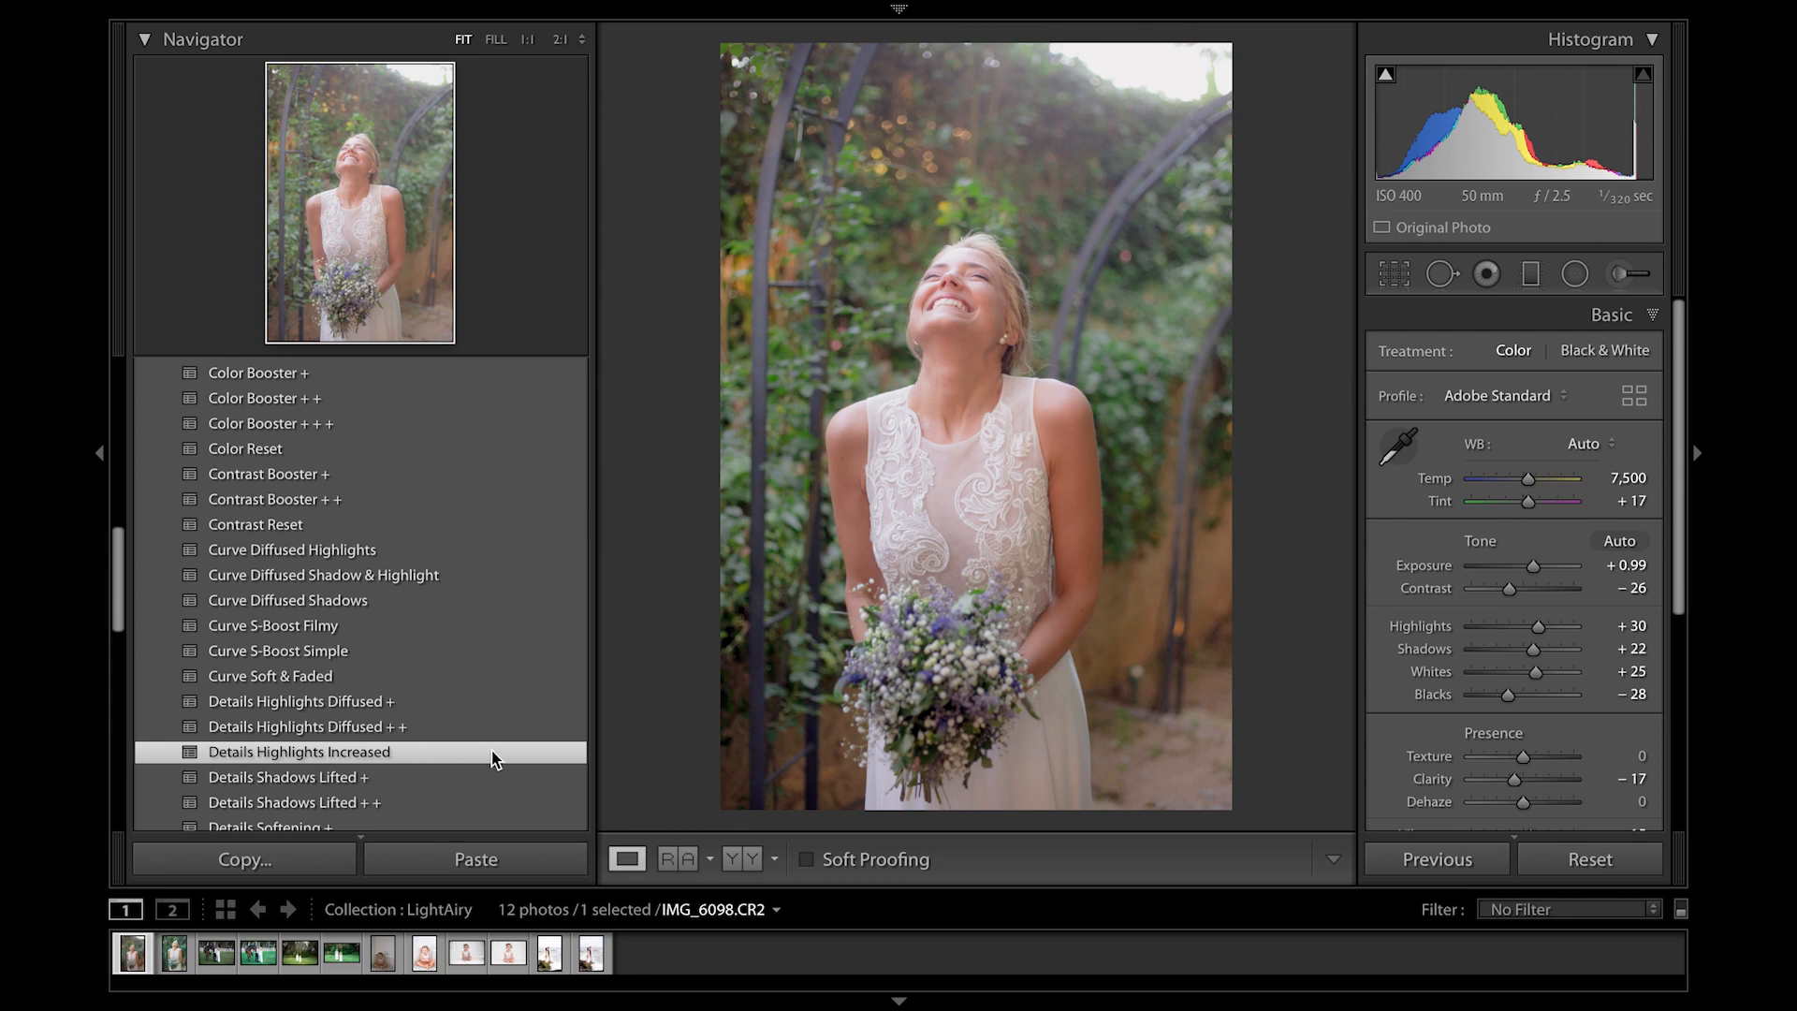
Step: Apply the Details Softening ++ and Vignette + adjustment presets, keeping Highlights at +30
scroll(434, 755, "down", 4)
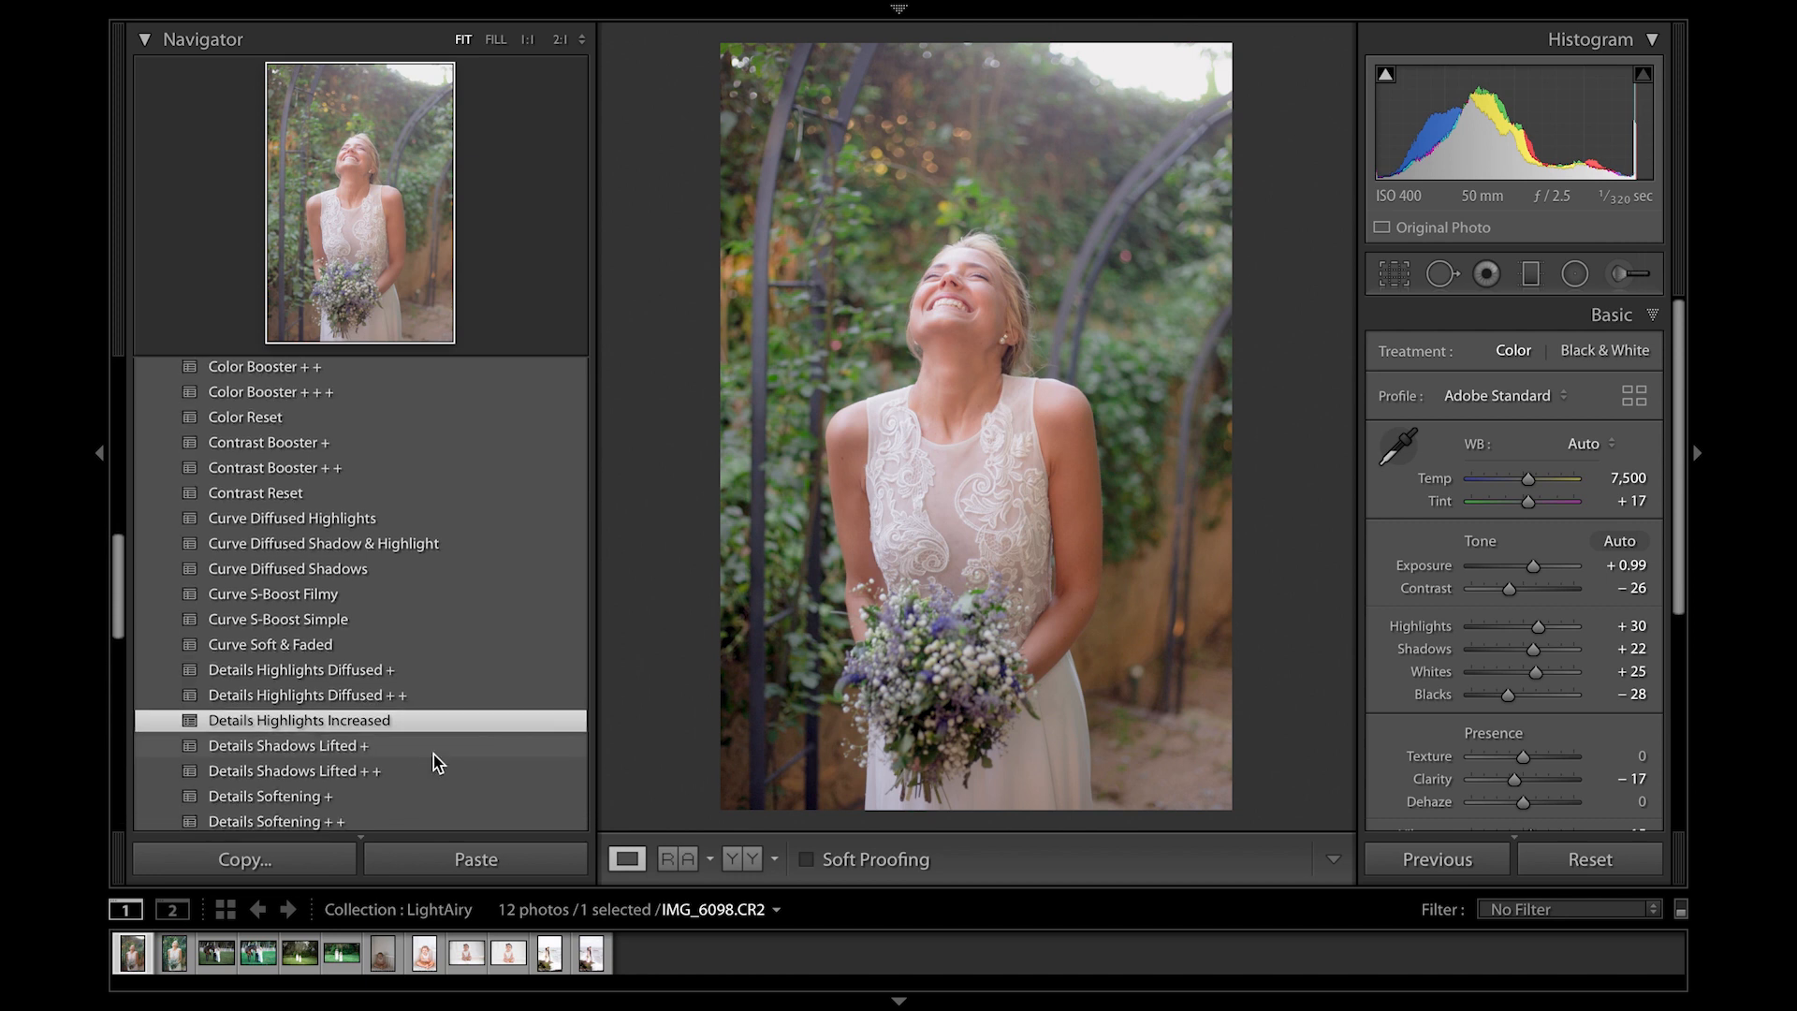
scroll(434, 758, "down", 5)
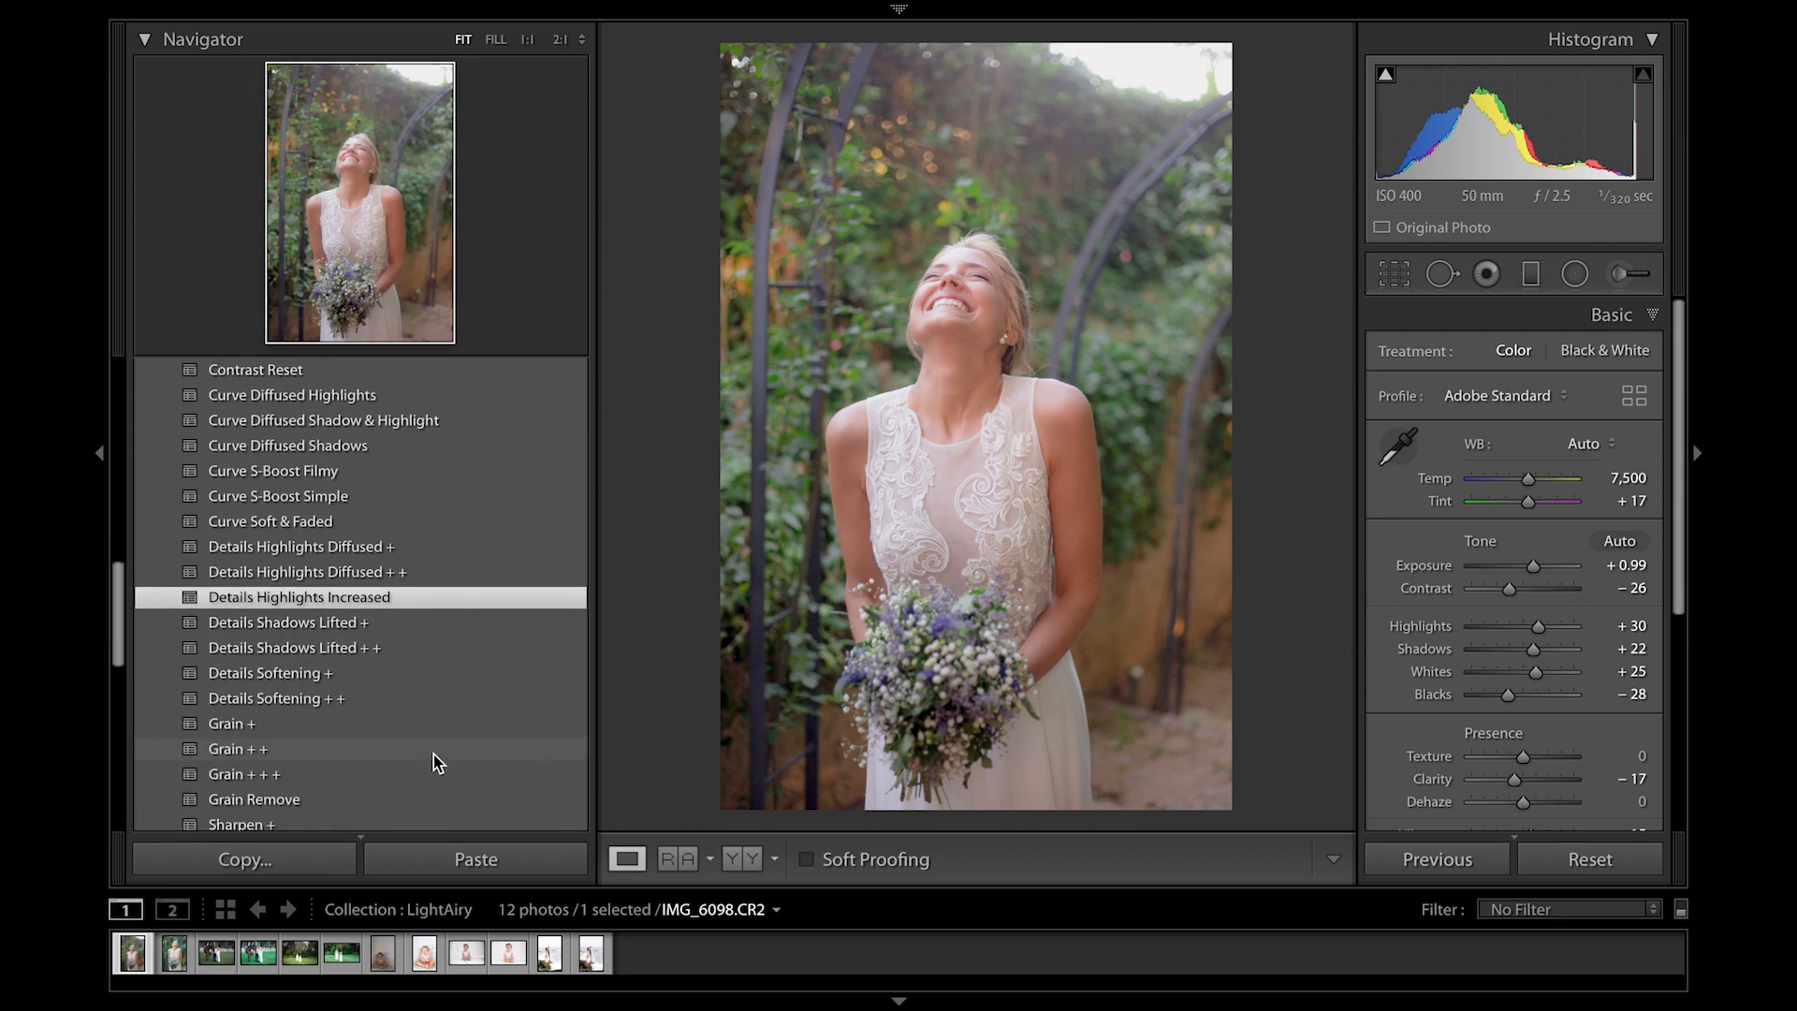
scroll(434, 754, "down", 2)
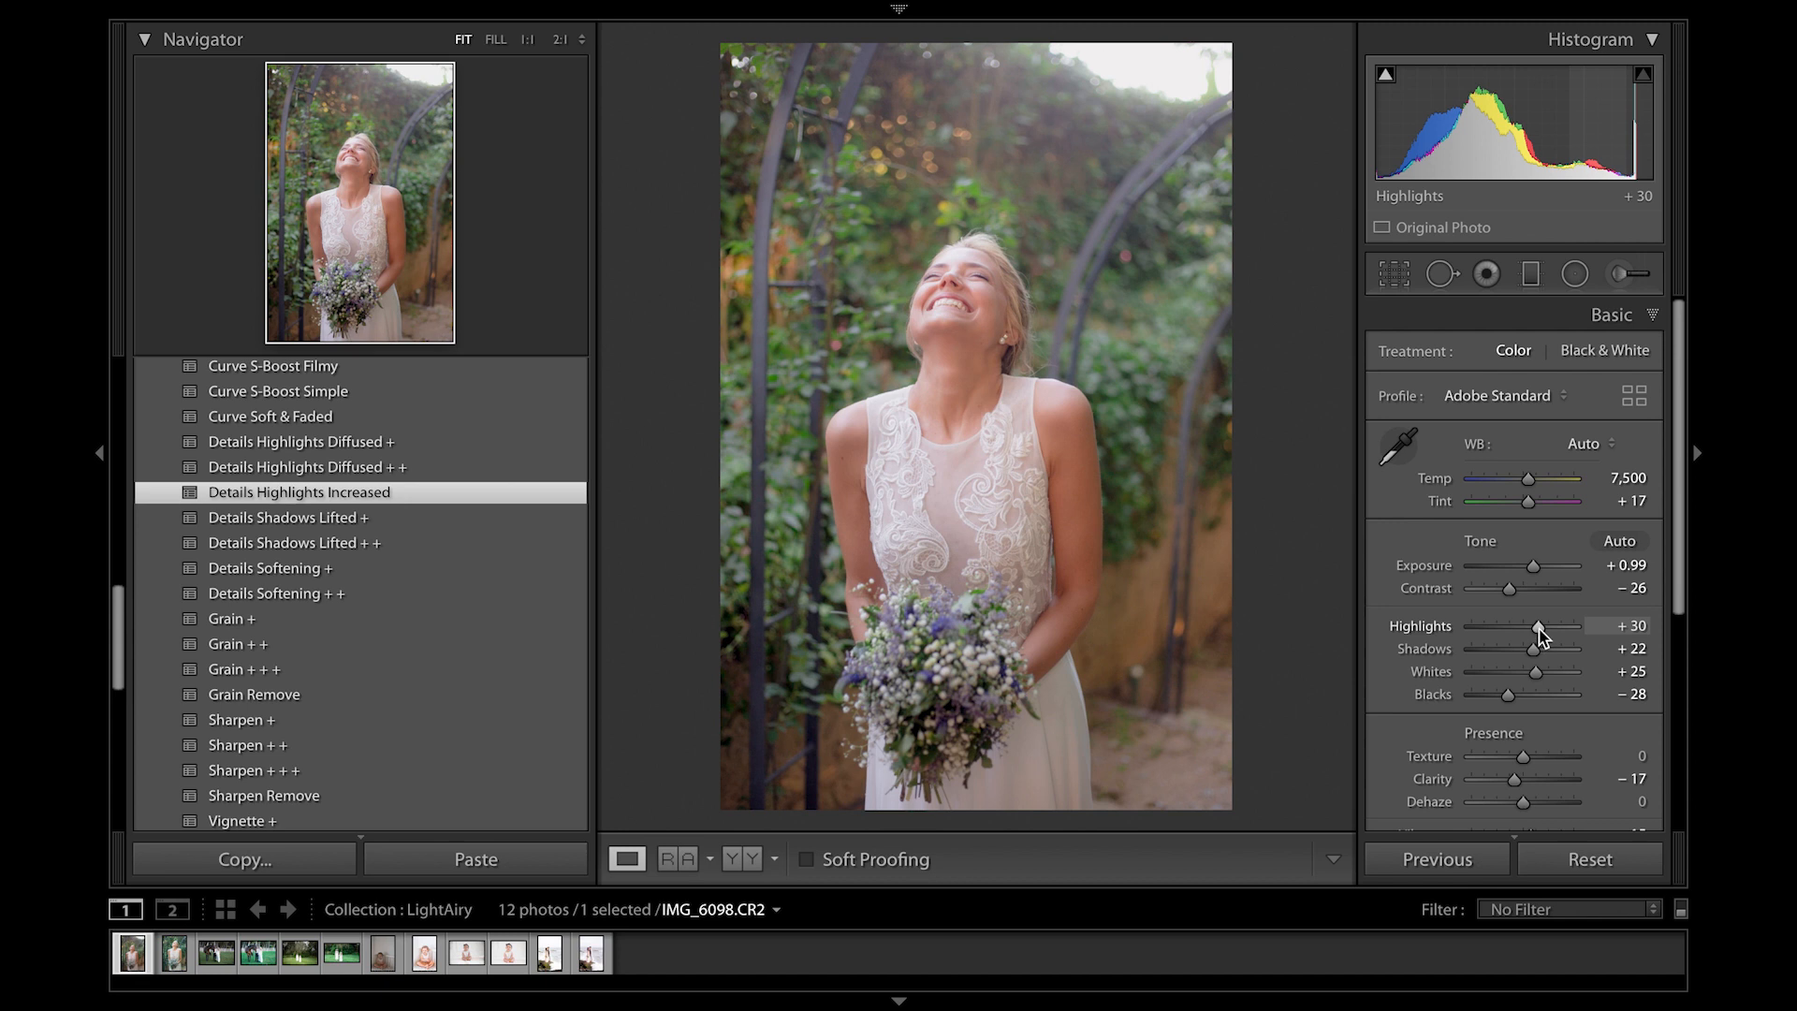
mouse_move(1540, 628)
left_mouse_down()
mouse_move(1516, 635)
mouse_move(1542, 638)
left_mouse_up()
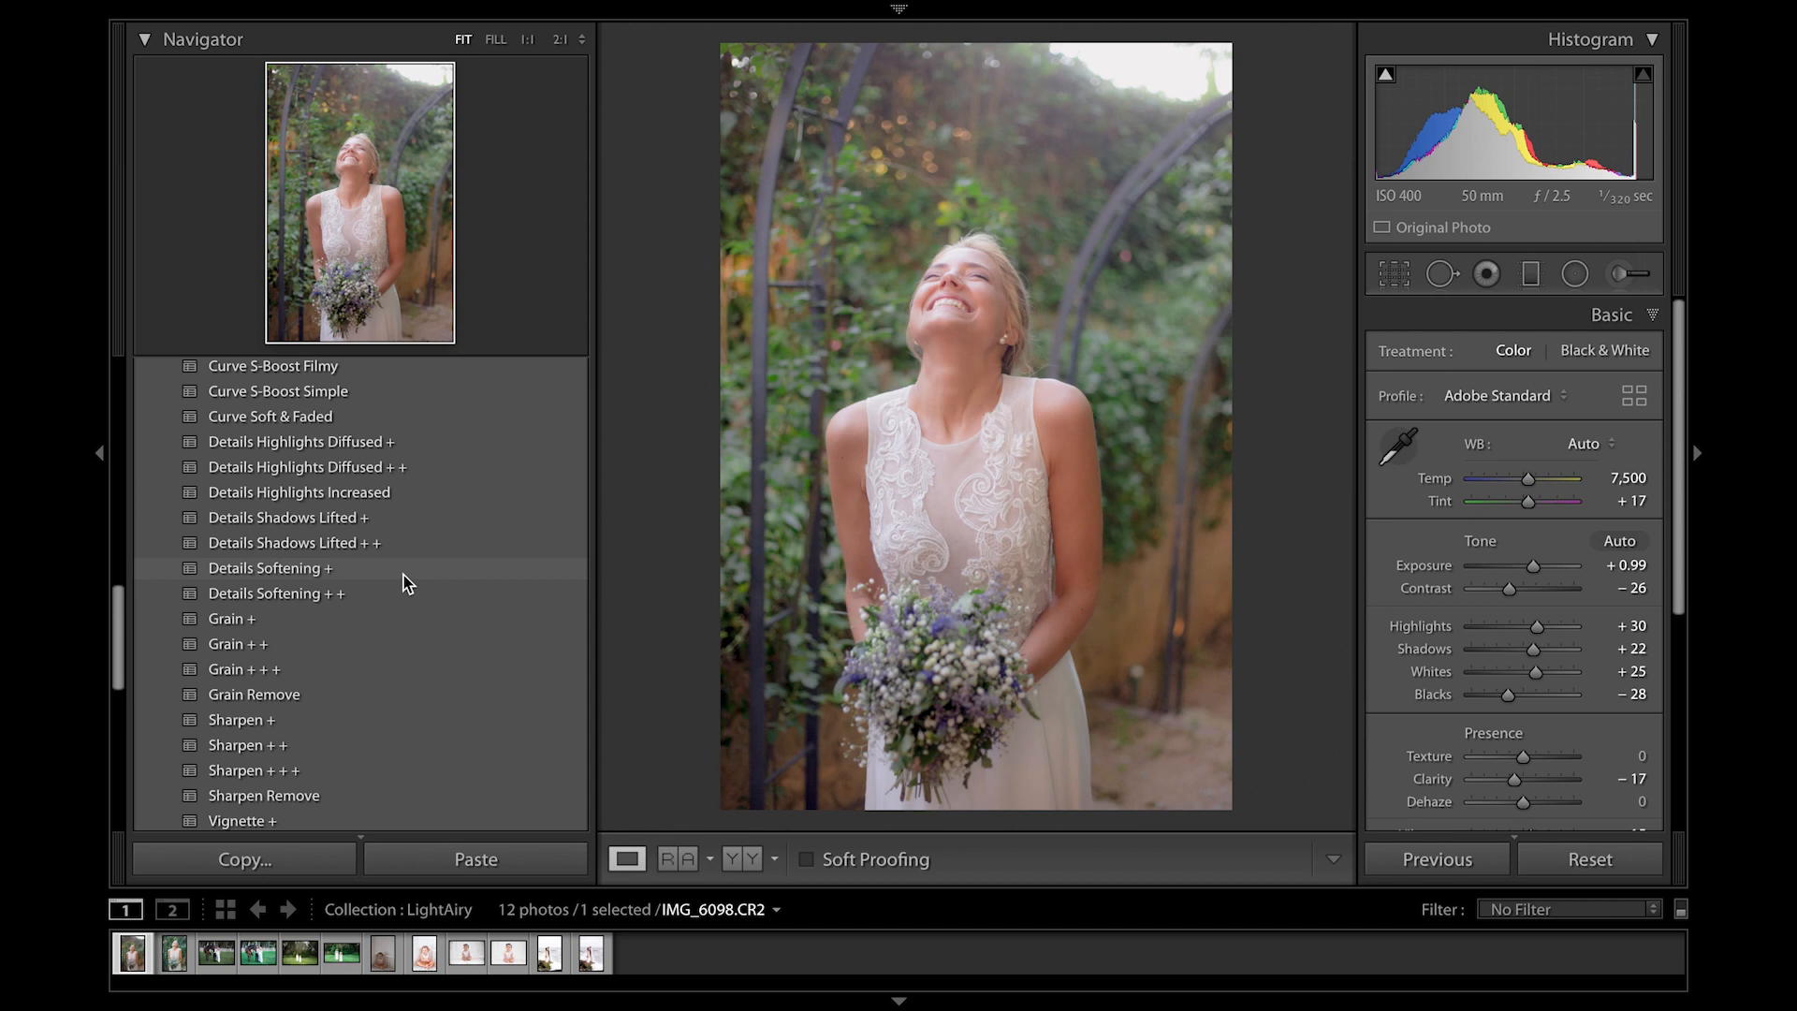
left_click(404, 594)
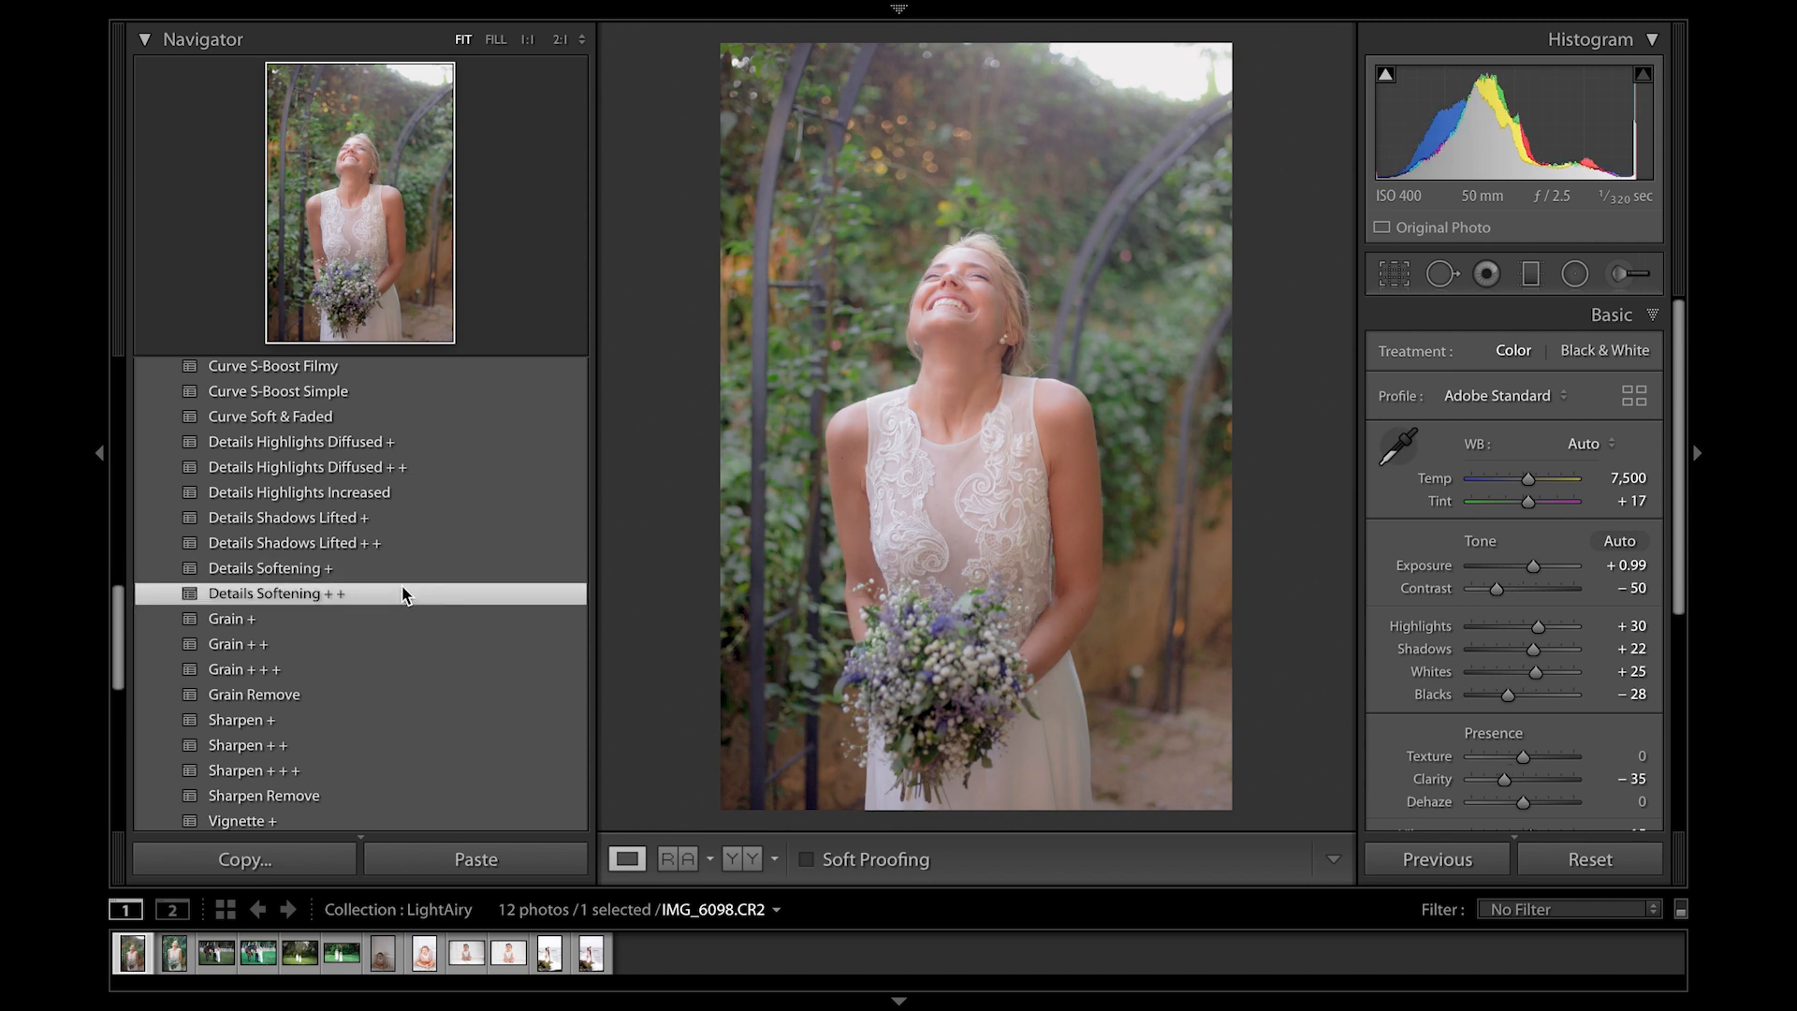
scroll(403, 594, "down", 4)
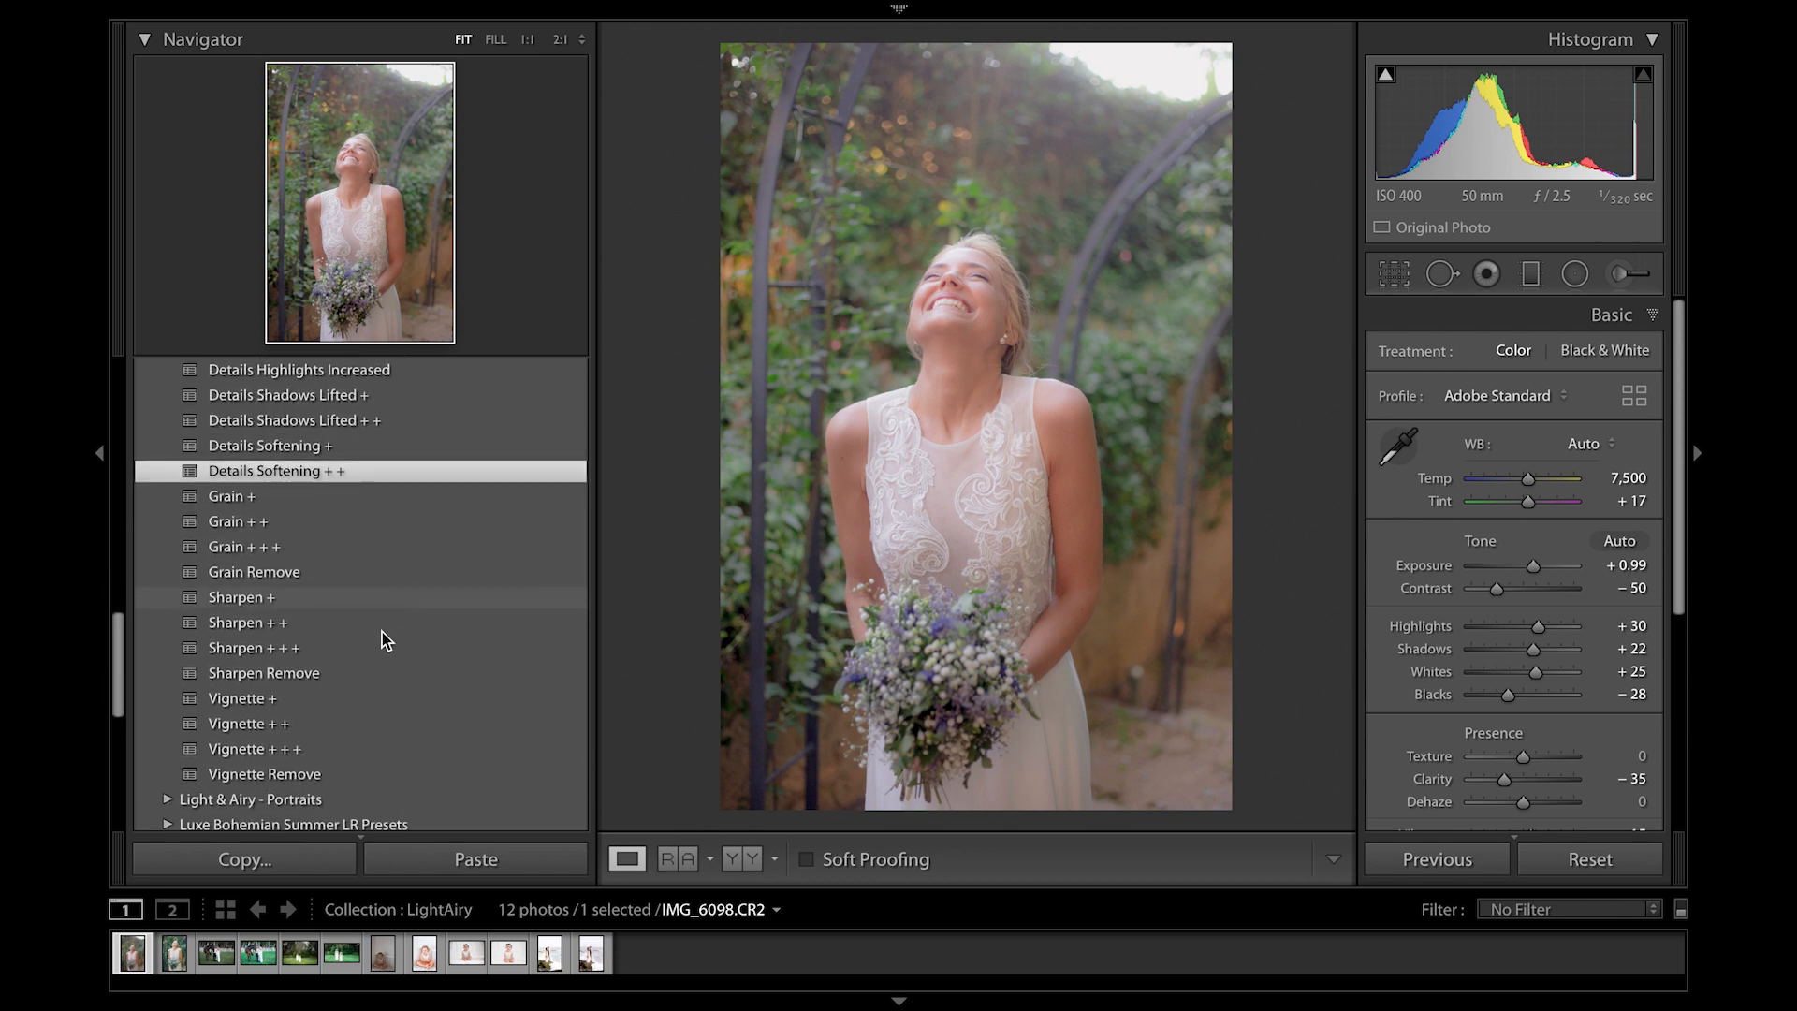
left_click(372, 700)
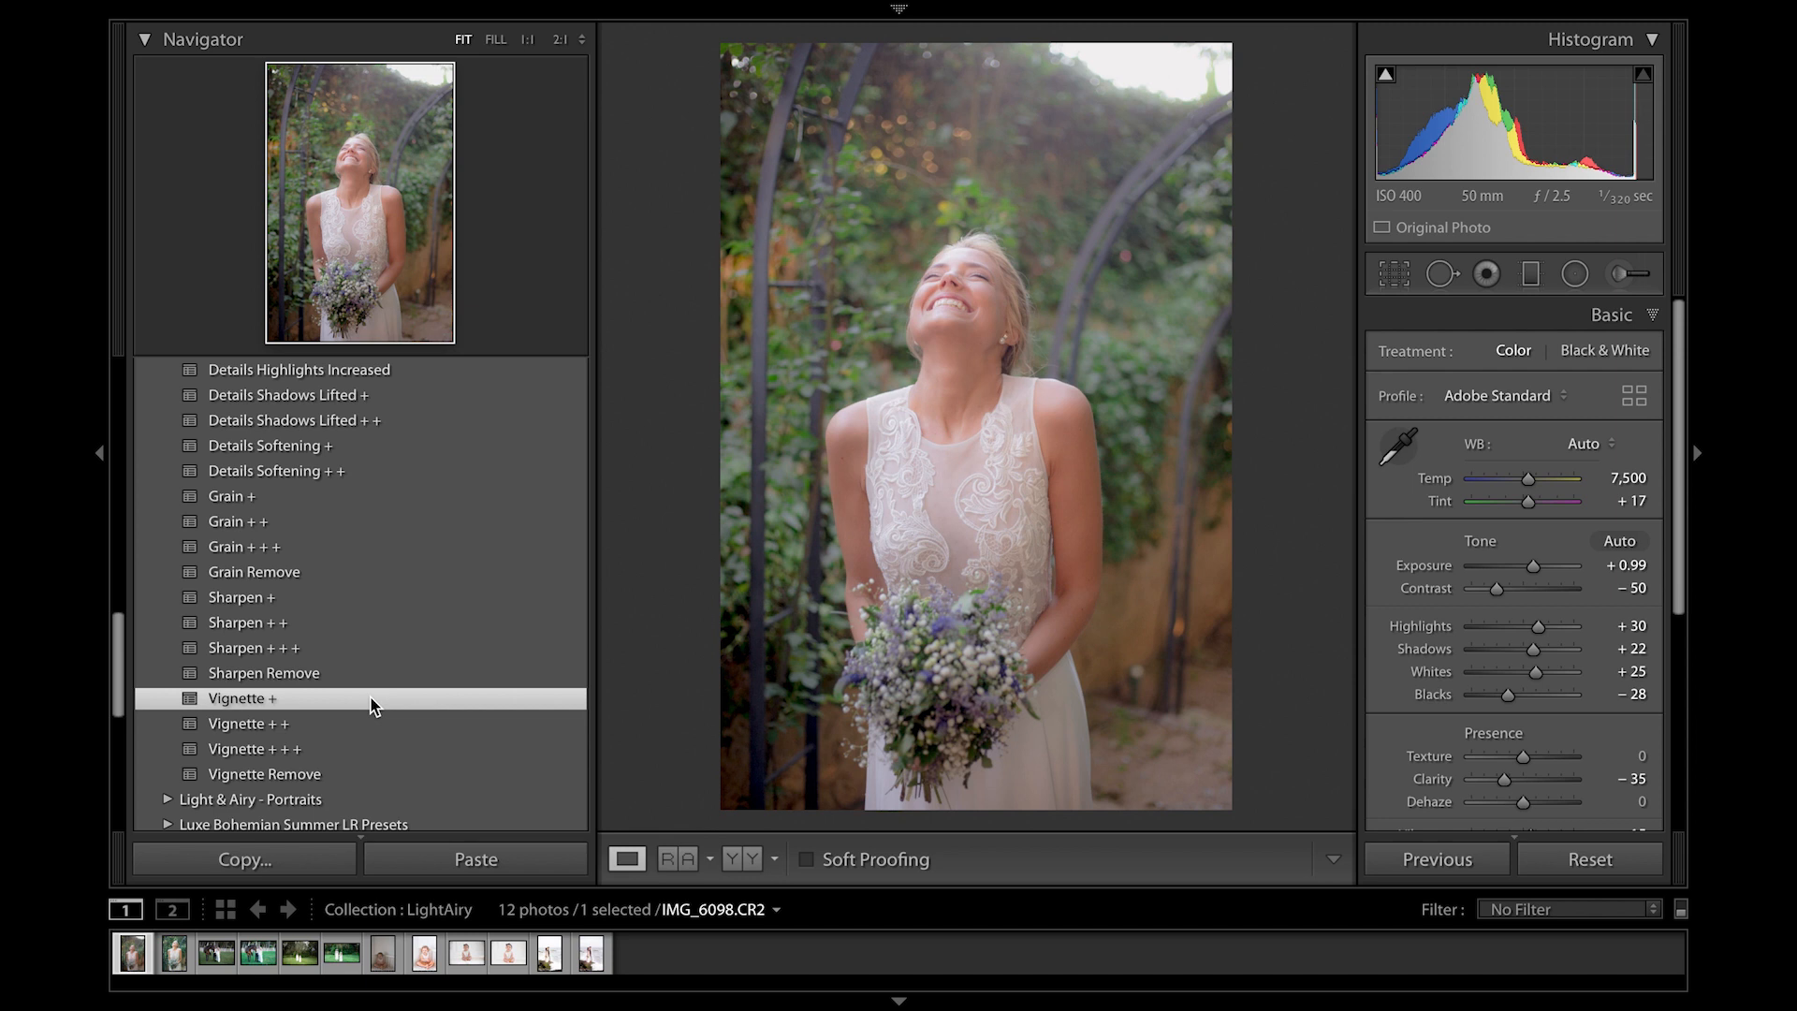
Step: Compare the original and edited photo in the before/after layouts, and return to the single-photo view
left_click(740, 858)
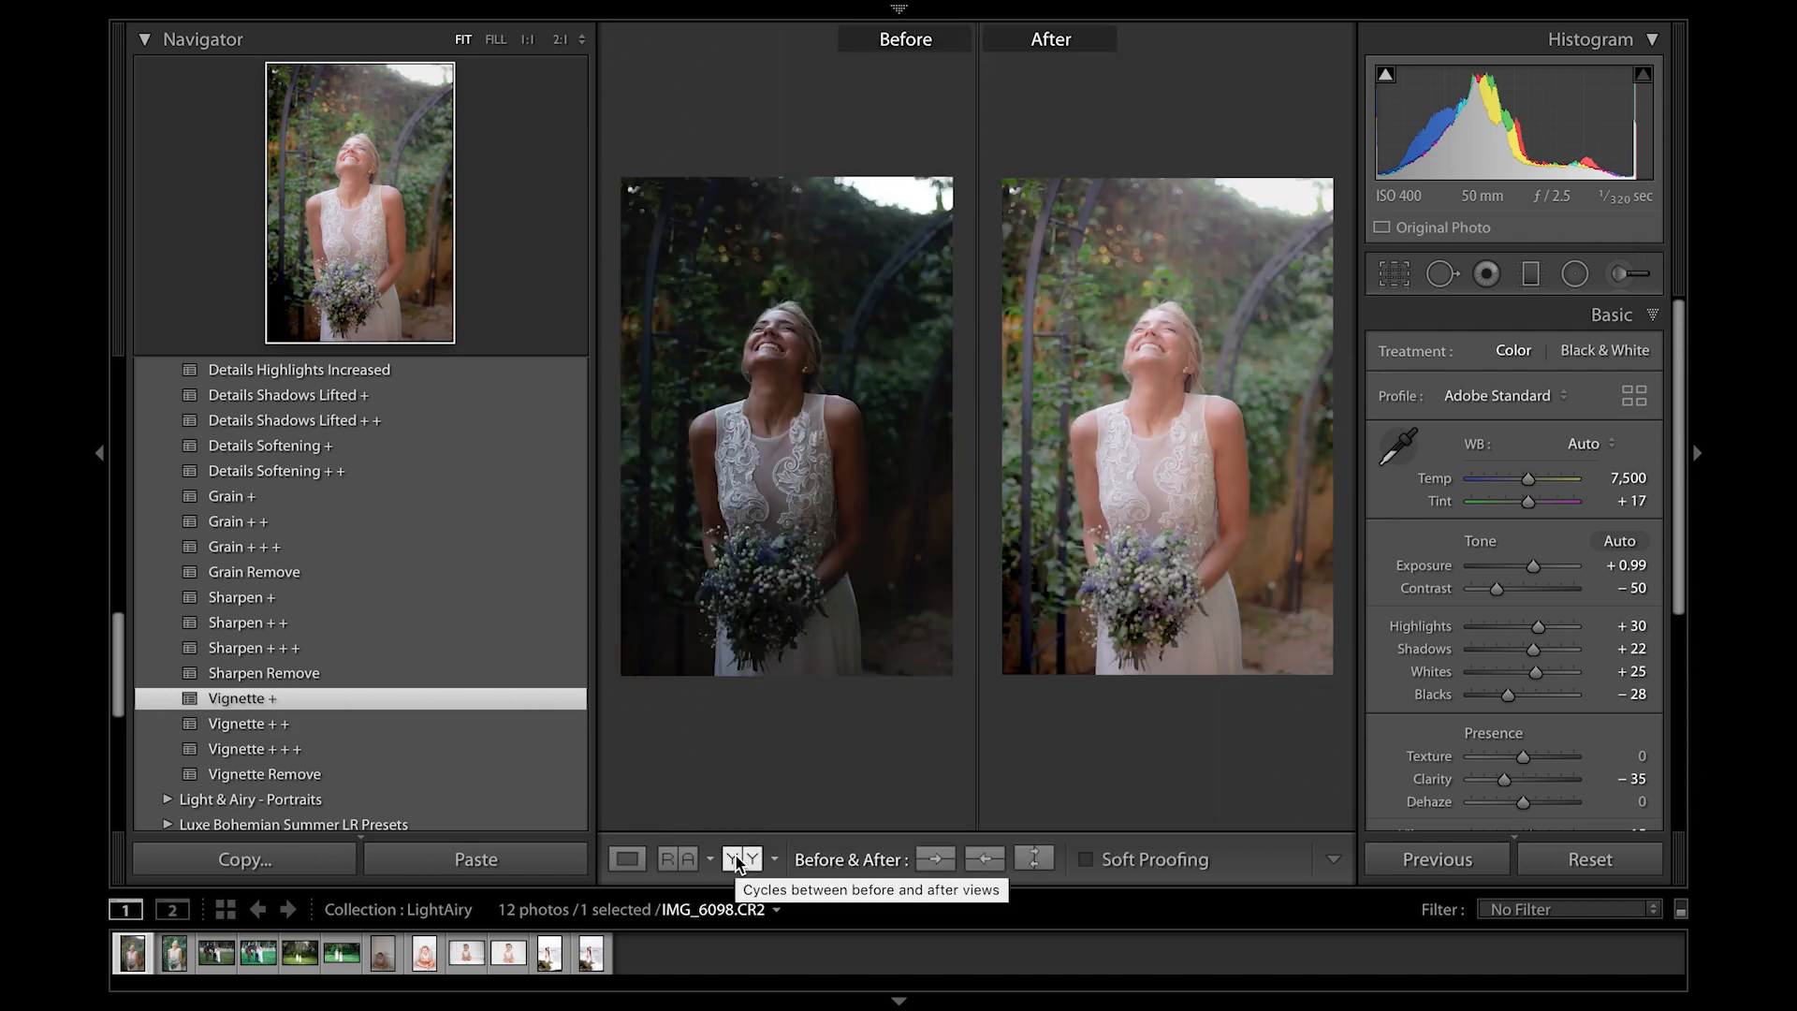
left_click(740, 858)
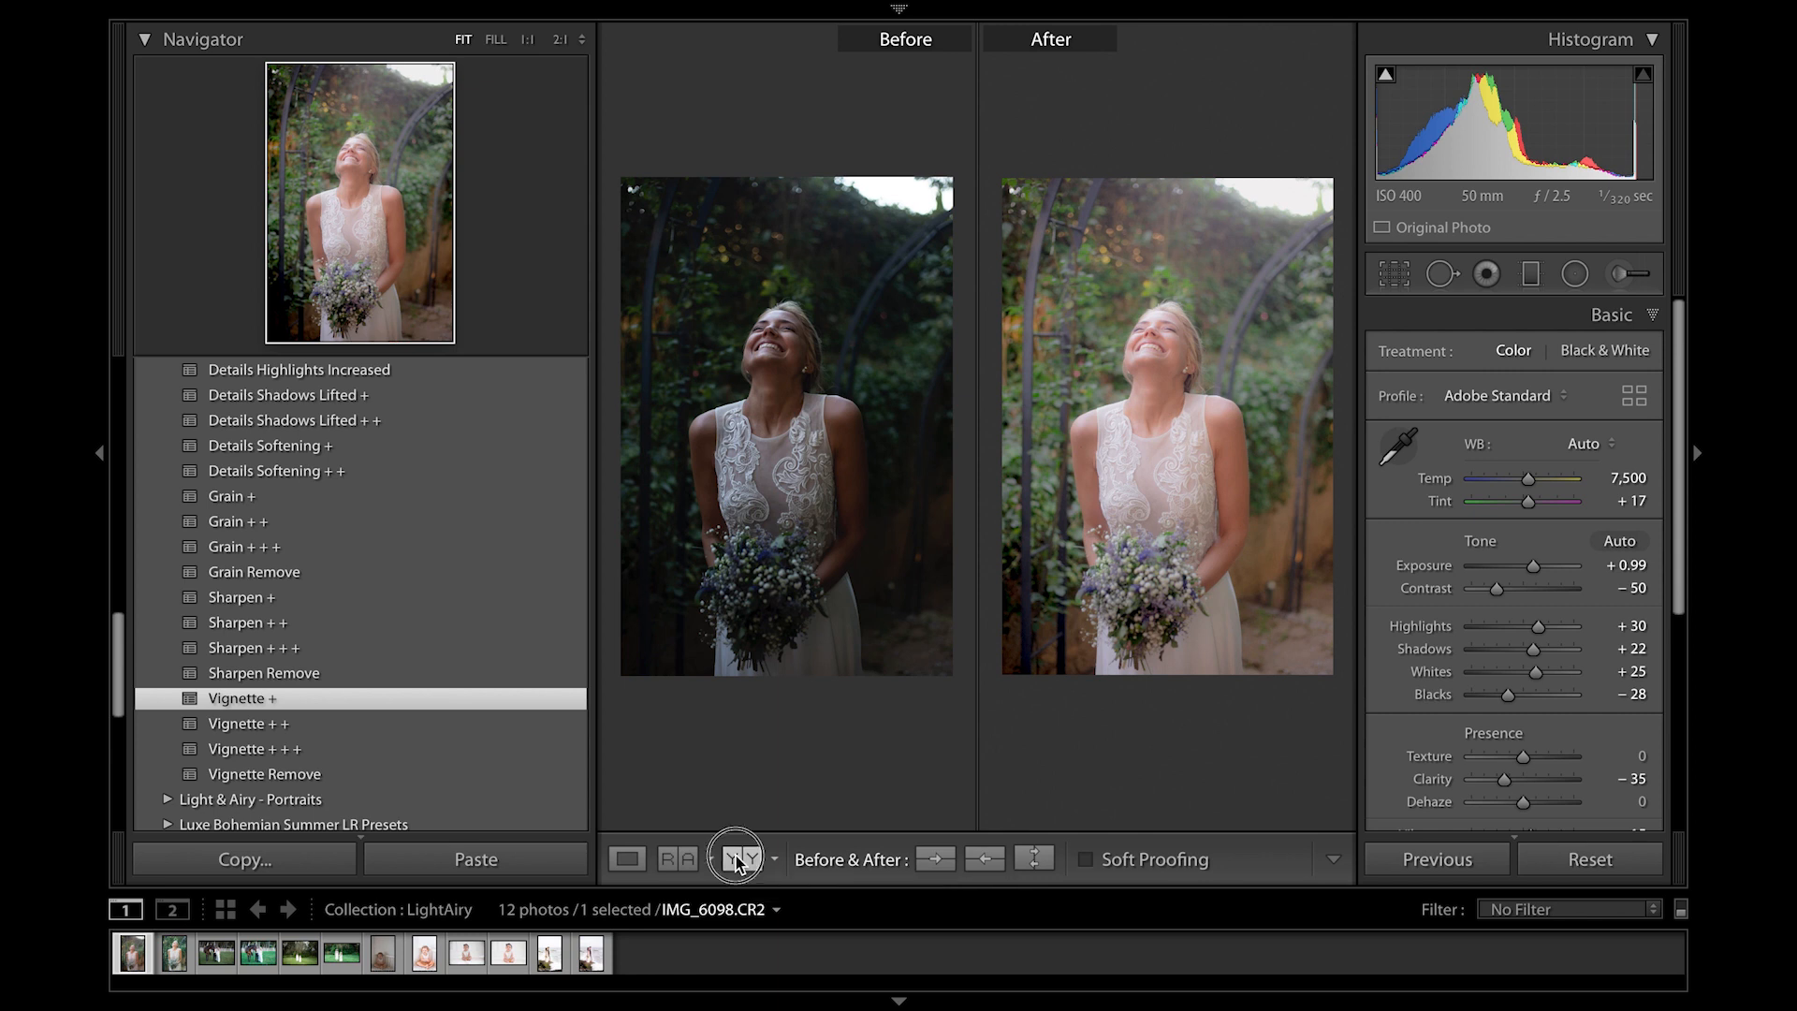
left_click(739, 858)
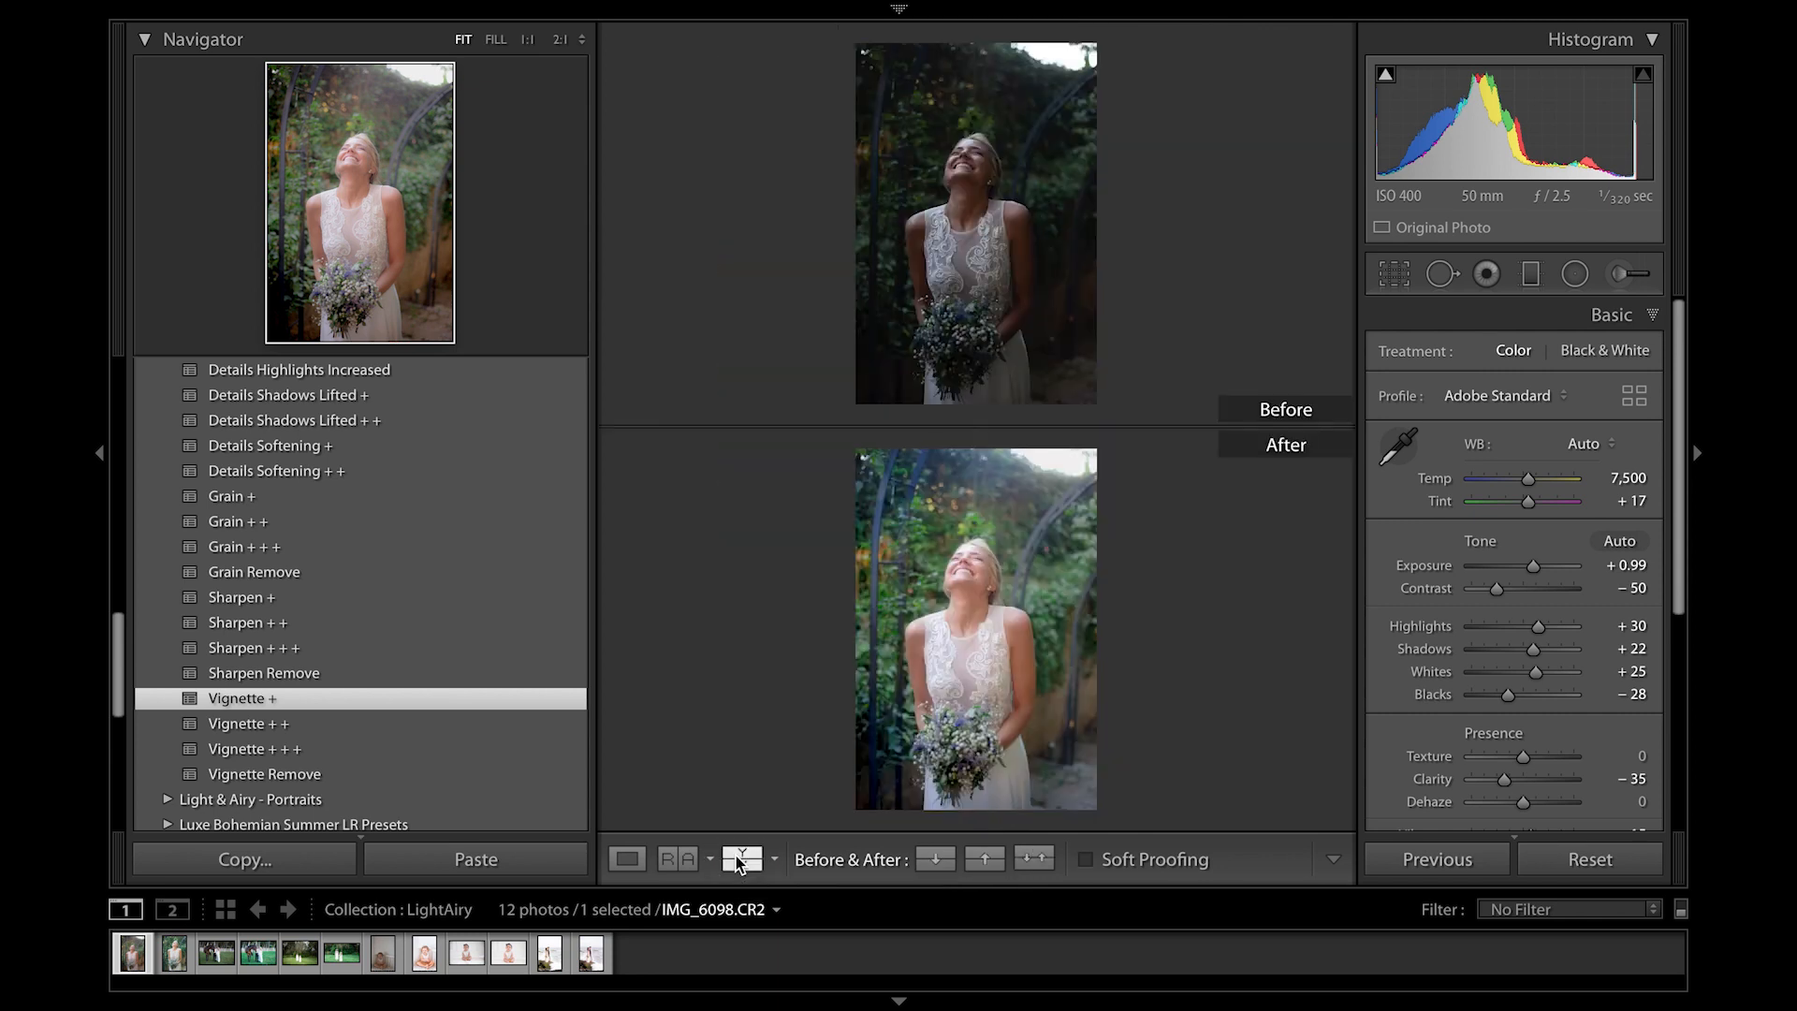
left_click(739, 858)
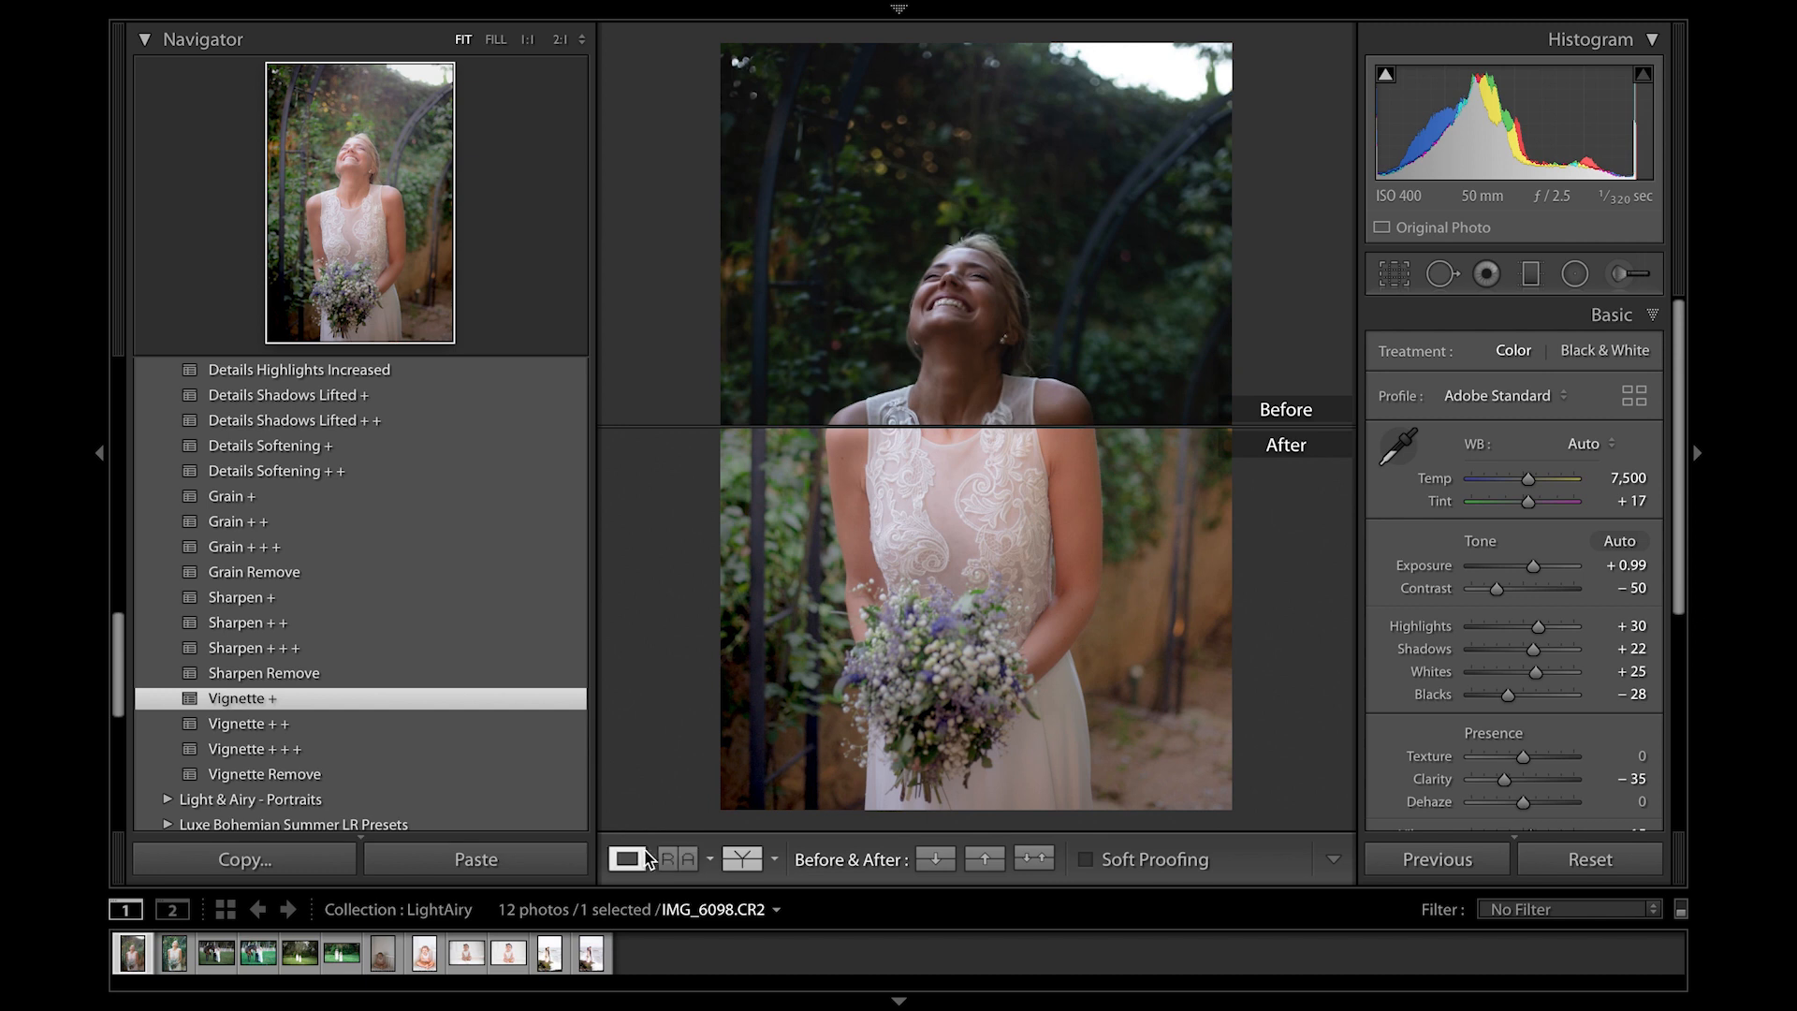
left_click(745, 859)
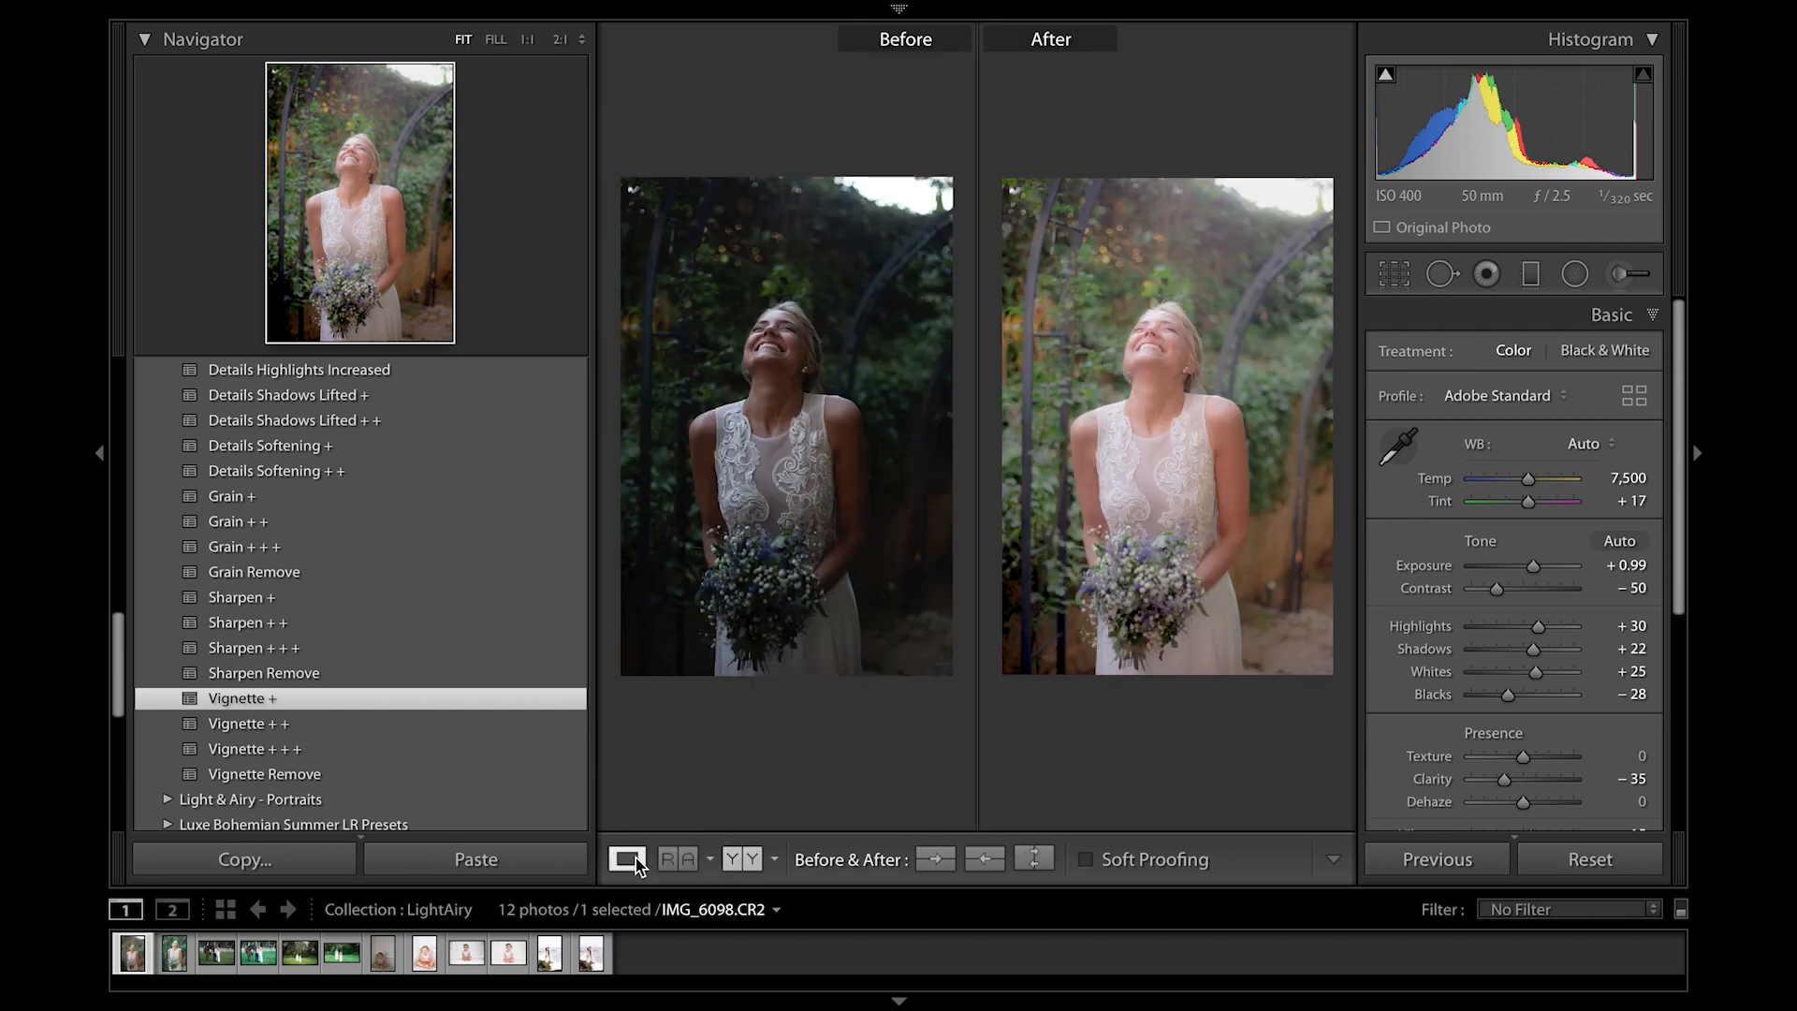
left_click(627, 858)
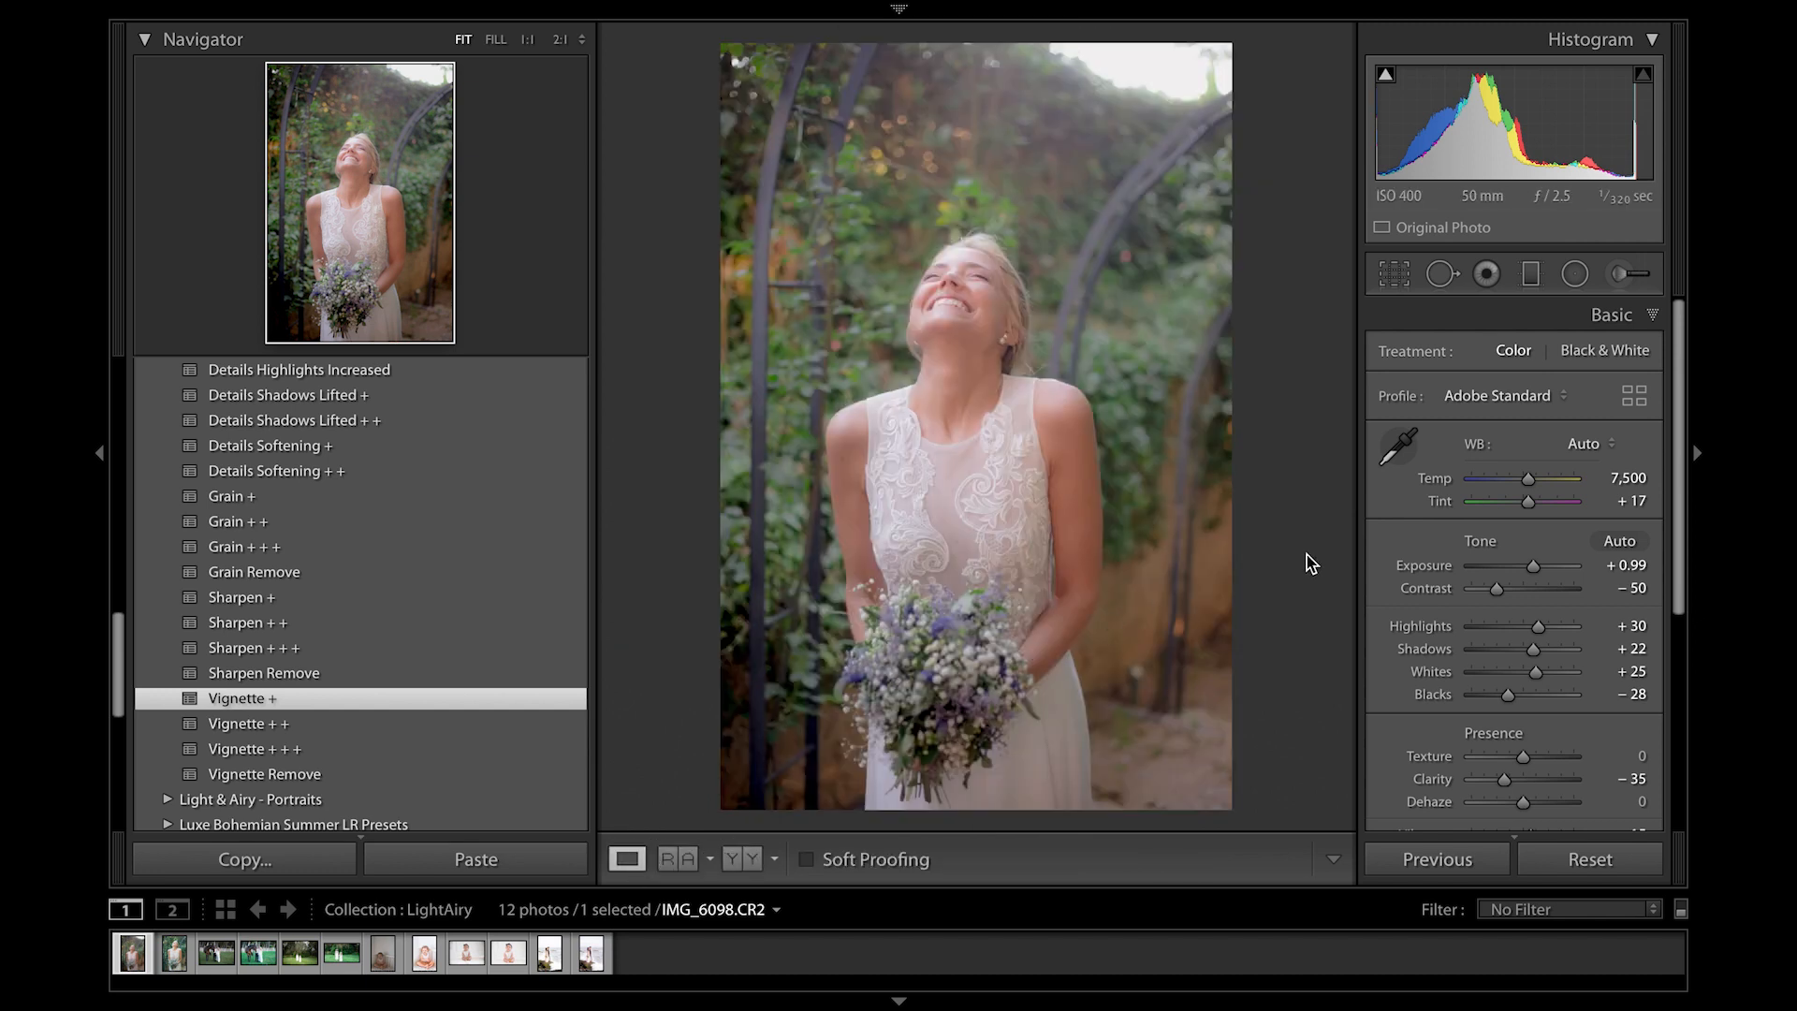
Step: Using the Adjustment Brush with the Luxe Light & Airy - Pop The Highlights ++ effect, paint over the upper part of the bride's lace dress
left_click(1621, 320)
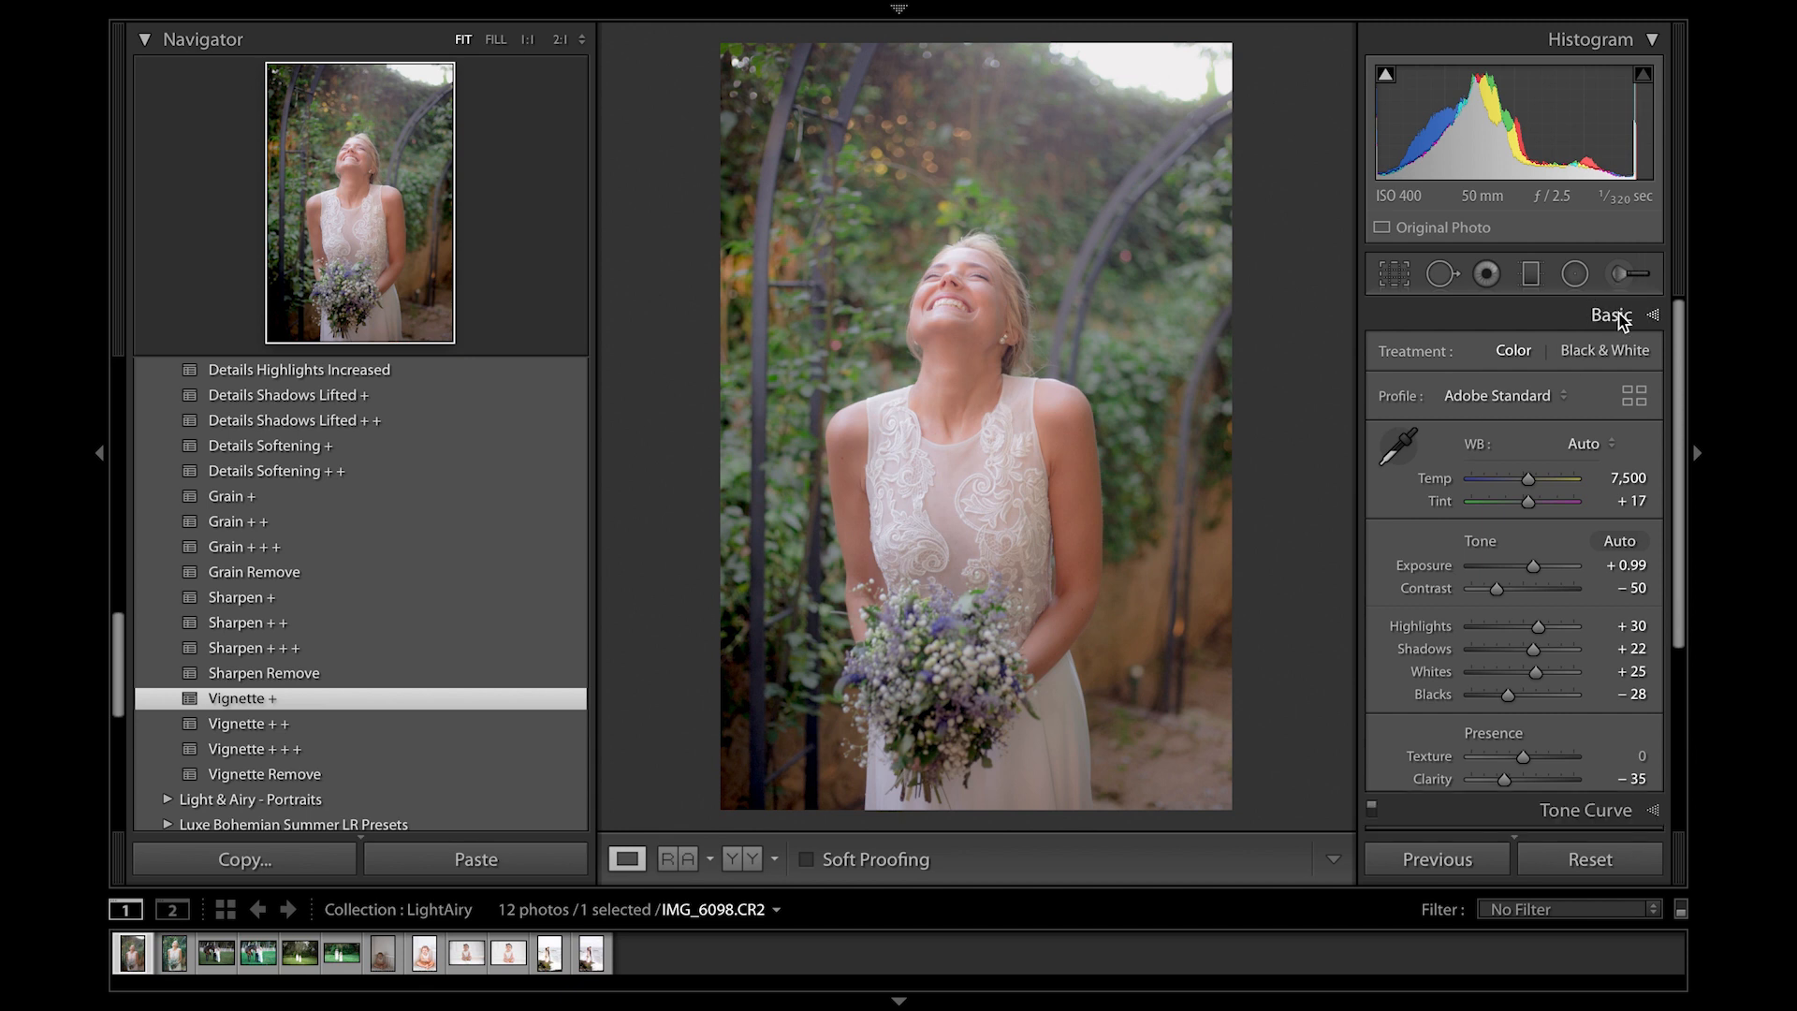
left_click(1623, 281)
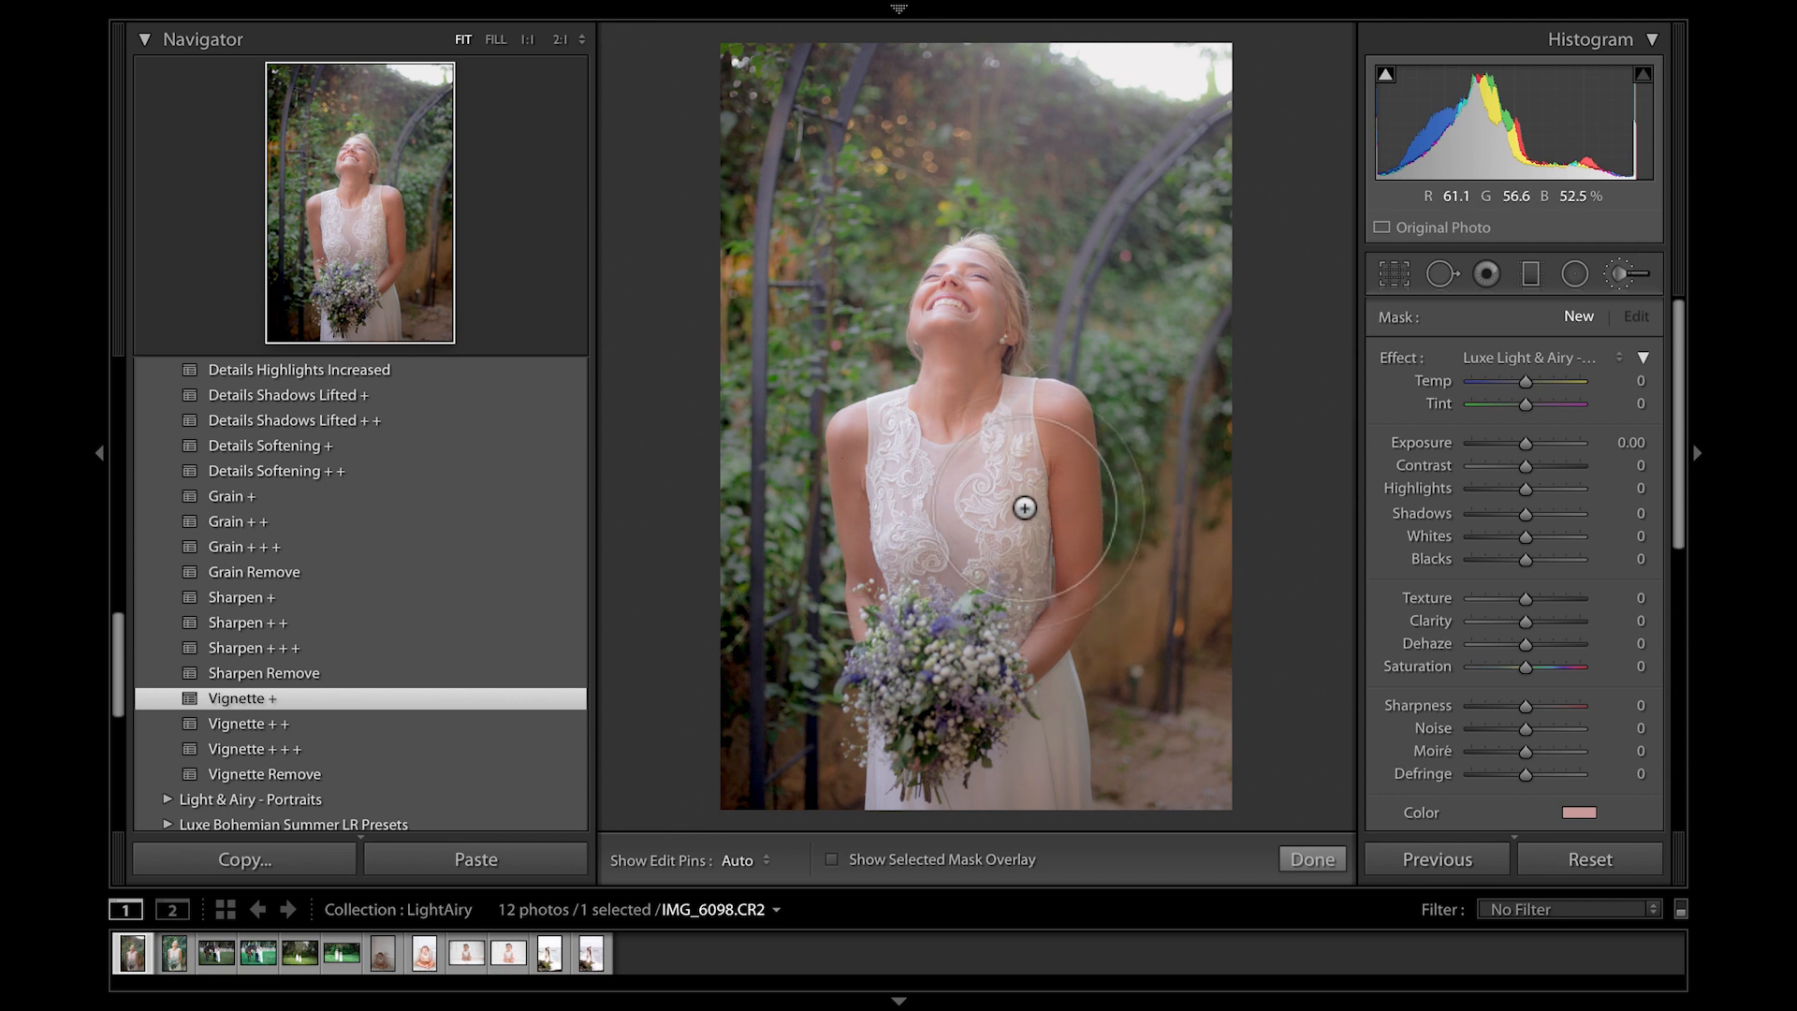
scroll(1015, 491, "down", 5)
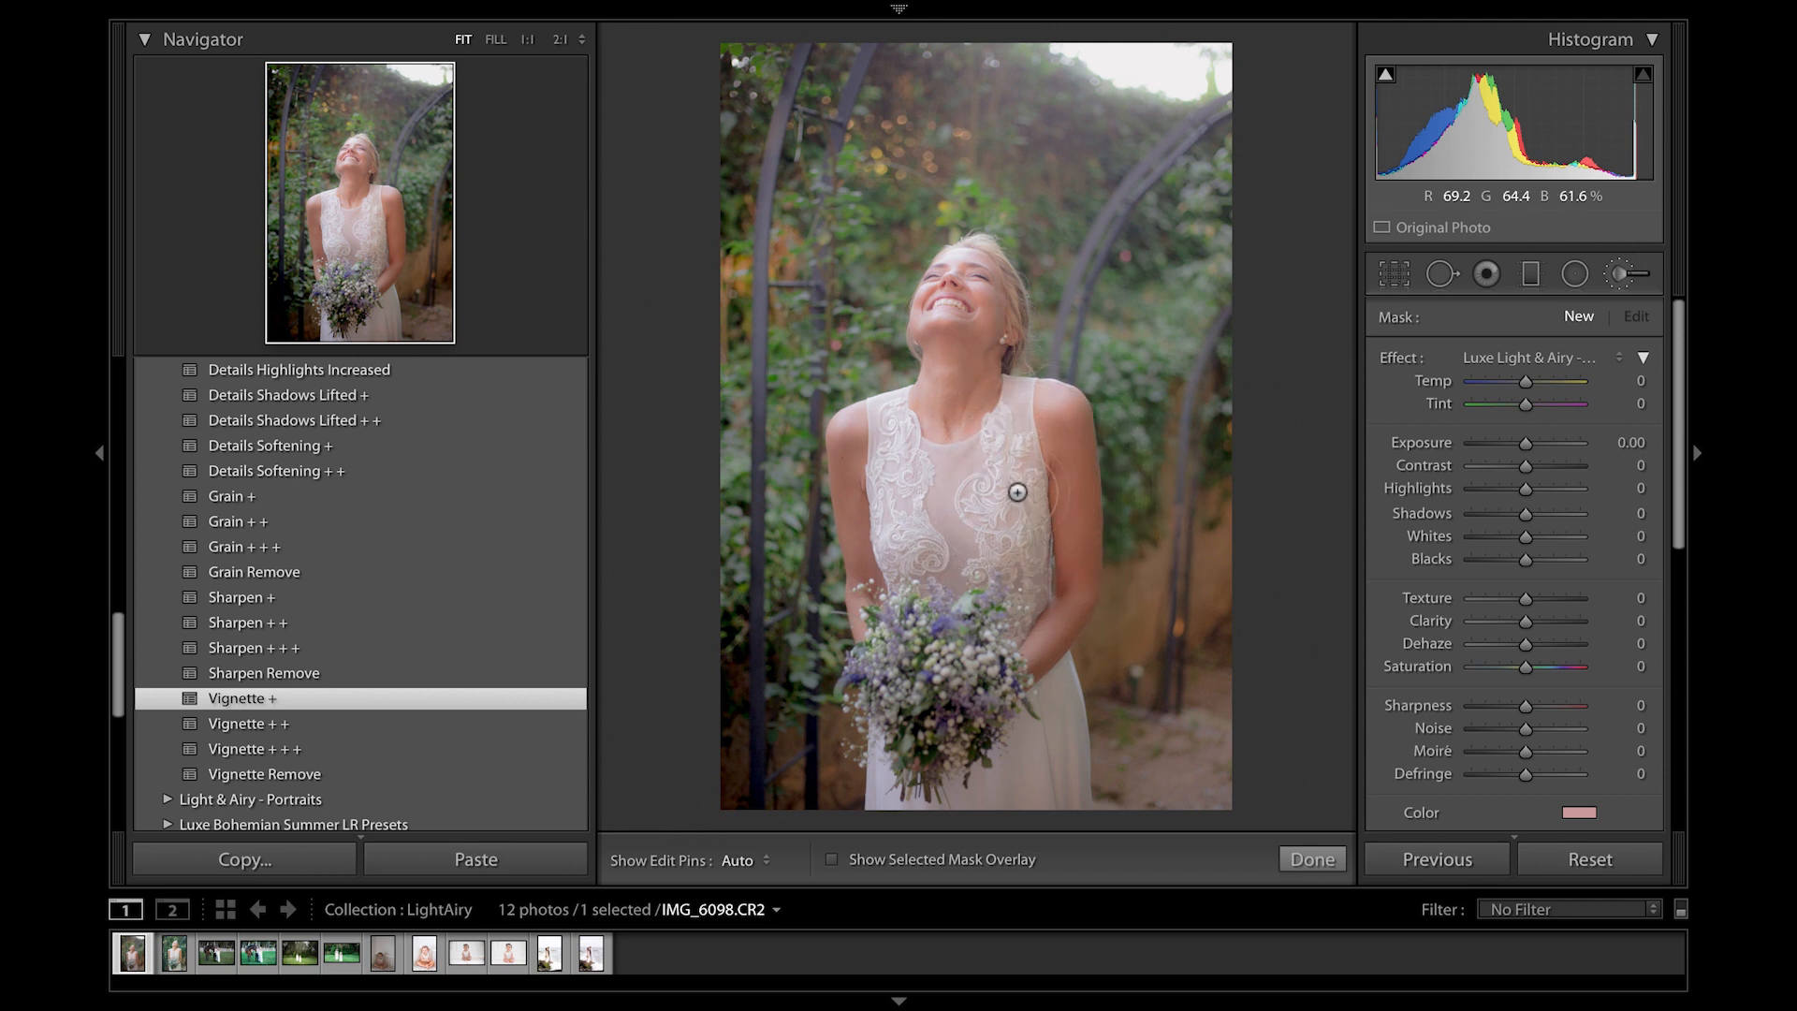
left_click(1609, 357)
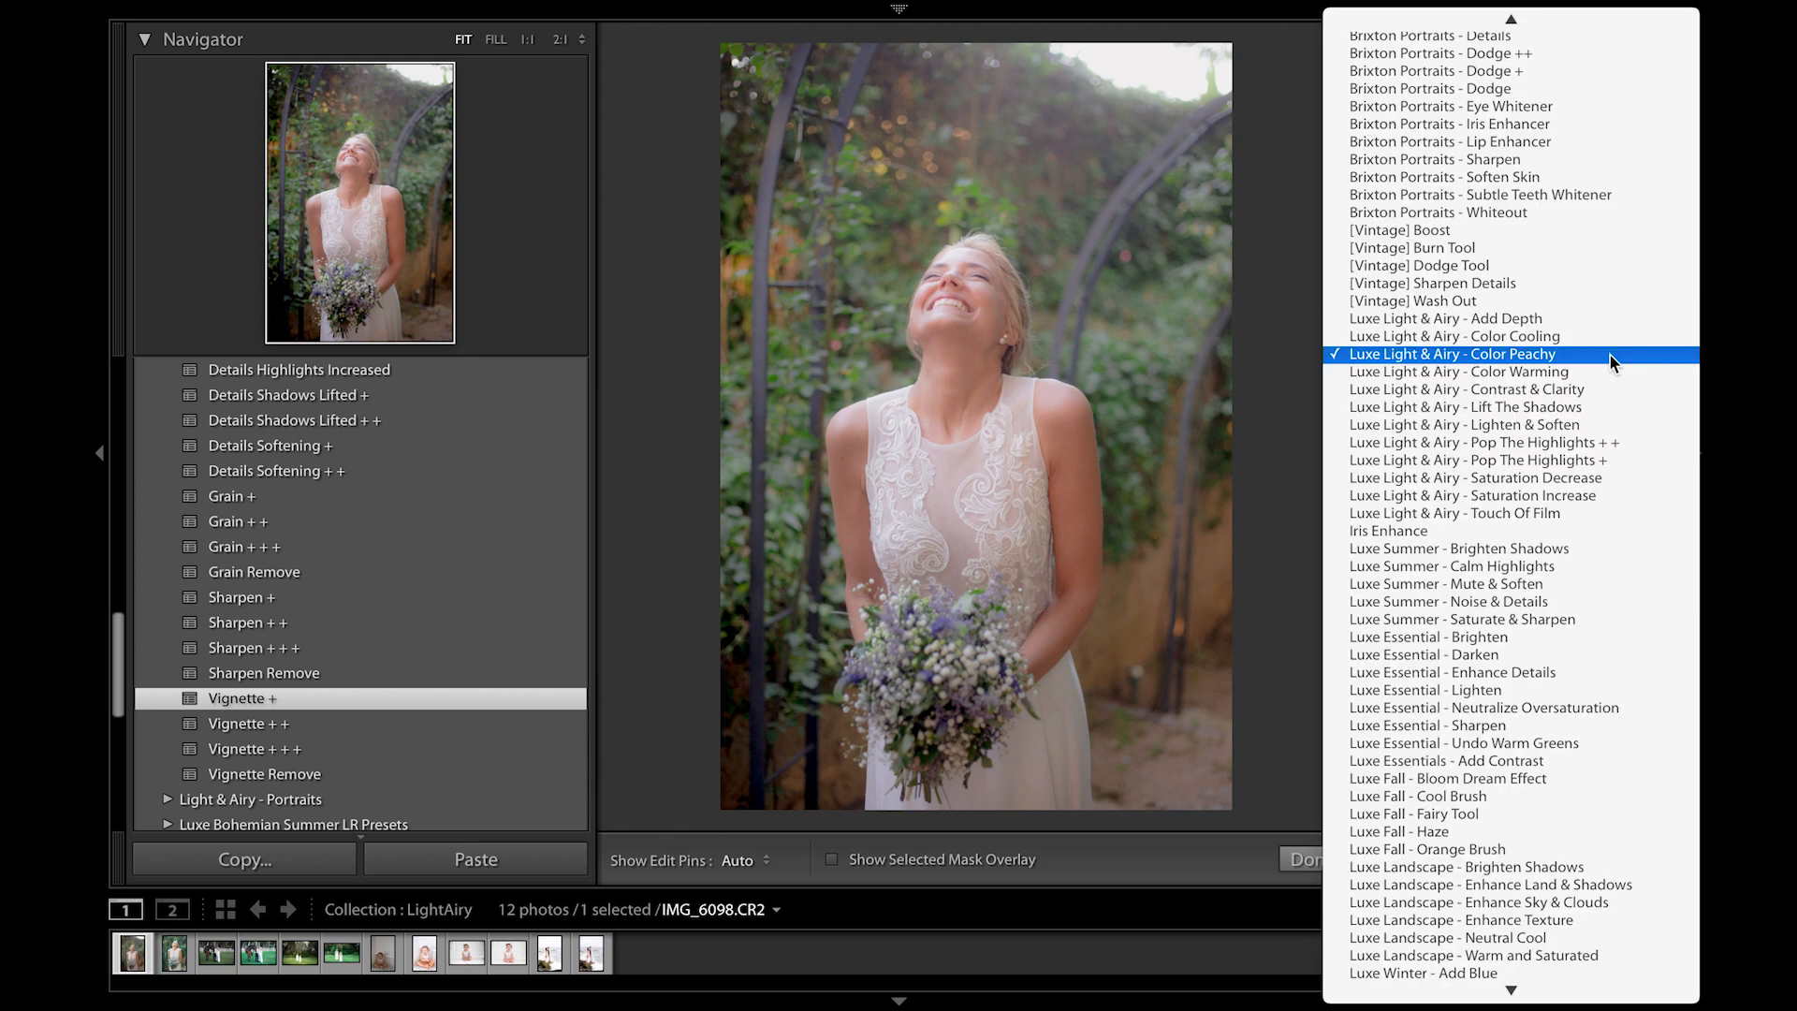
left_click(1576, 444)
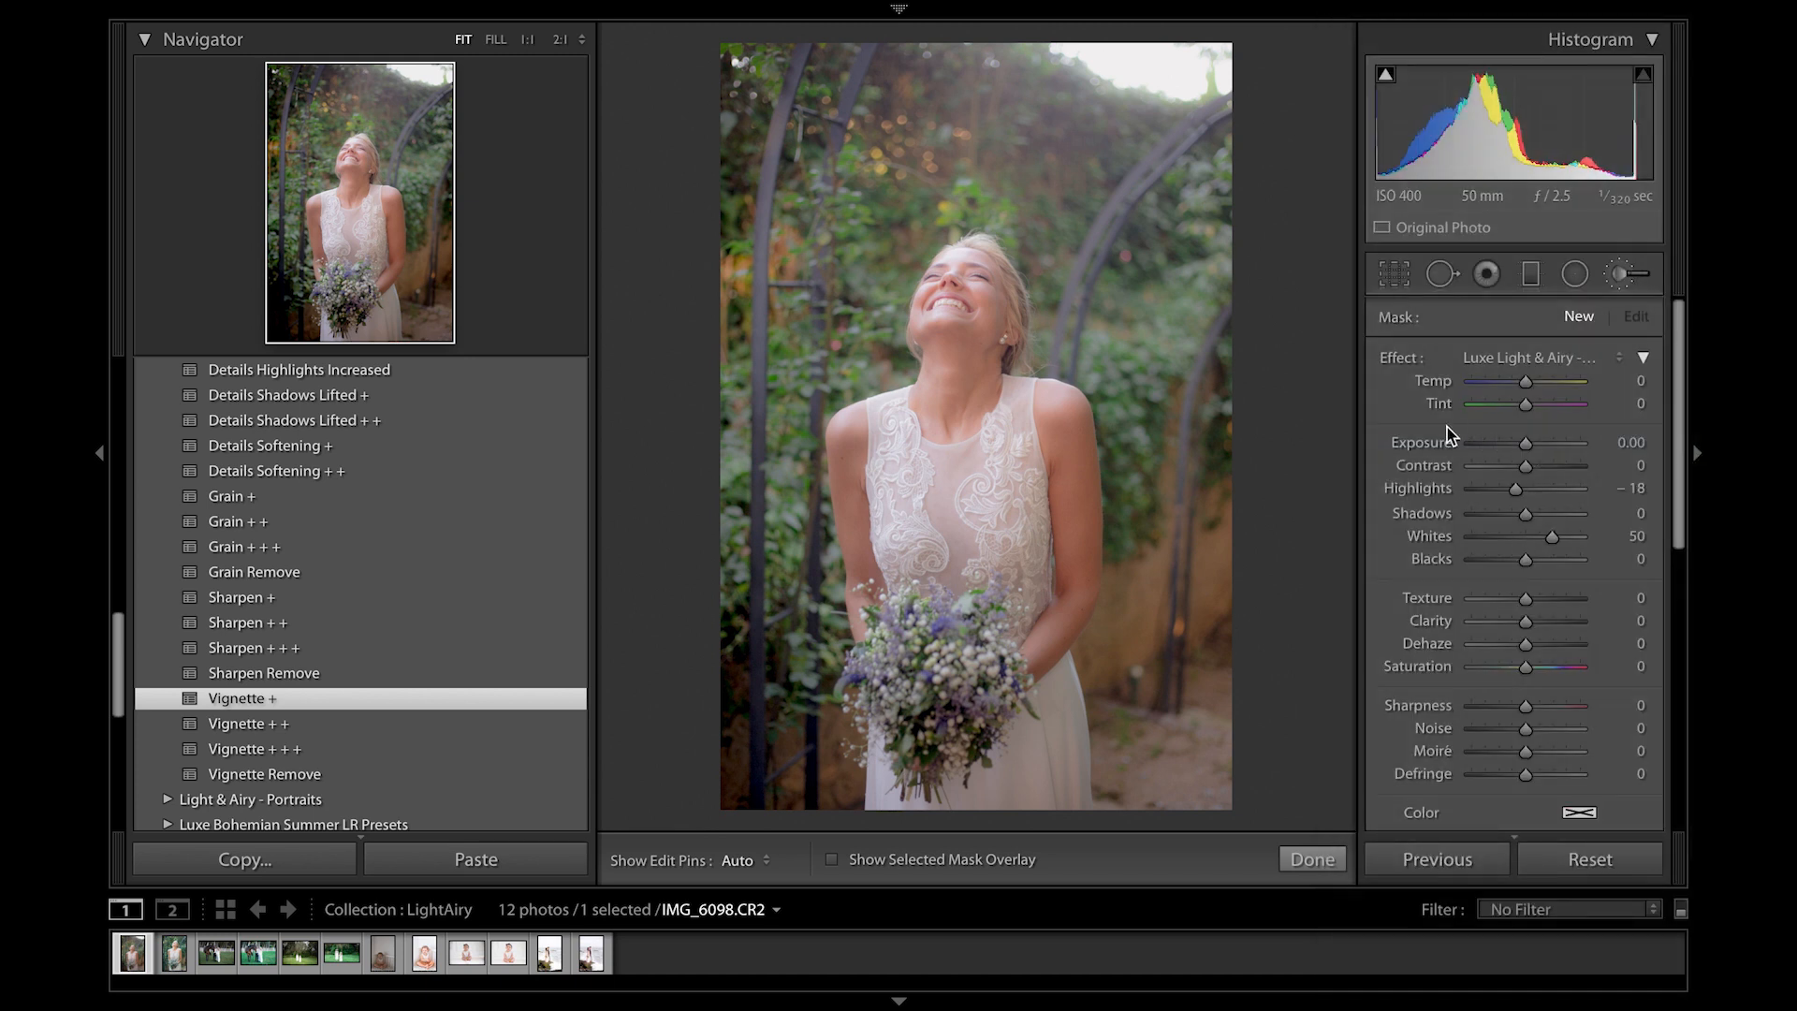
mouse_move(899, 424)
left_mouse_down()
mouse_move(918, 570)
mouse_move(997, 524)
mouse_move(1013, 423)
left_mouse_up()
key("h")
key("h")
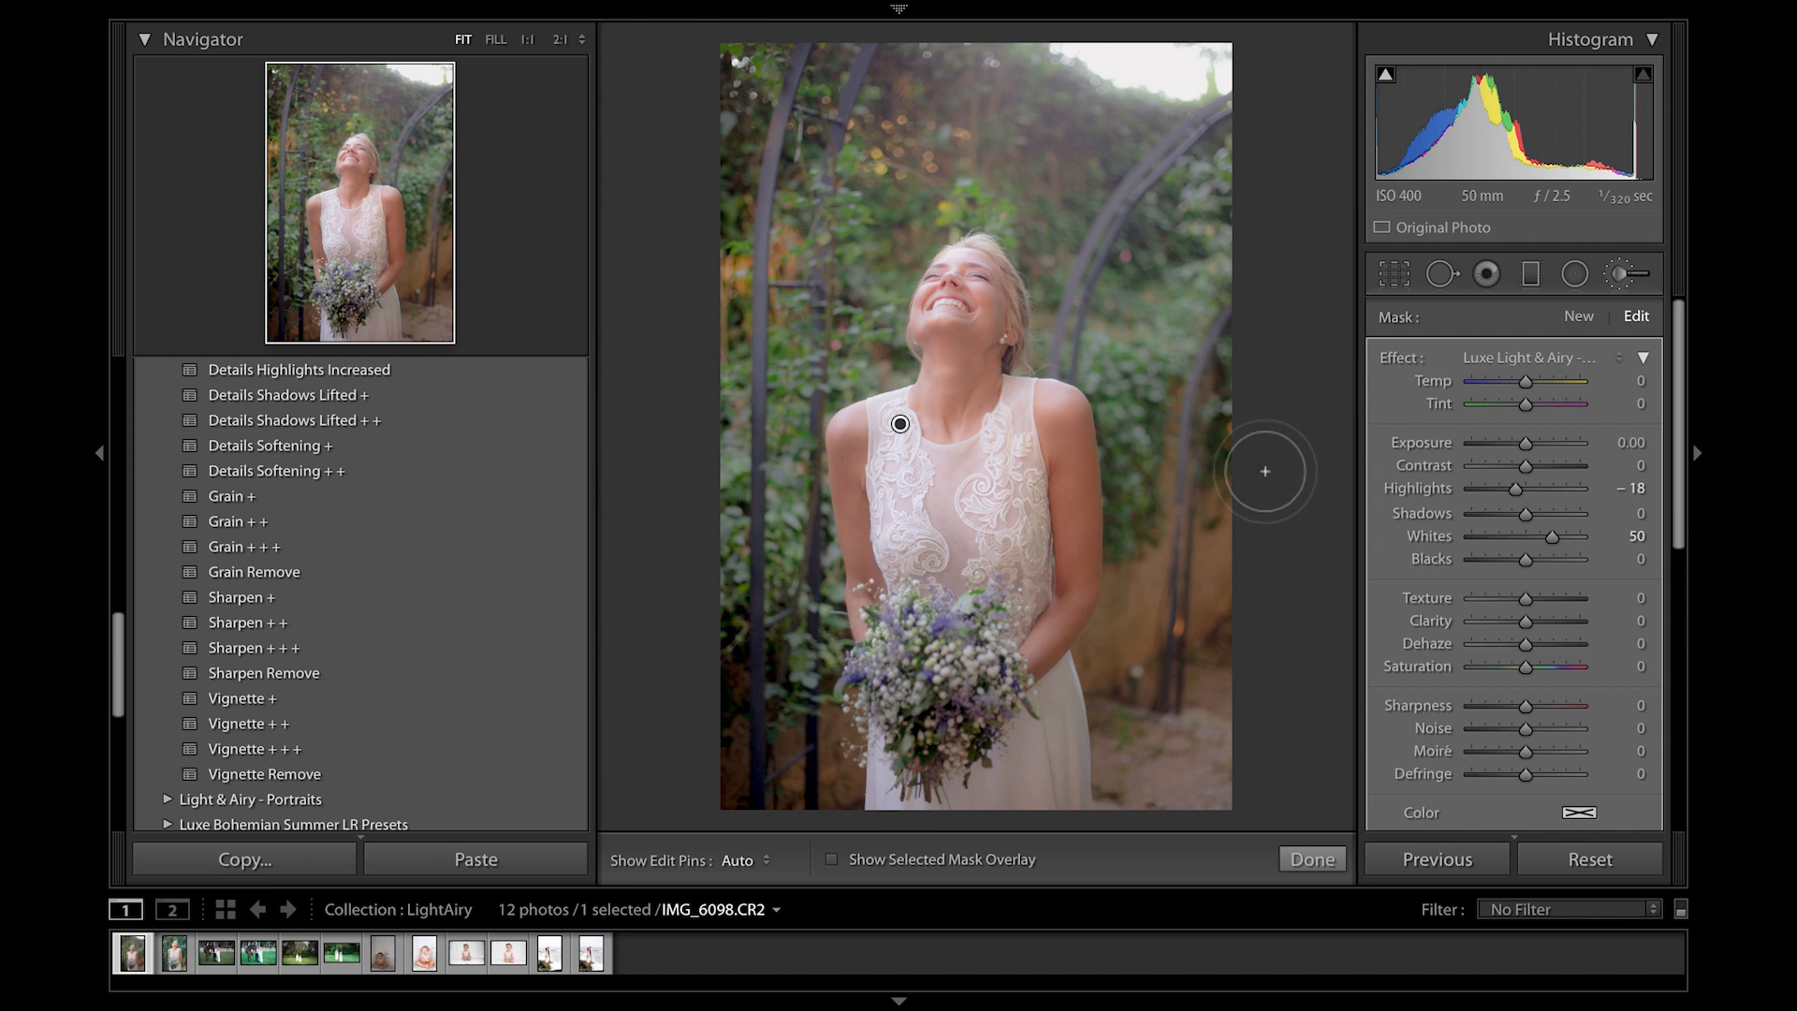
Step: Start a new brush mask with the Luxe Light & Airy - Color Cooling effect and paint the foliage and arch to the left of the bride
left_click(1579, 323)
left_click(1607, 360)
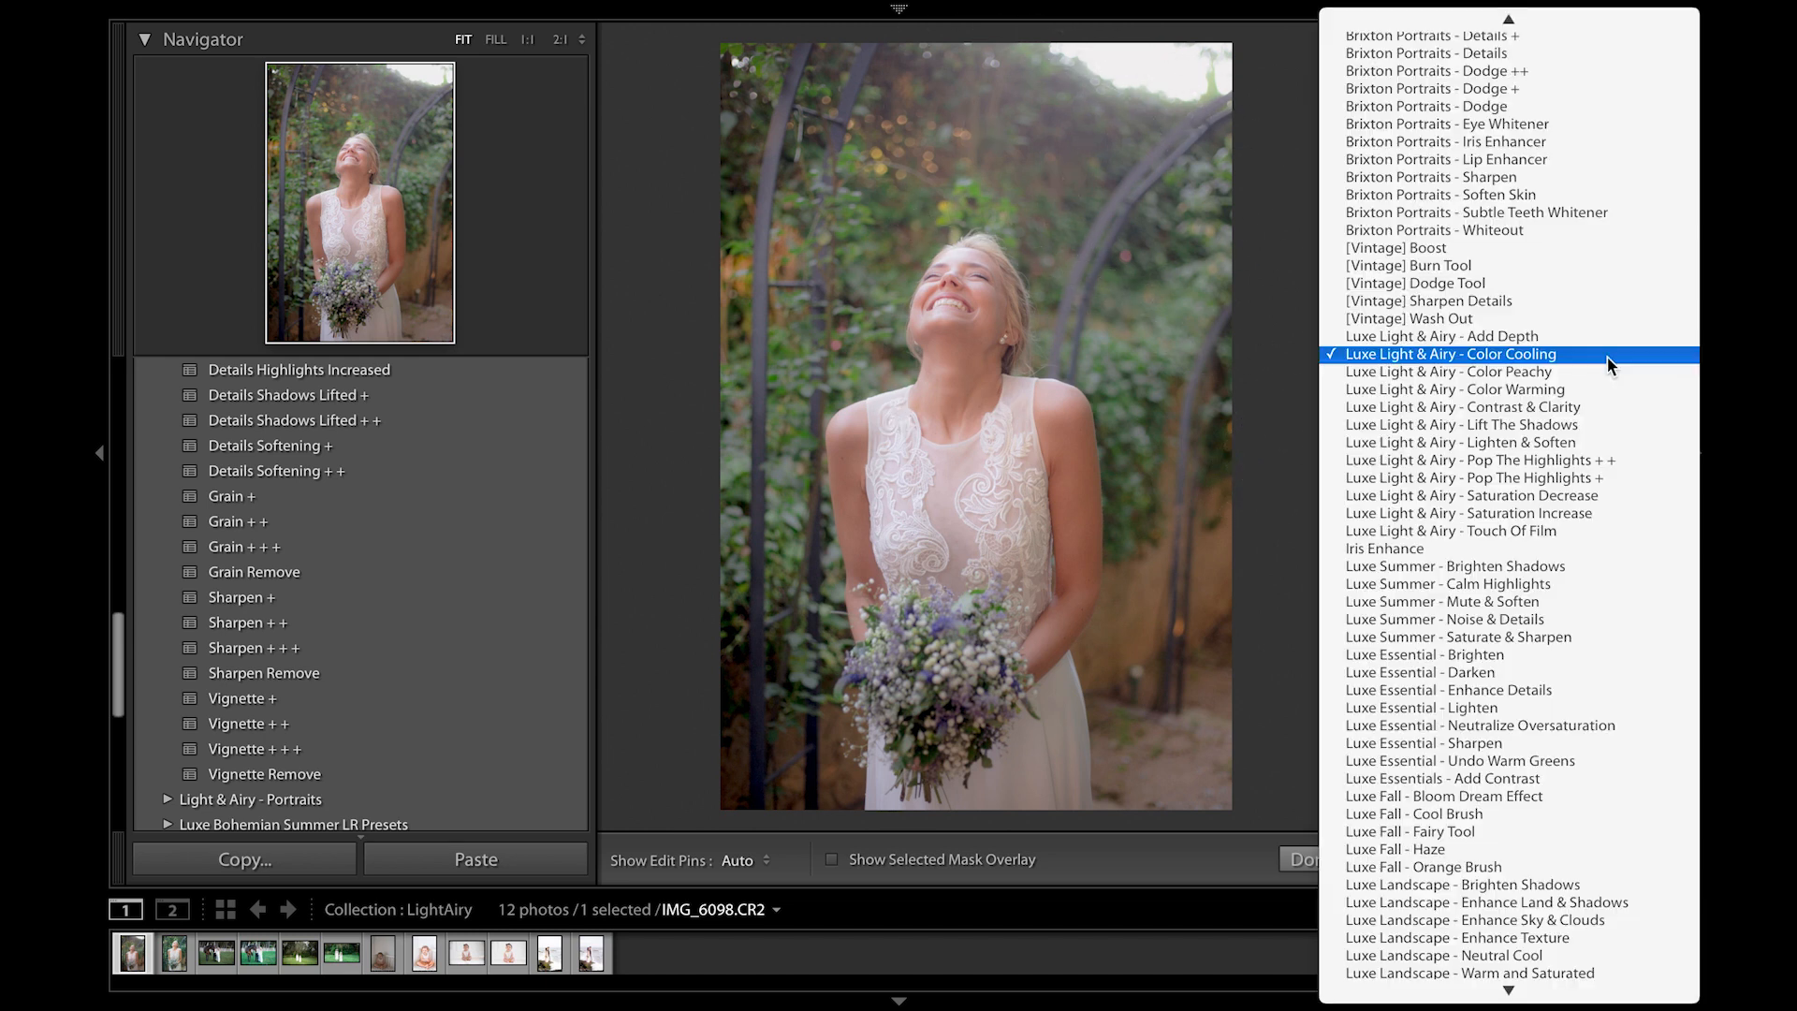
left_click(1608, 355)
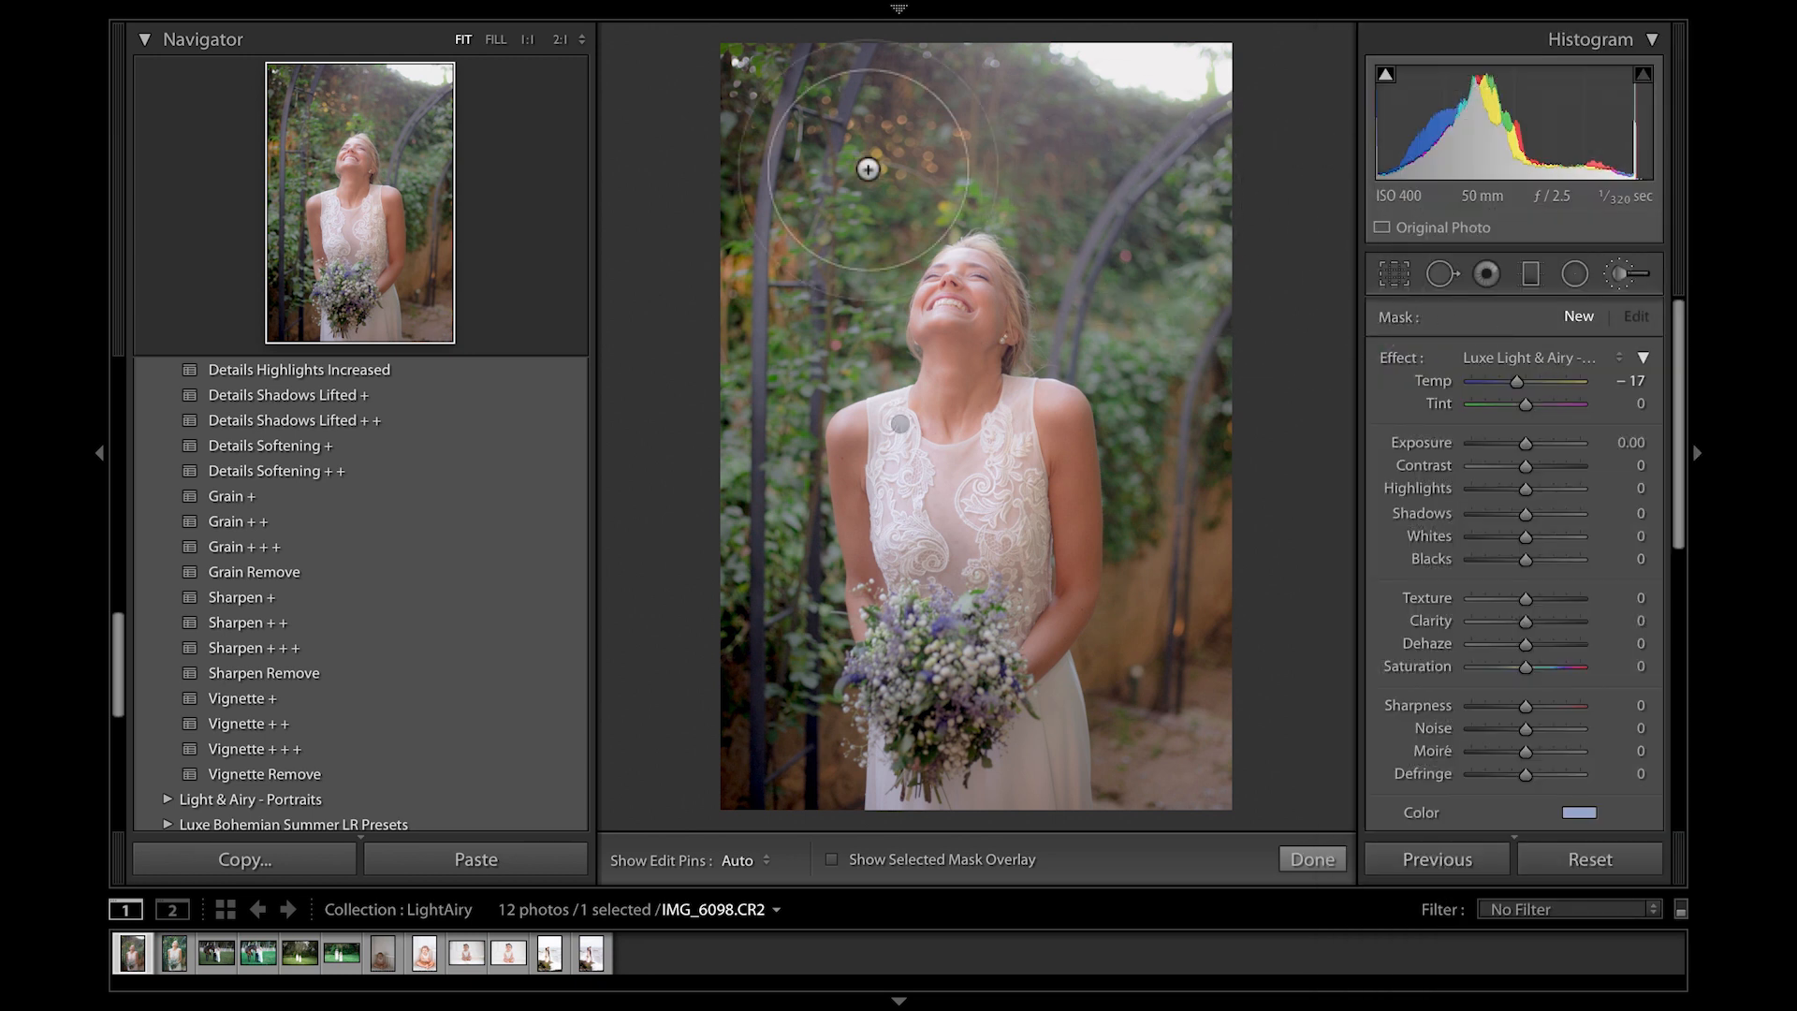
mouse_move(817, 71)
left_mouse_down()
mouse_move(750, 176)
mouse_move(802, 276)
mouse_move(953, 85)
mouse_move(722, 642)
mouse_move(739, 674)
left_mouse_up()
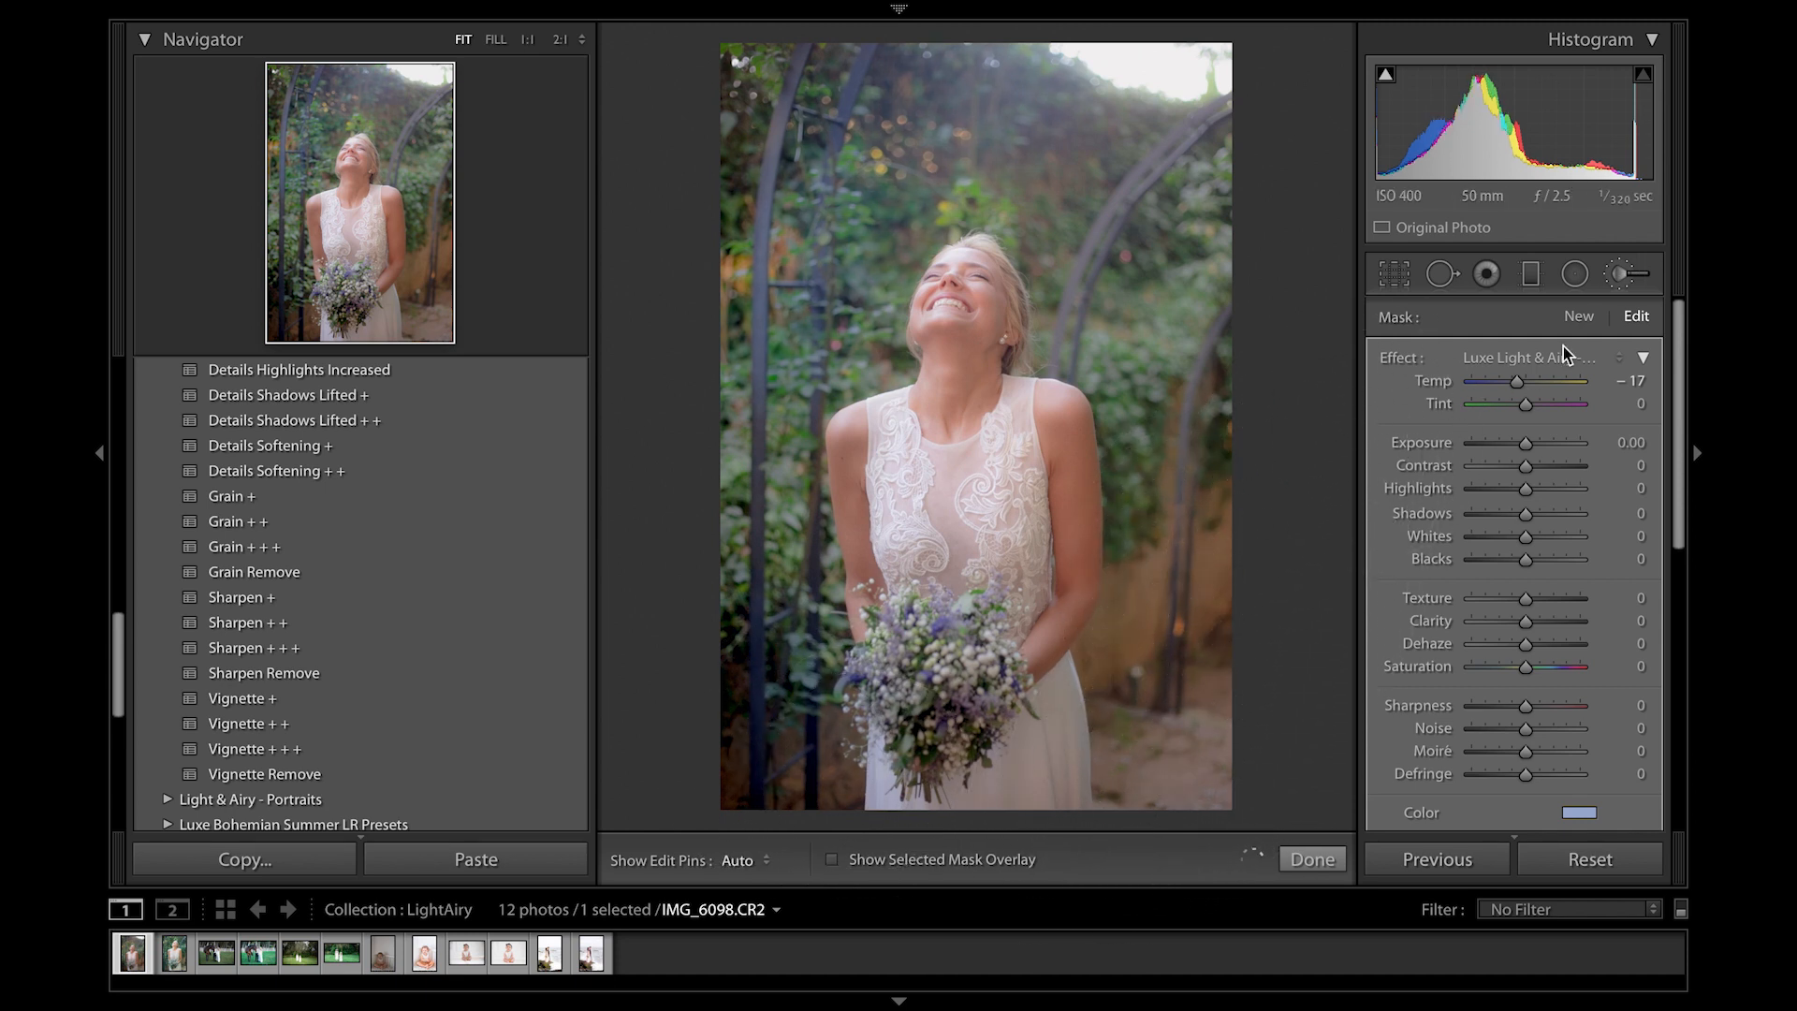
Step: Start a new brush mask with the Luxe Light & Airy - Color Peachy effect and paint from the foliage above the bride down to the bouquet
left_click(1578, 317)
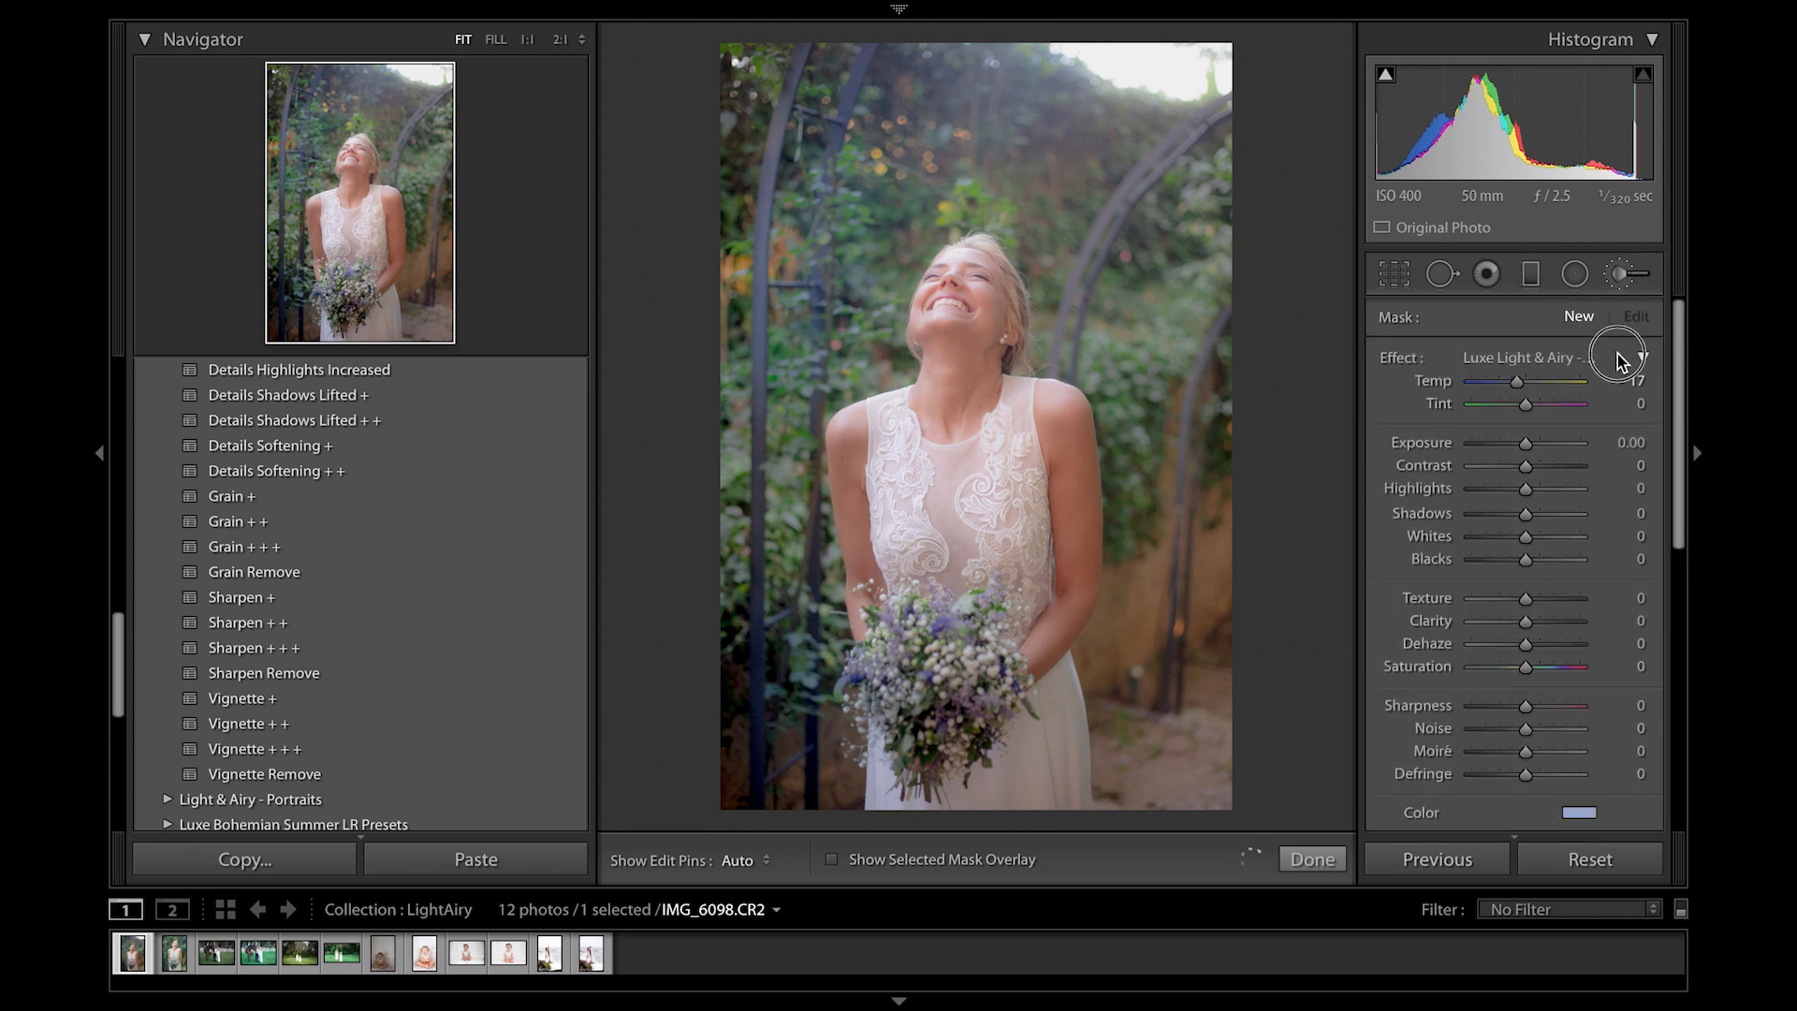
left_click(1601, 359)
left_click(1597, 373)
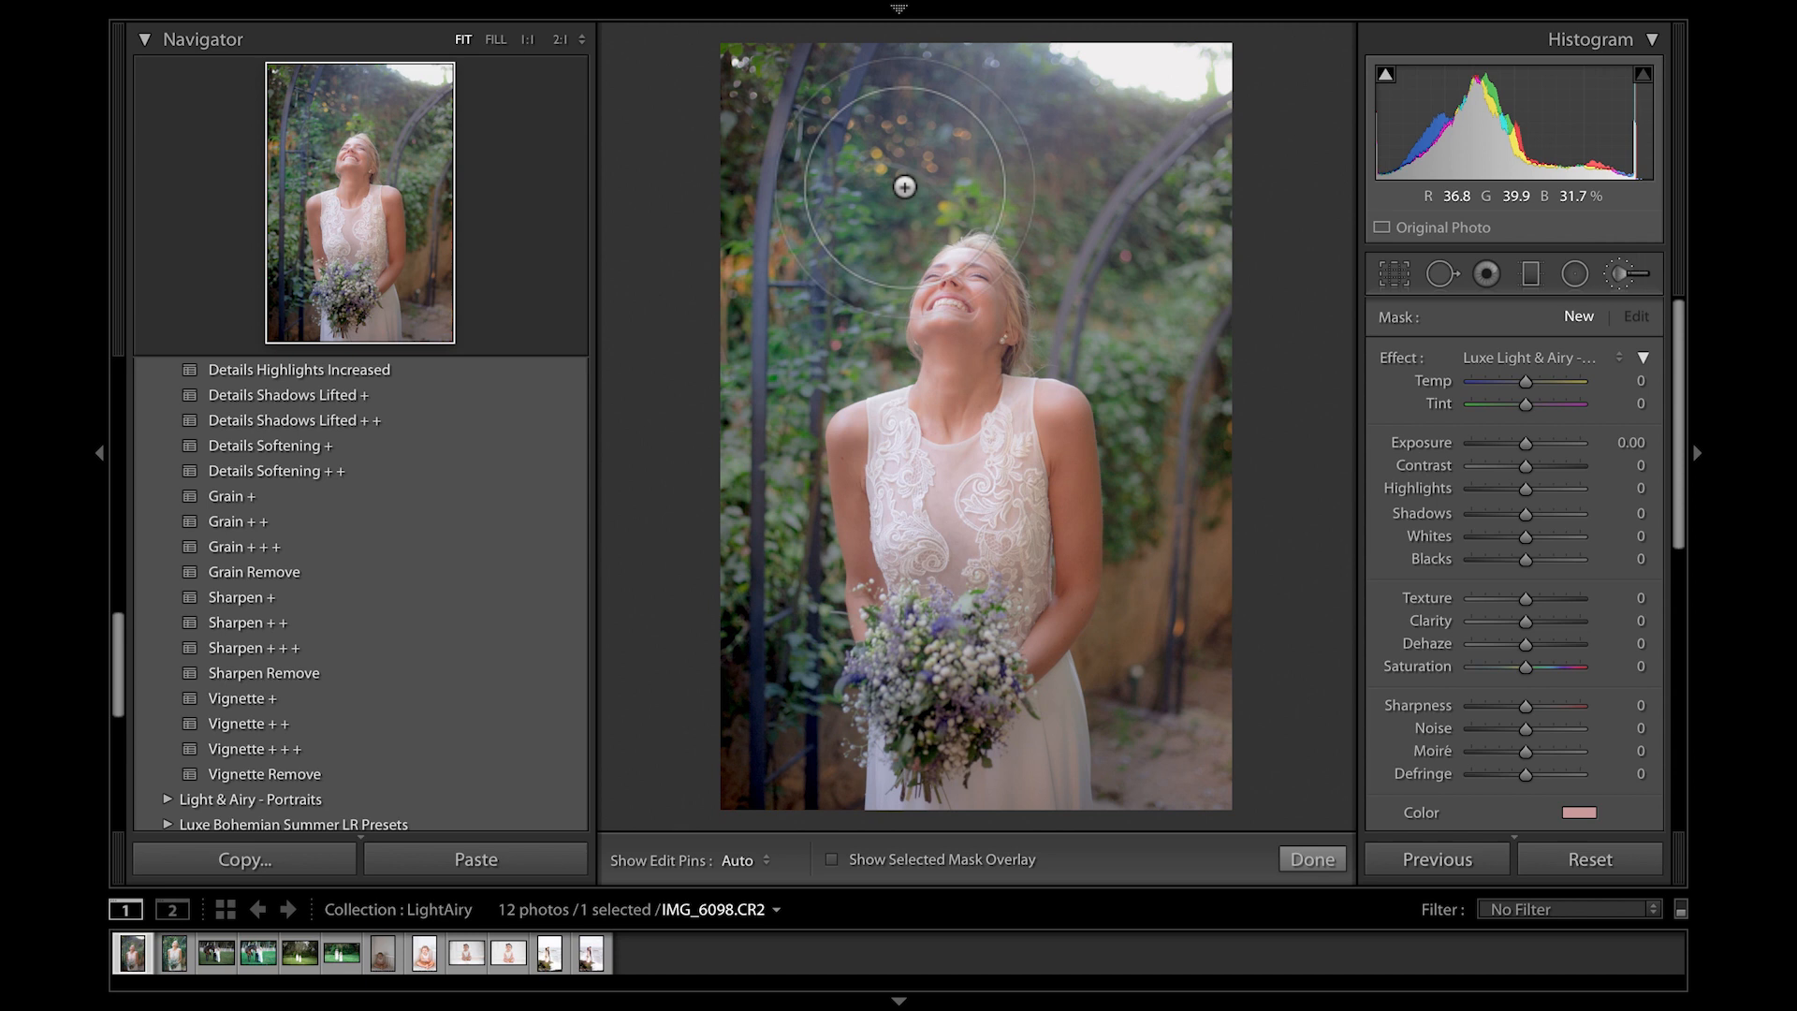
key("h")
mouse_move(1018, 194)
left_mouse_down()
mouse_move(1069, 207)
mouse_move(1147, 368)
mouse_move(1159, 487)
mouse_move(868, 539)
mouse_move(767, 460)
mouse_move(796, 582)
mouse_move(936, 661)
left_mouse_up()
key("h")
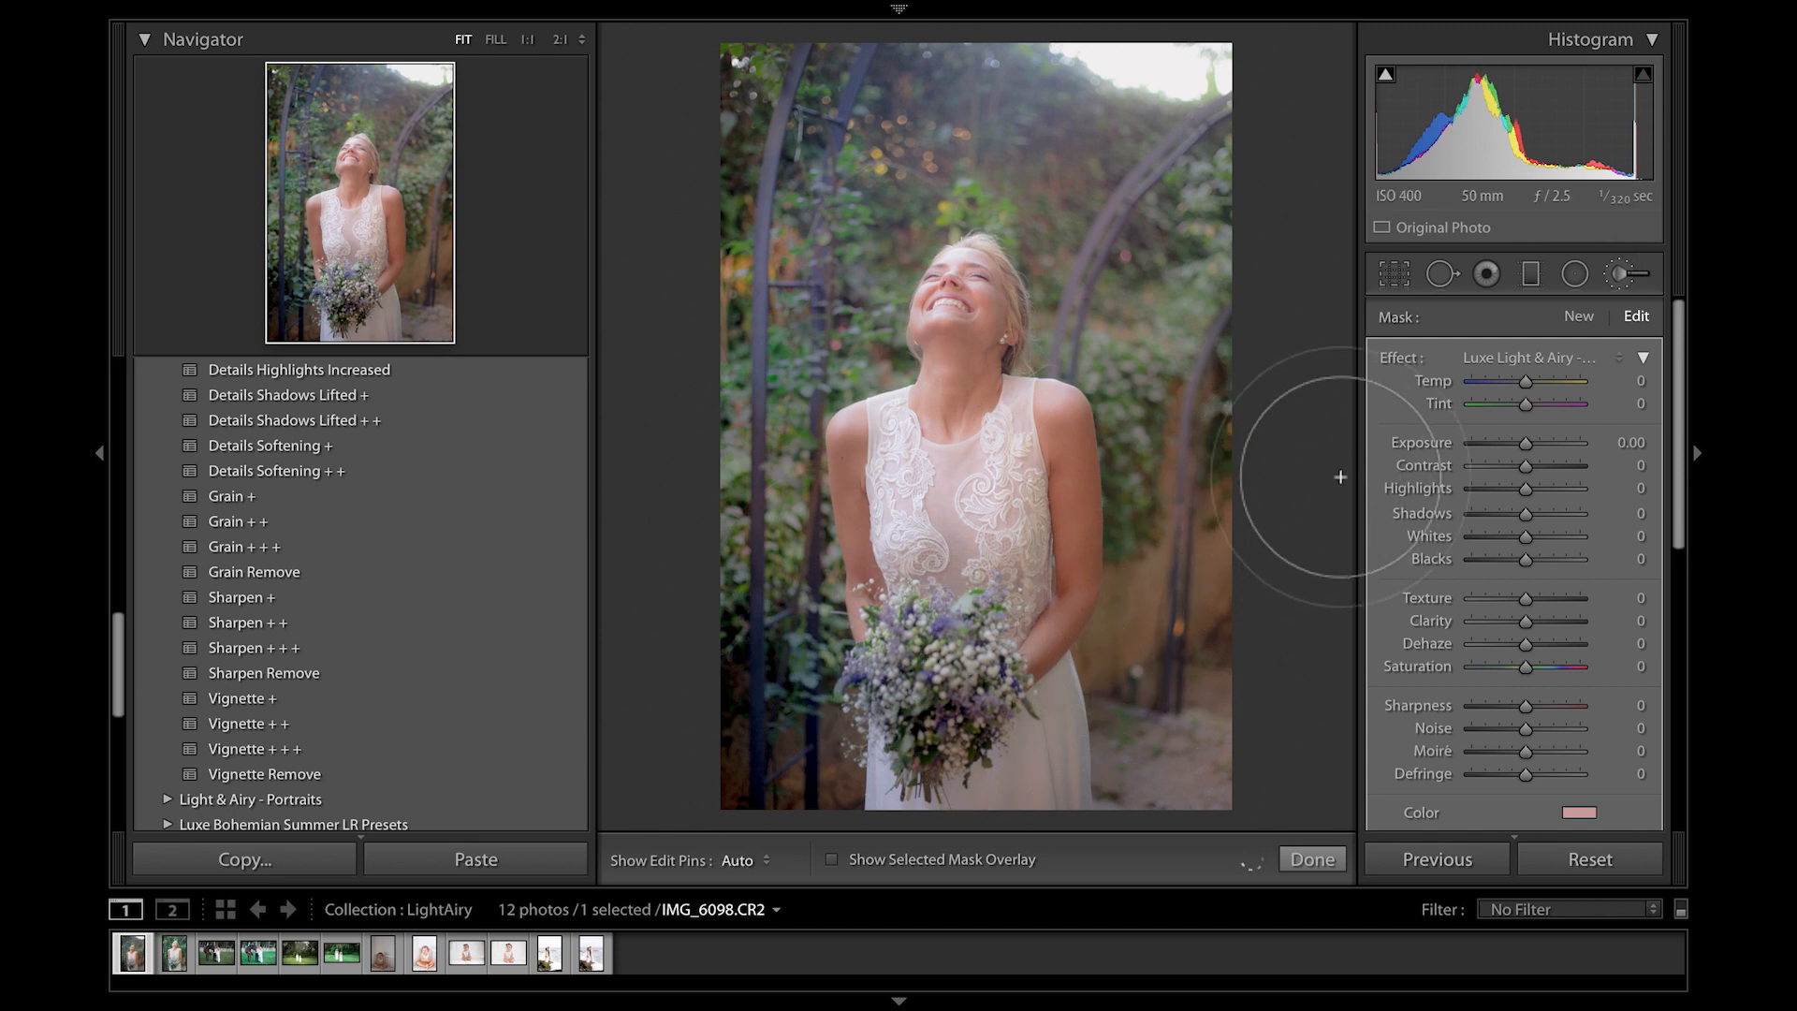
left_click(1615, 357)
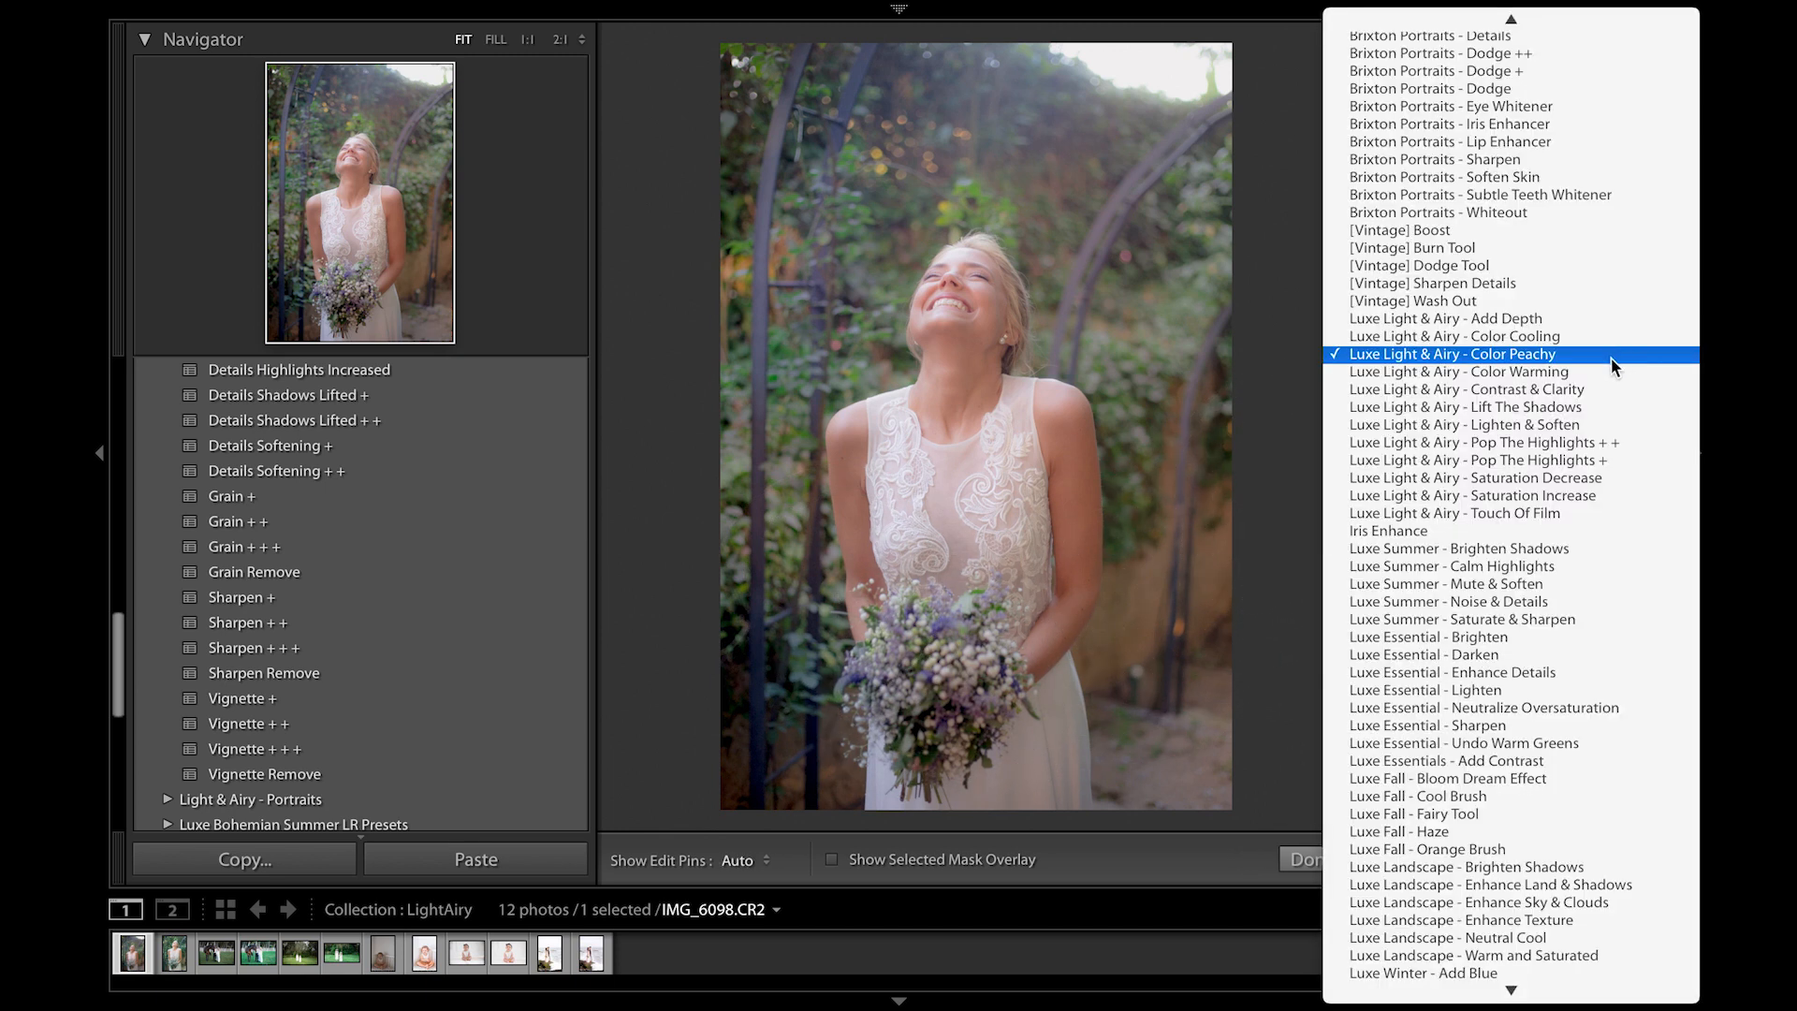
left_click(1598, 389)
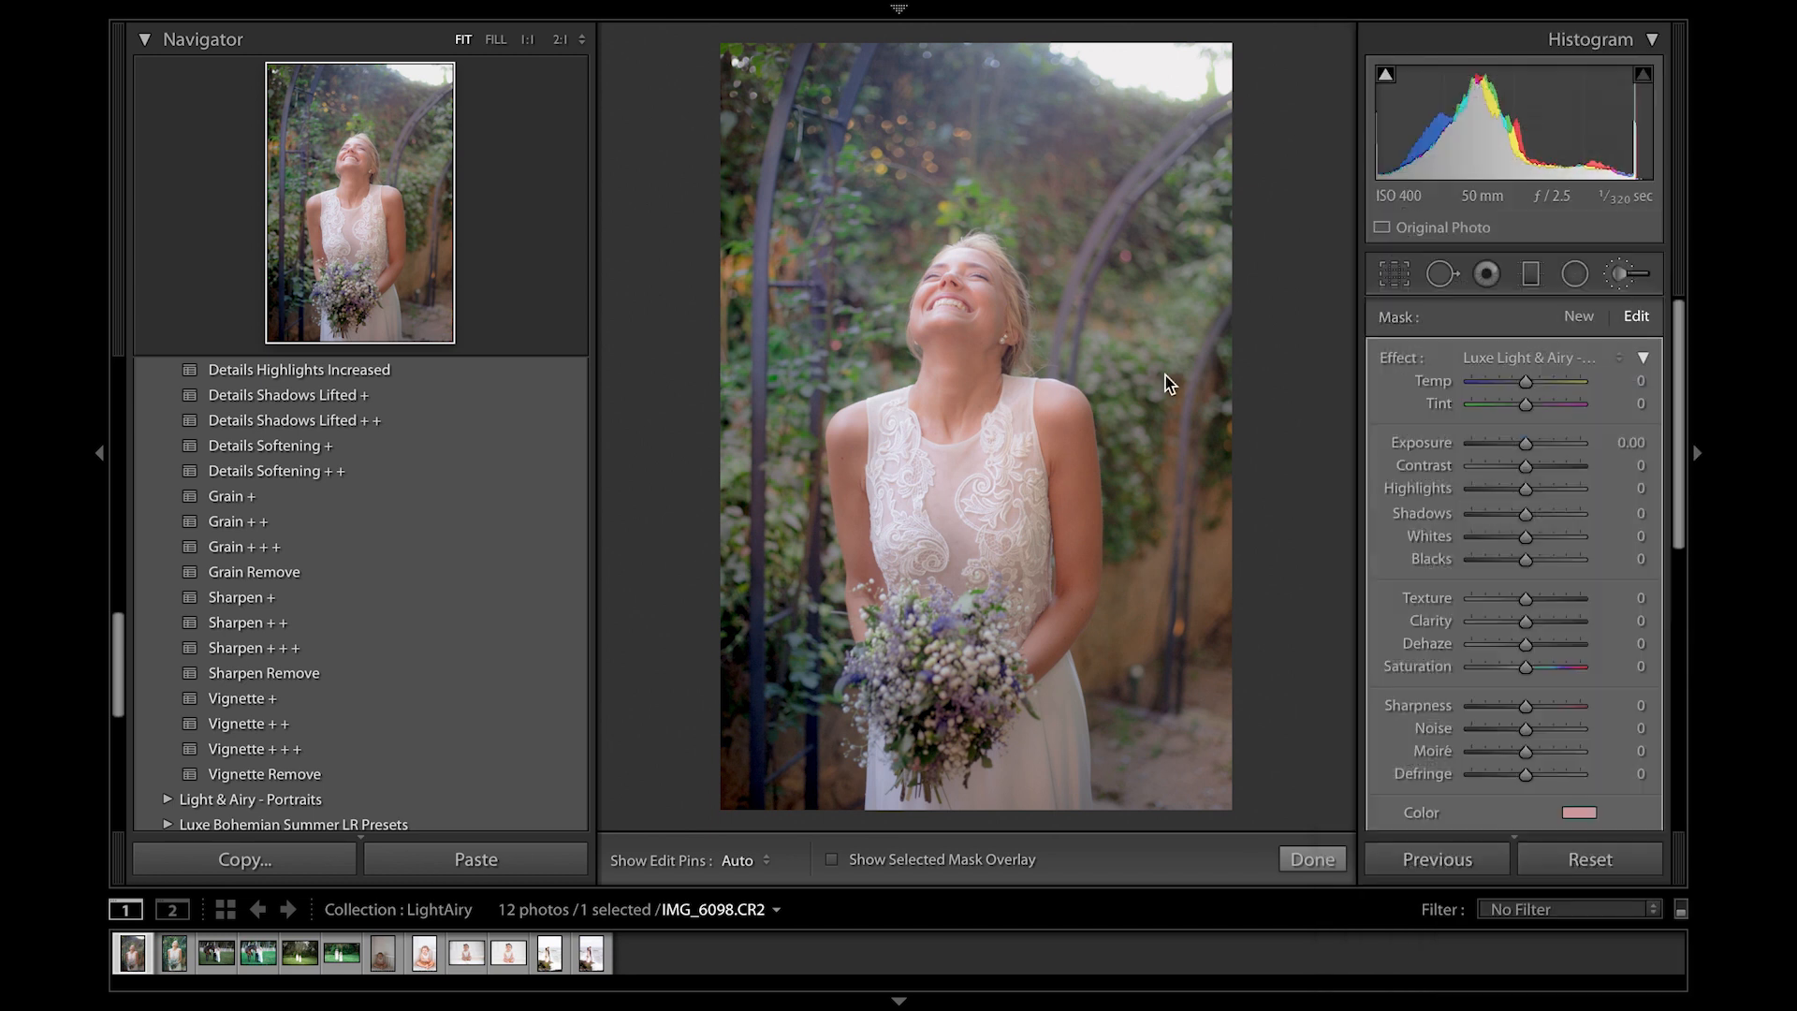
Step: Start a new brush mask with the Luxe Light & Airy - Contrast & Clarity effect, paint the background foliage around the bride, and finish brushing
left_click(1607, 361)
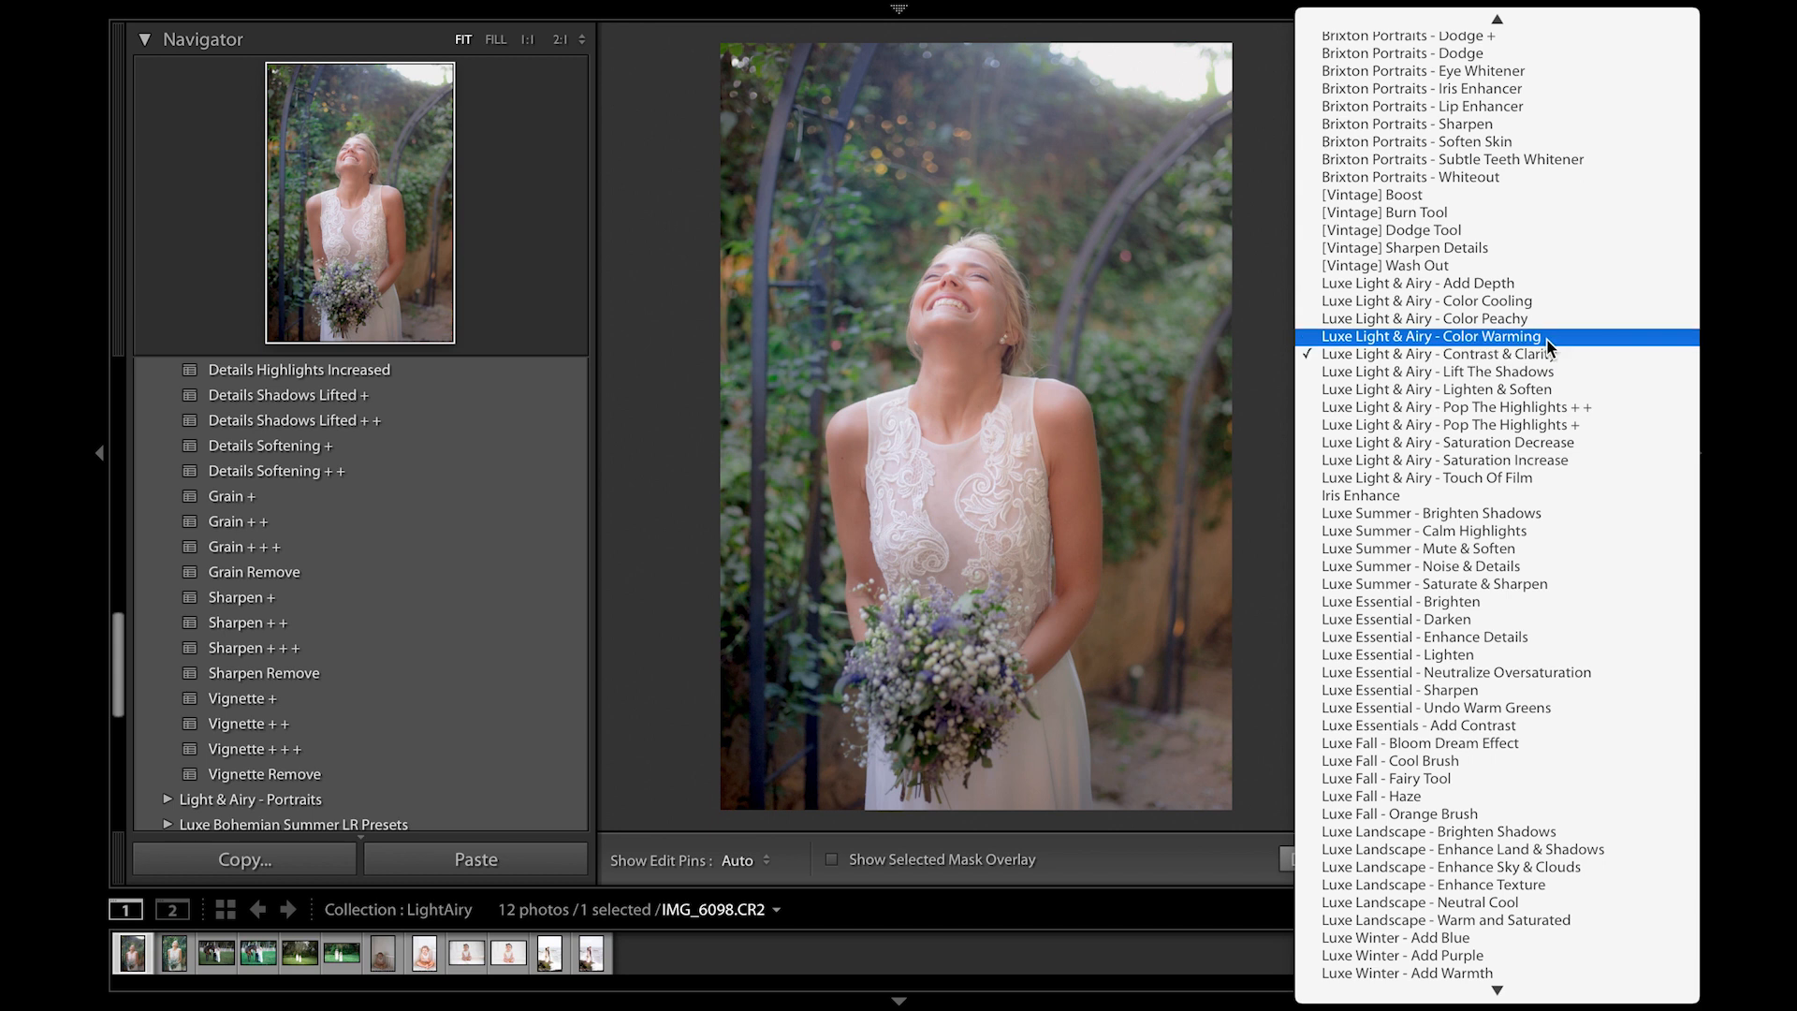
left_click(1537, 323)
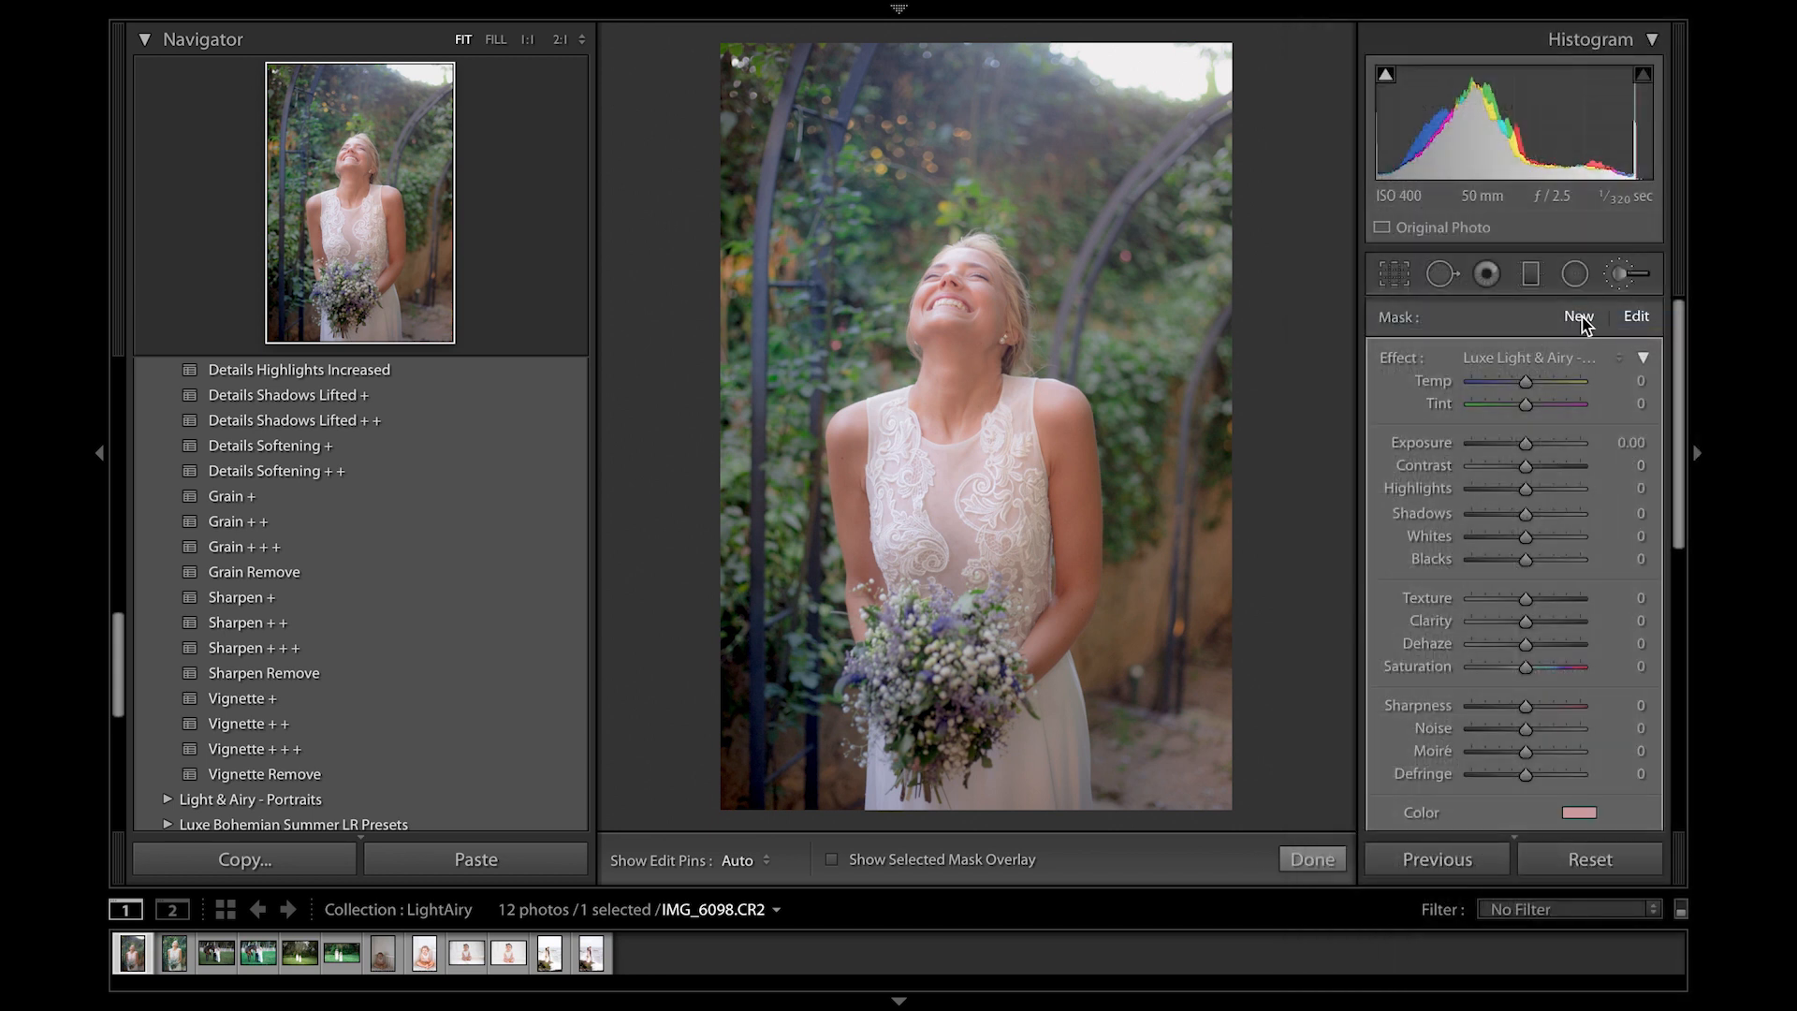
left_click(1597, 359)
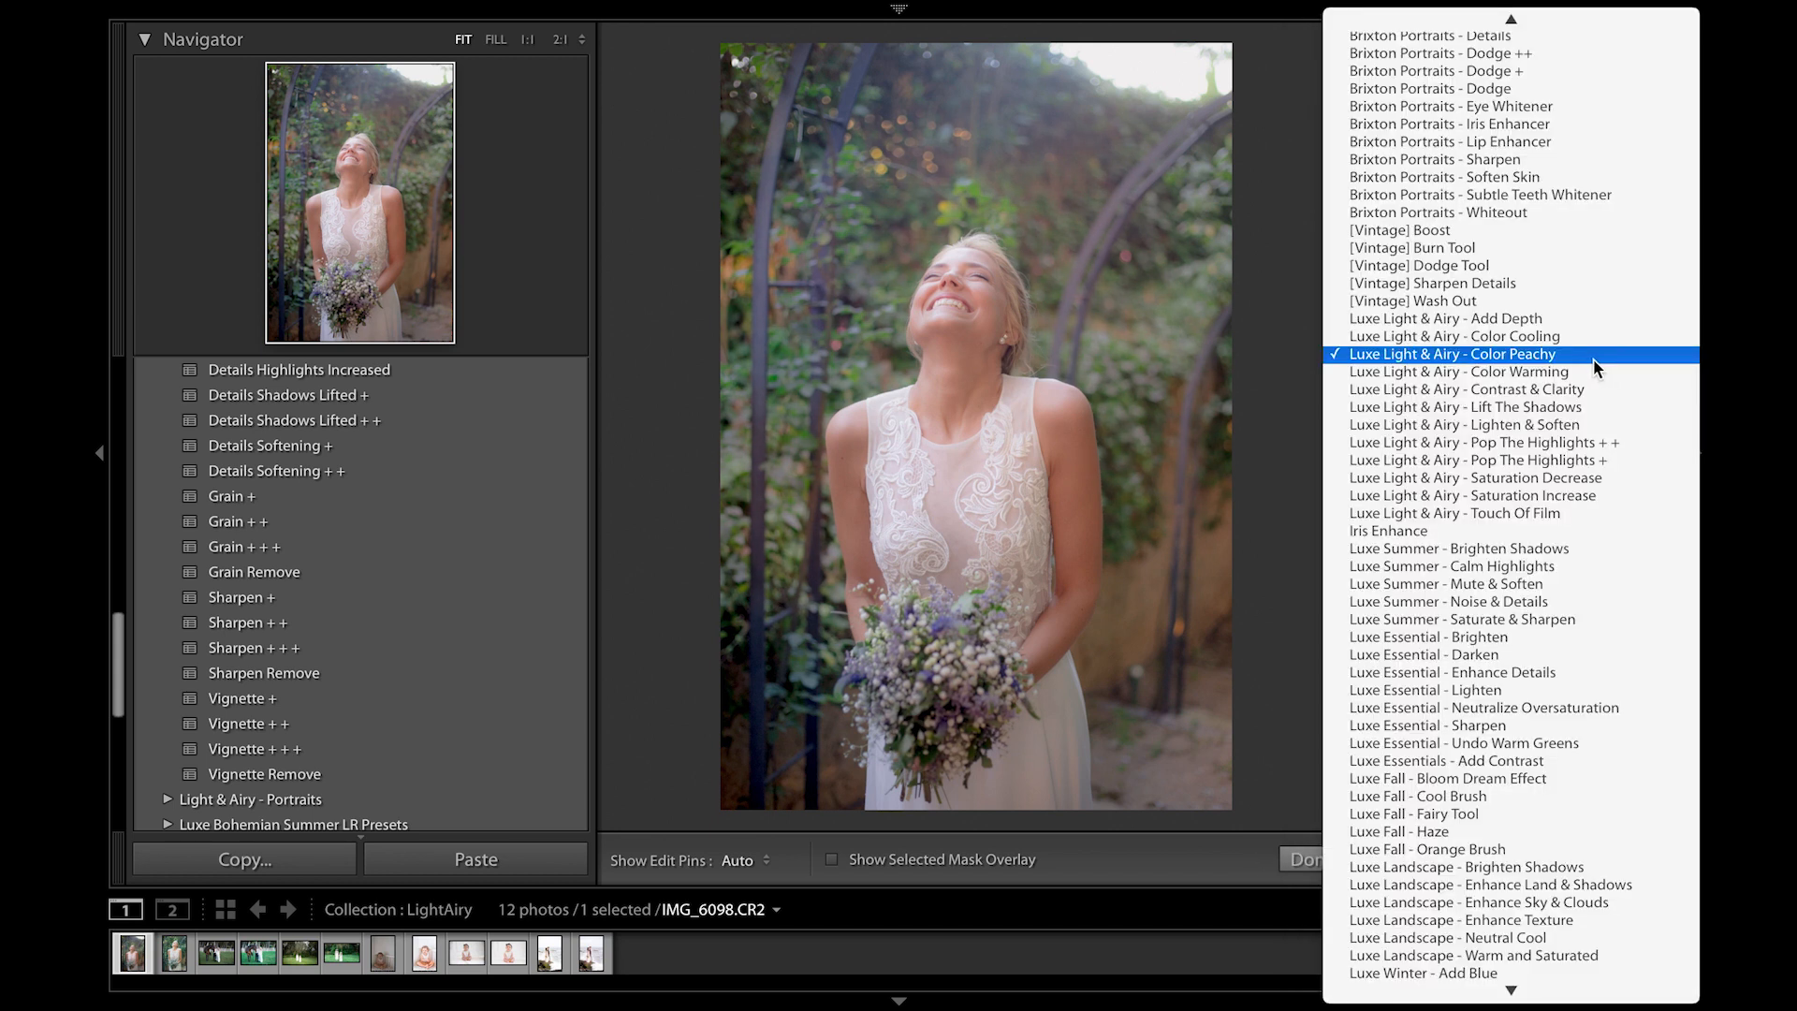
left_click(1581, 387)
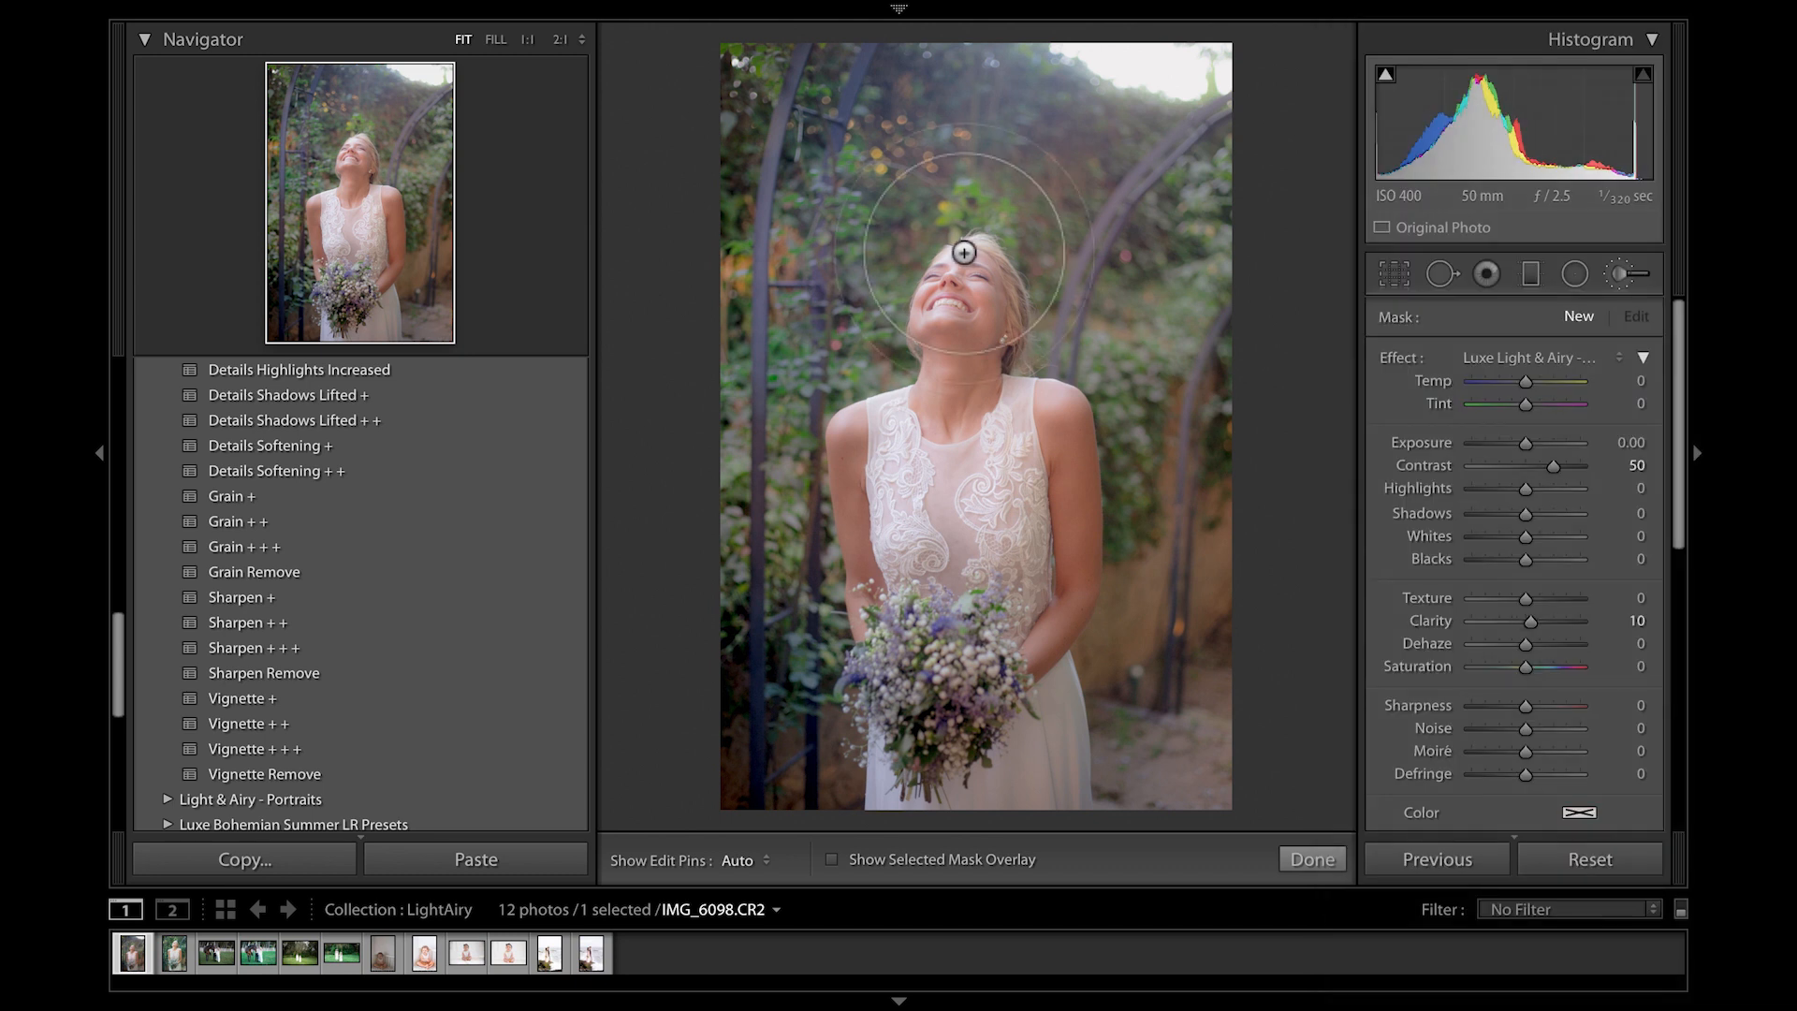
scroll(1022, 145, "down", 3)
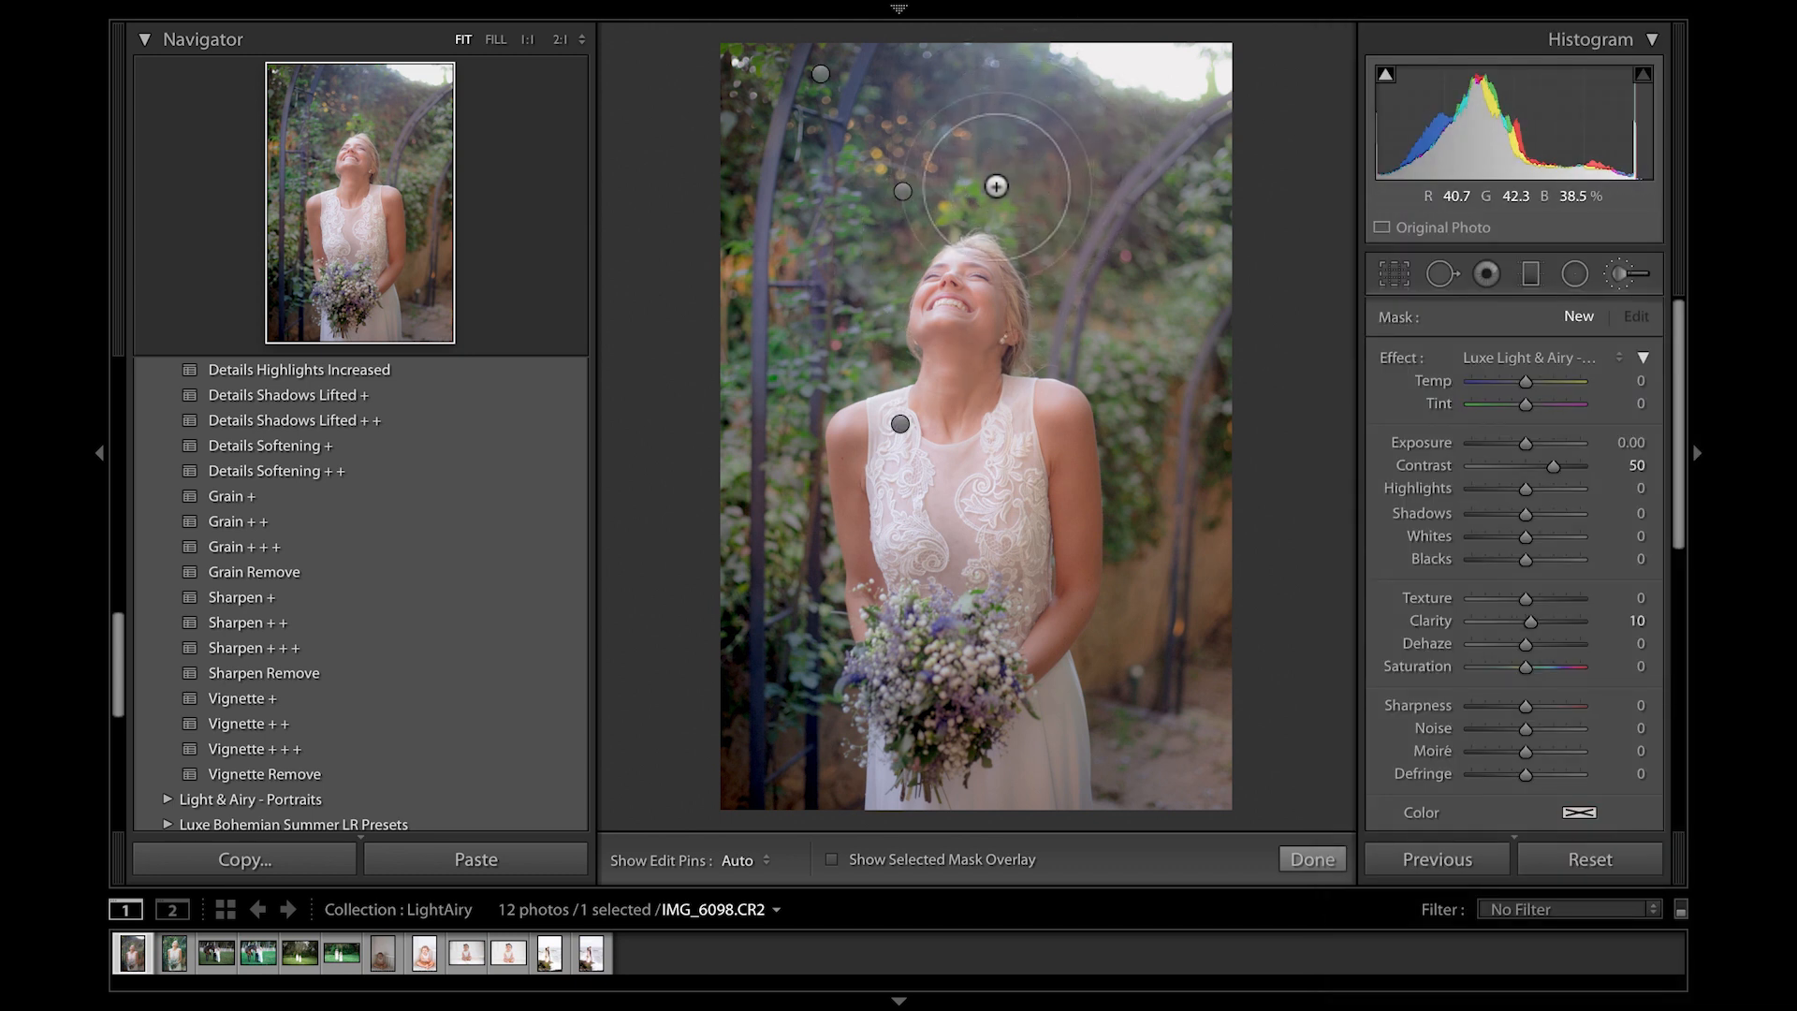
key("h")
mouse_move(832, 286)
left_mouse_down()
mouse_move(844, 377)
mouse_move(1010, 152)
mouse_move(1073, 189)
mouse_move(1101, 258)
left_mouse_up()
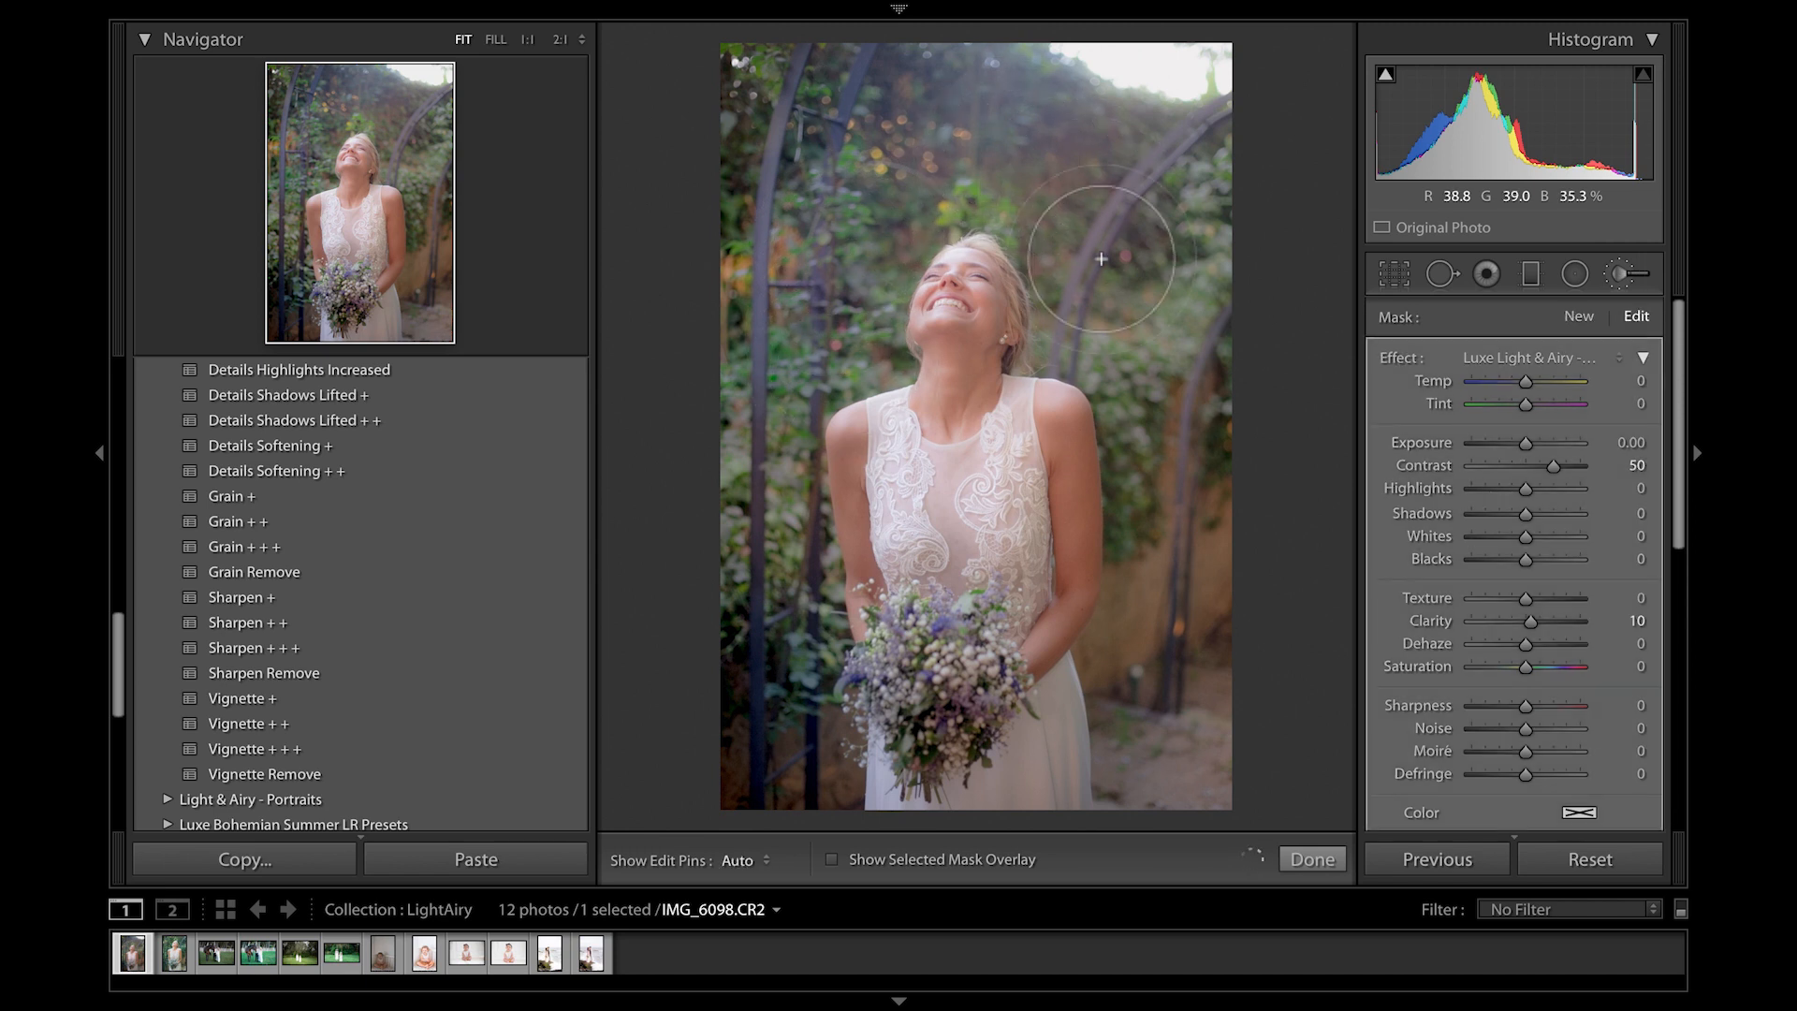
mouse_move(1137, 369)
left_mouse_down()
mouse_move(1181, 427)
mouse_move(1167, 485)
mouse_move(1189, 463)
left_mouse_up()
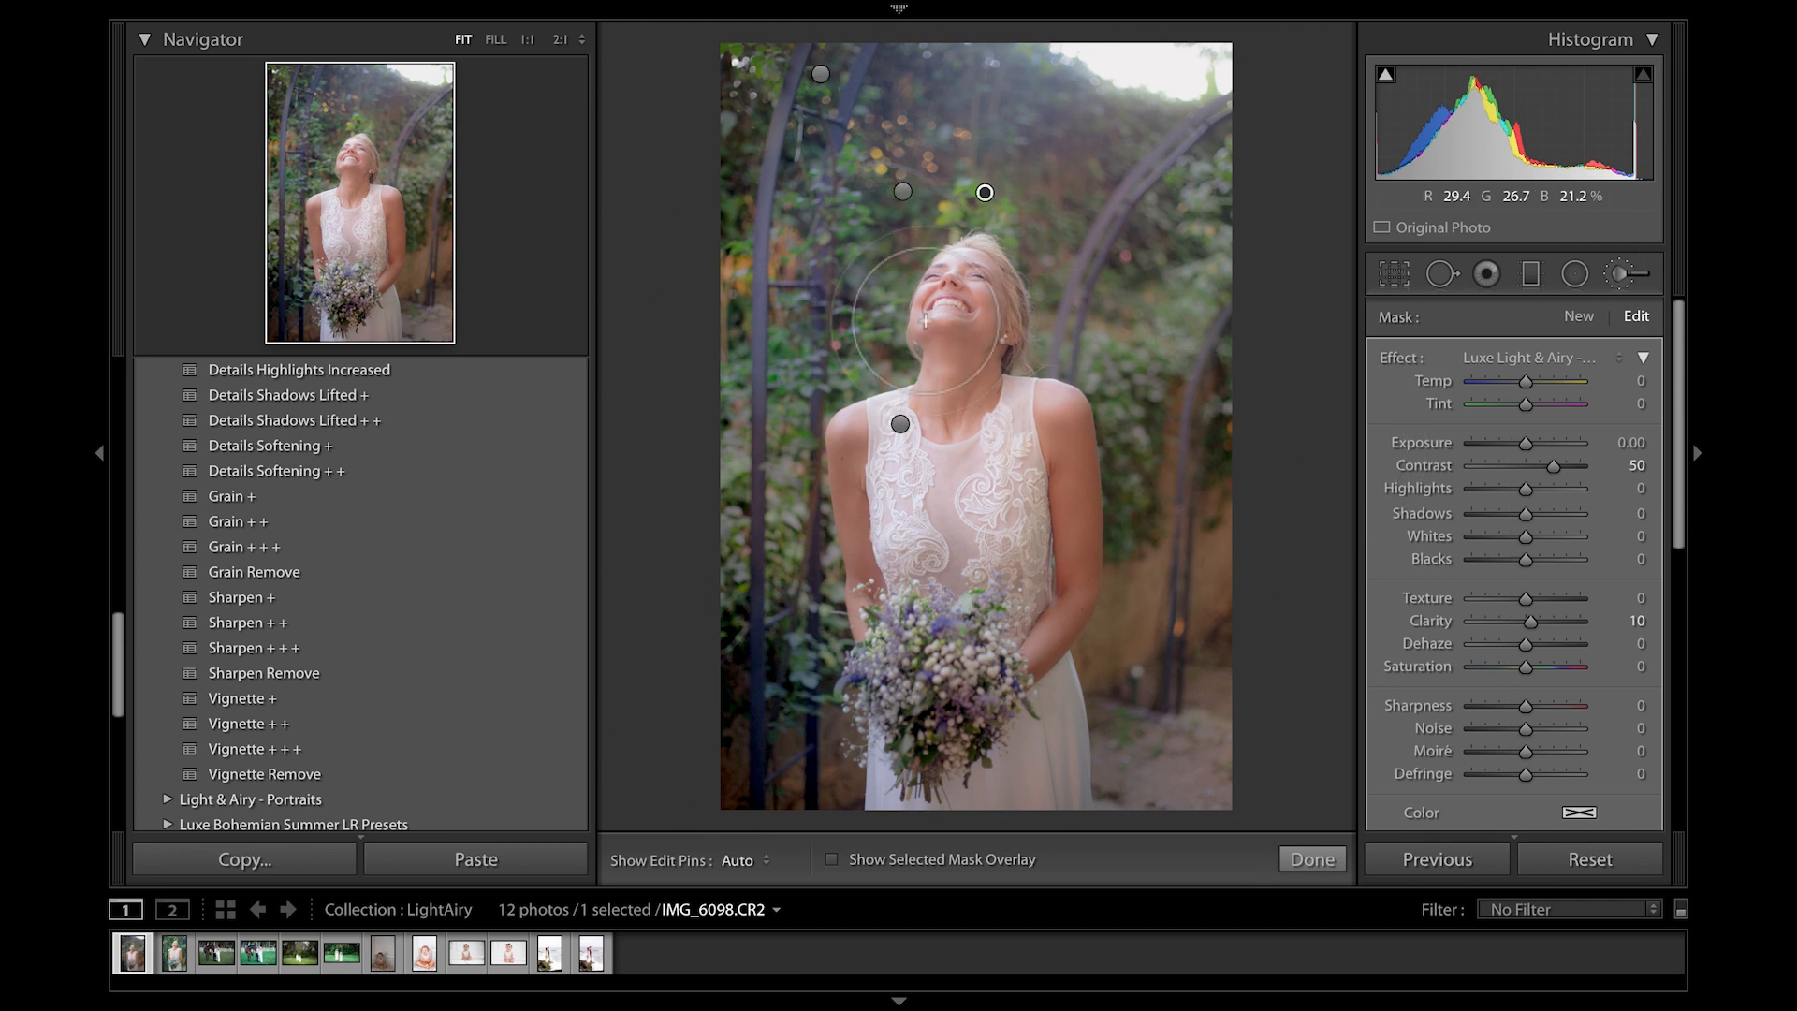
mouse_move(820, 369)
left_mouse_down()
mouse_move(790, 490)
mouse_move(807, 534)
left_mouse_up()
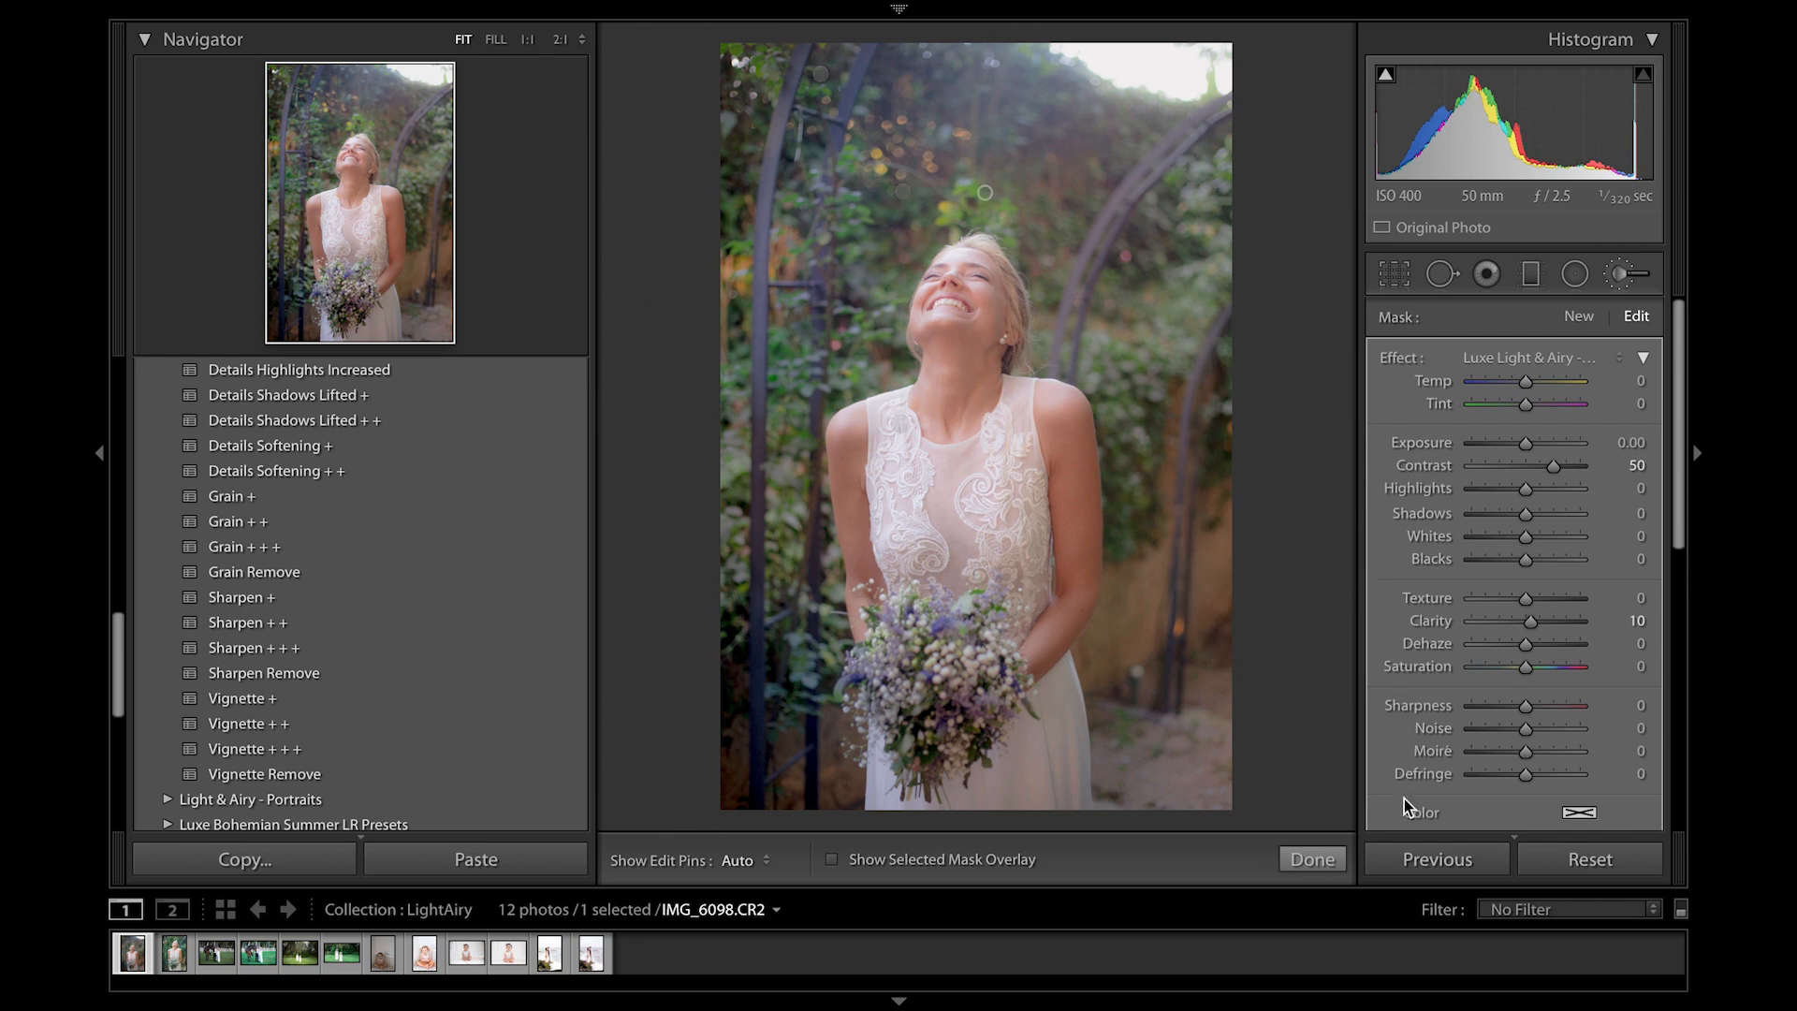
left_click(1312, 859)
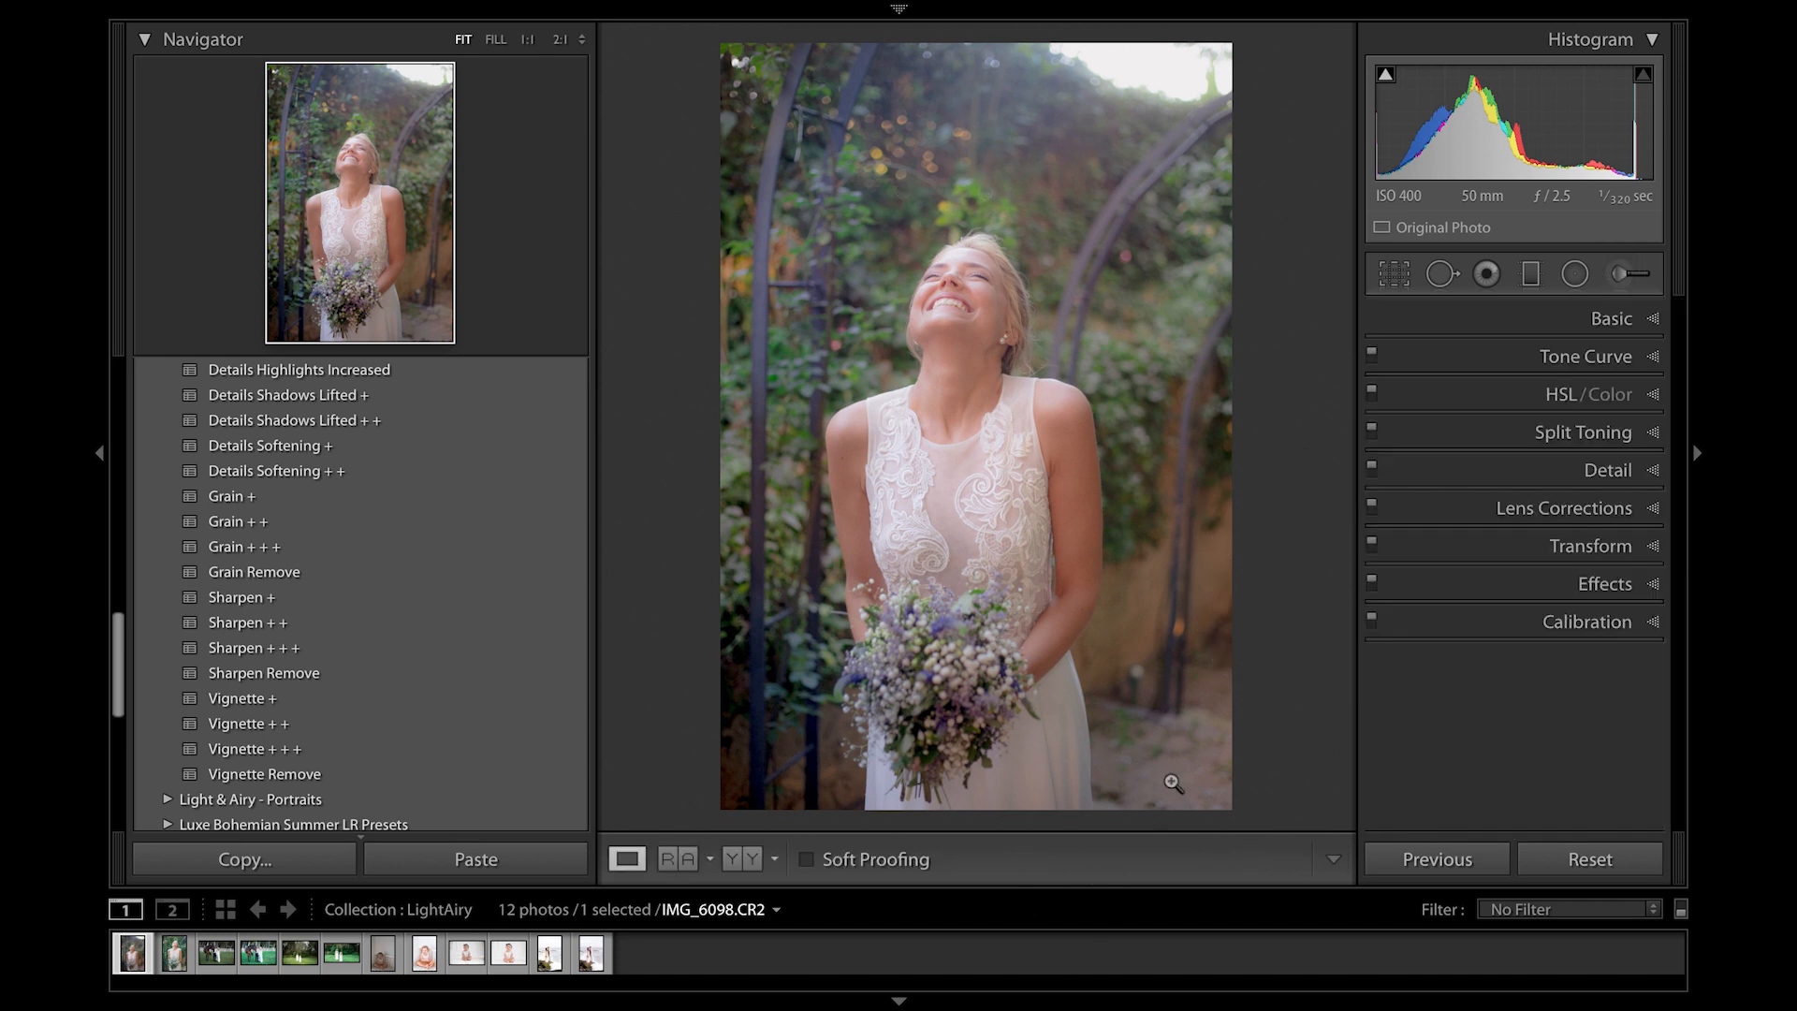
Step: Compare the original and the brushed photo in the side-by-side before/after view
left_click(751, 859)
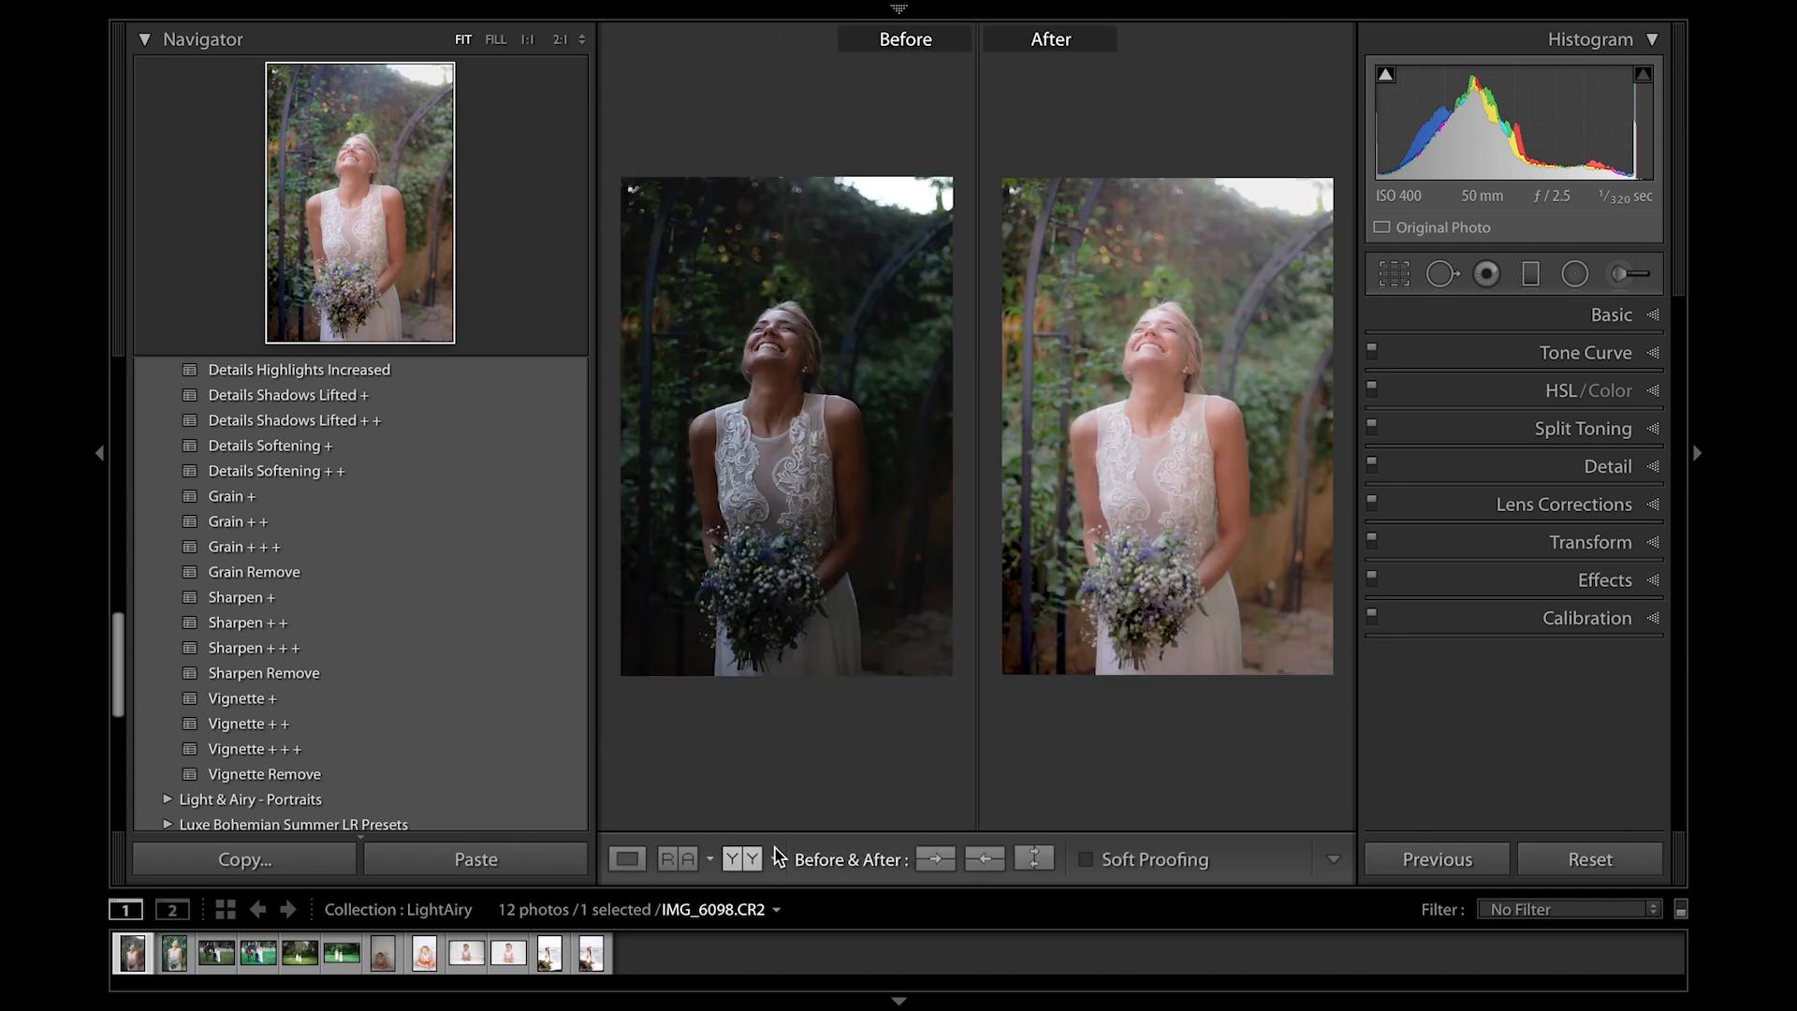